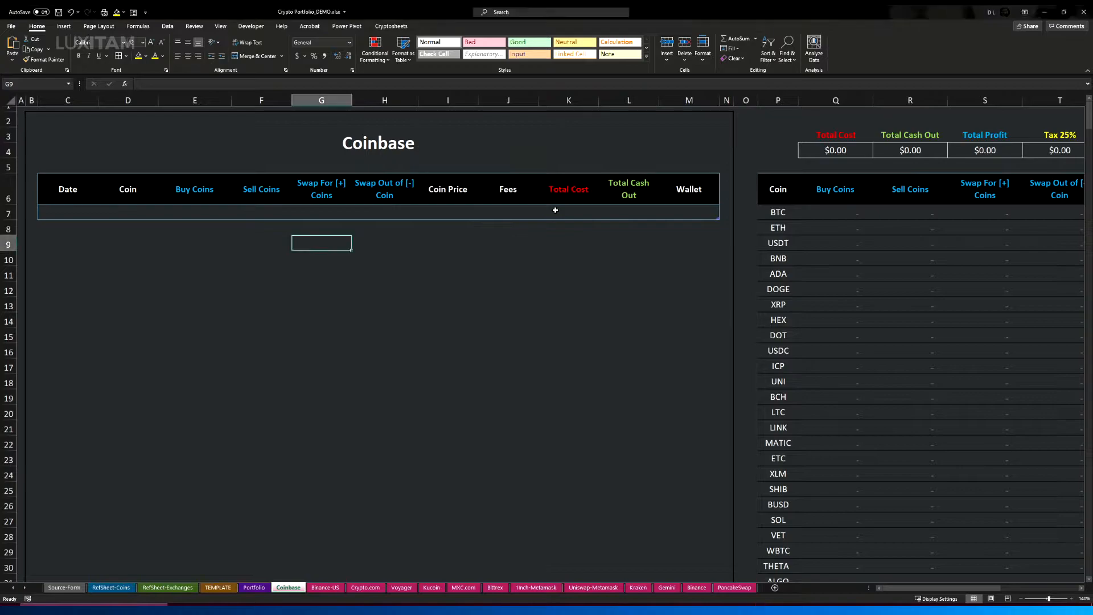
# Check the row 7 Total Cost and Total Cash Out cells on the Coinbase and Binance-US sheets for formulas
pyautogui.click(573, 212)
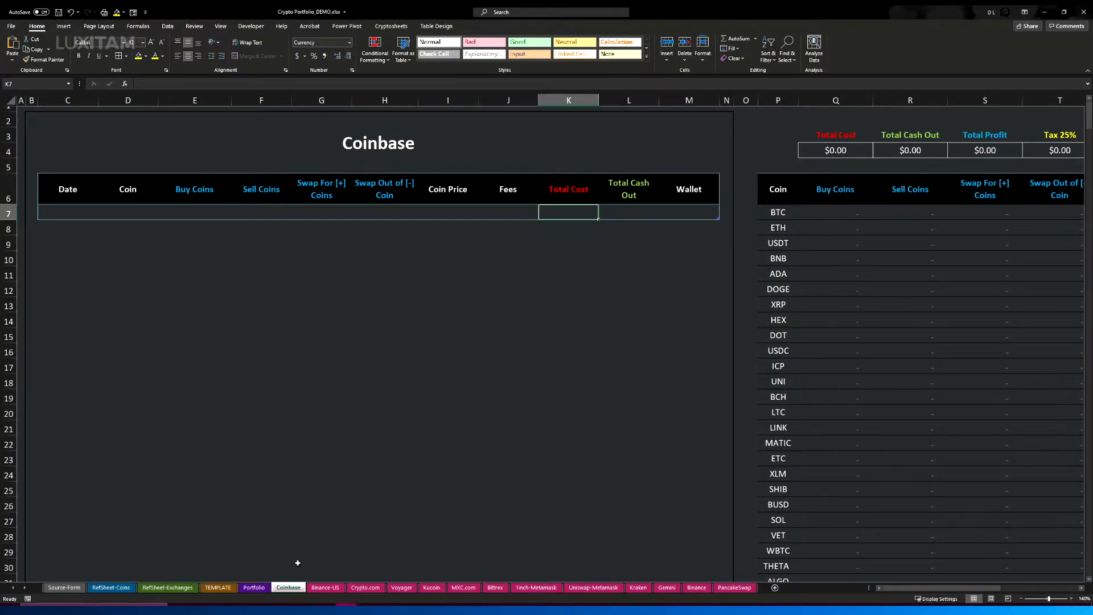
pyautogui.click(618, 212)
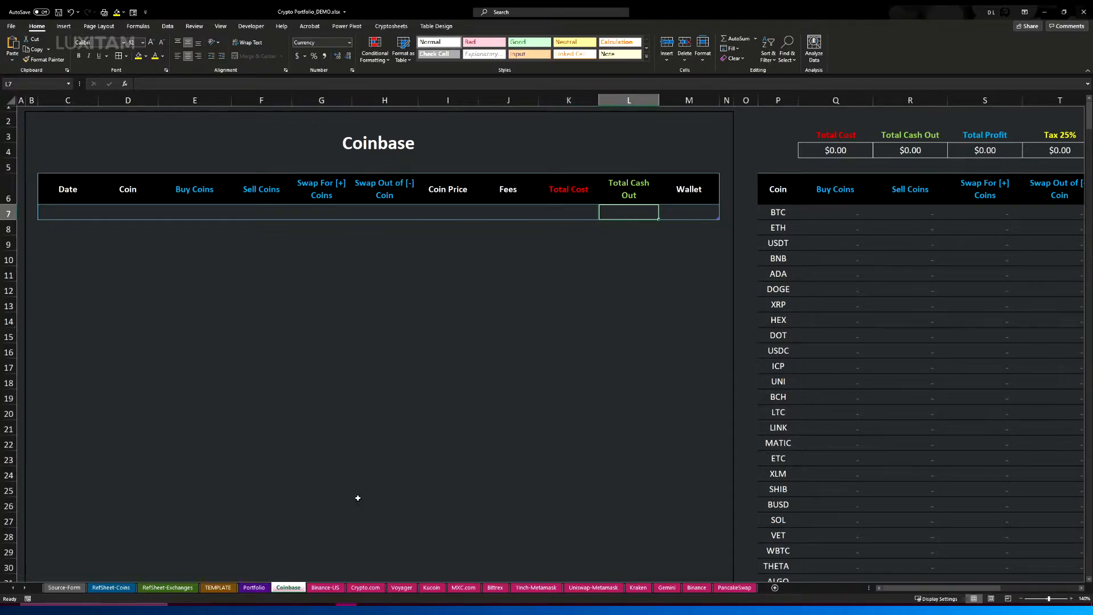
pyautogui.click(326, 587)
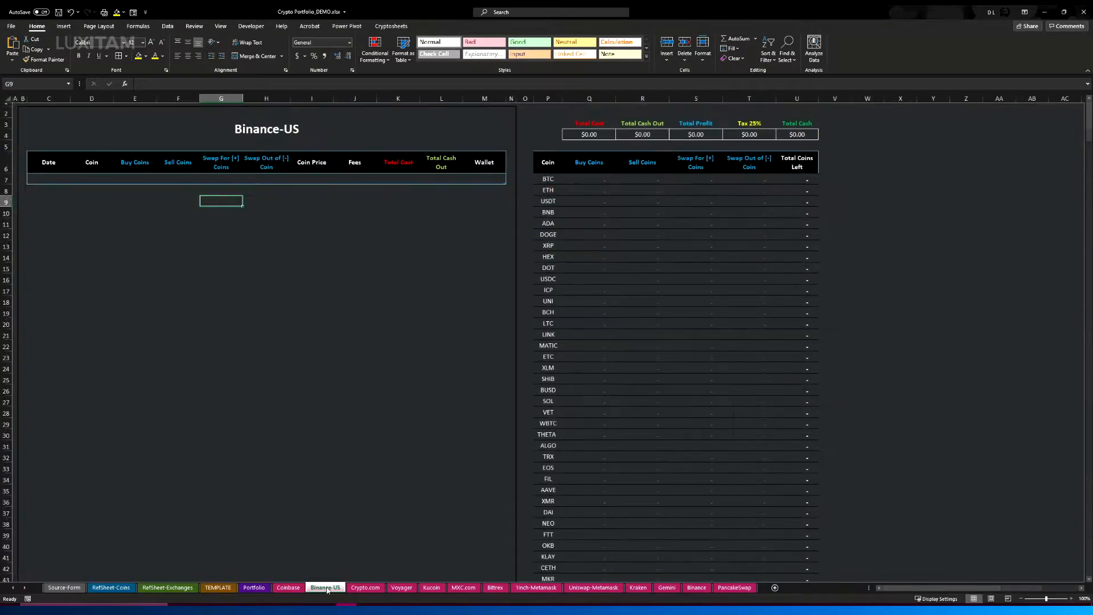
pyautogui.click(399, 178)
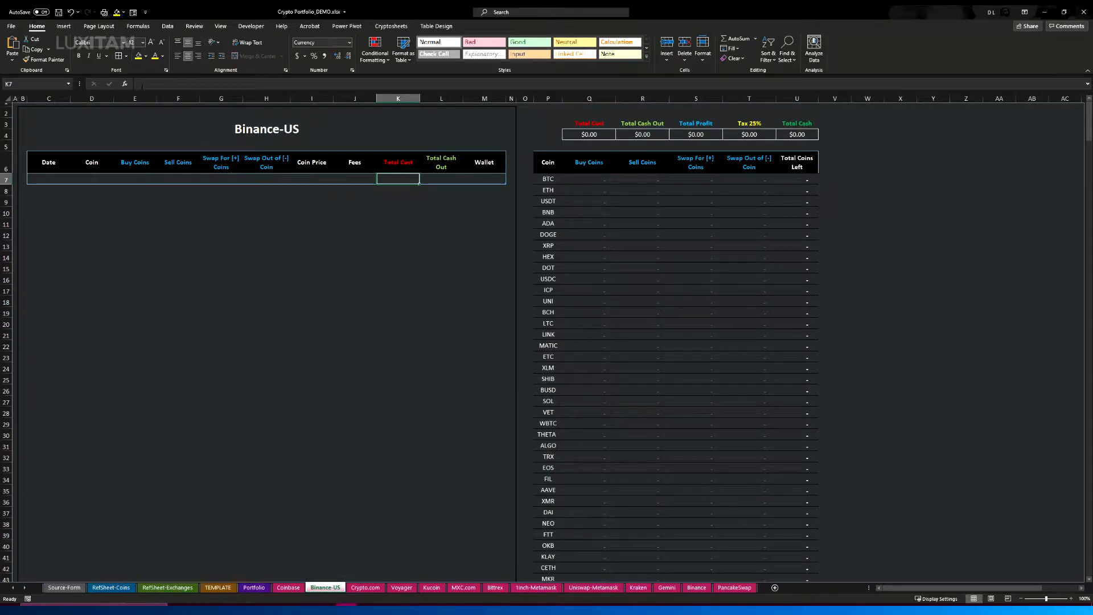
pyautogui.click(431, 179)
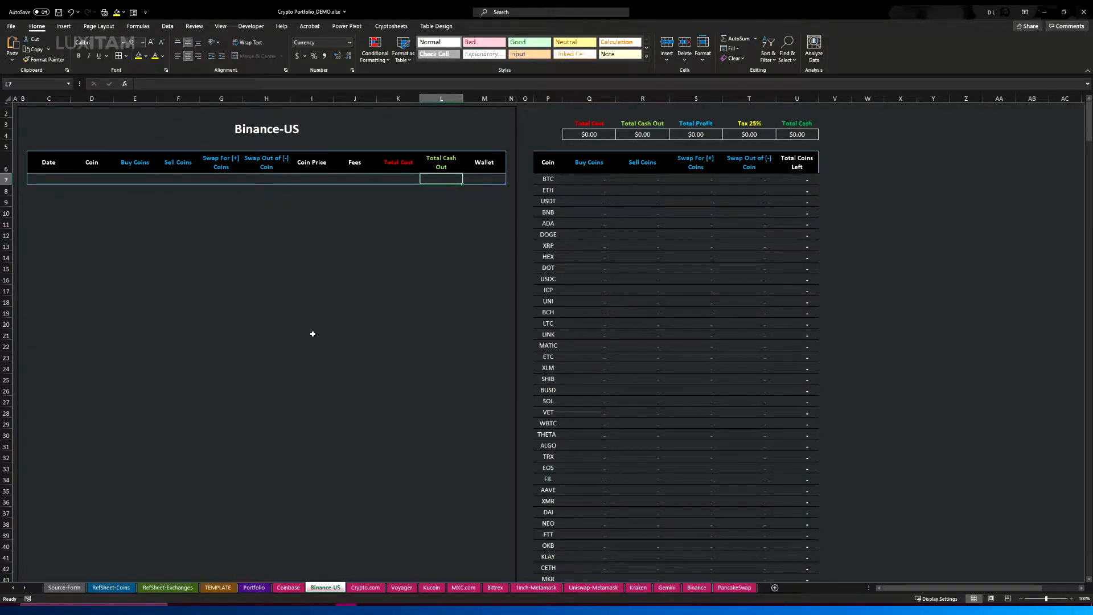
# Inspect the row 7 Total Cost and Total Cash Out formulas on the TEMPLATE sheet and select its whole table row
pyautogui.click(218, 587)
pyautogui.click(392, 153)
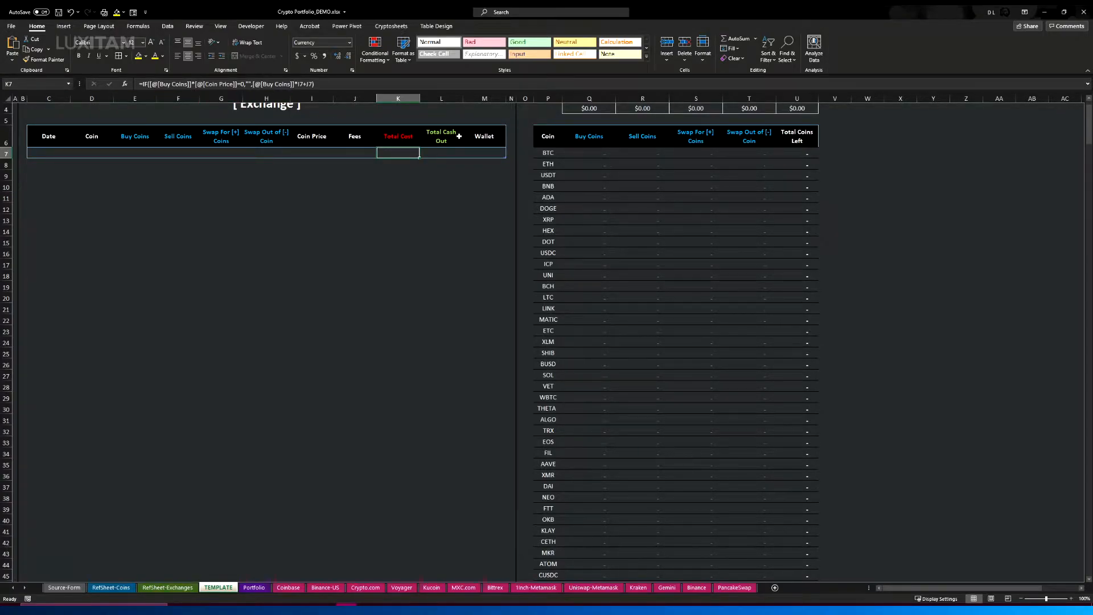
pyautogui.click(441, 155)
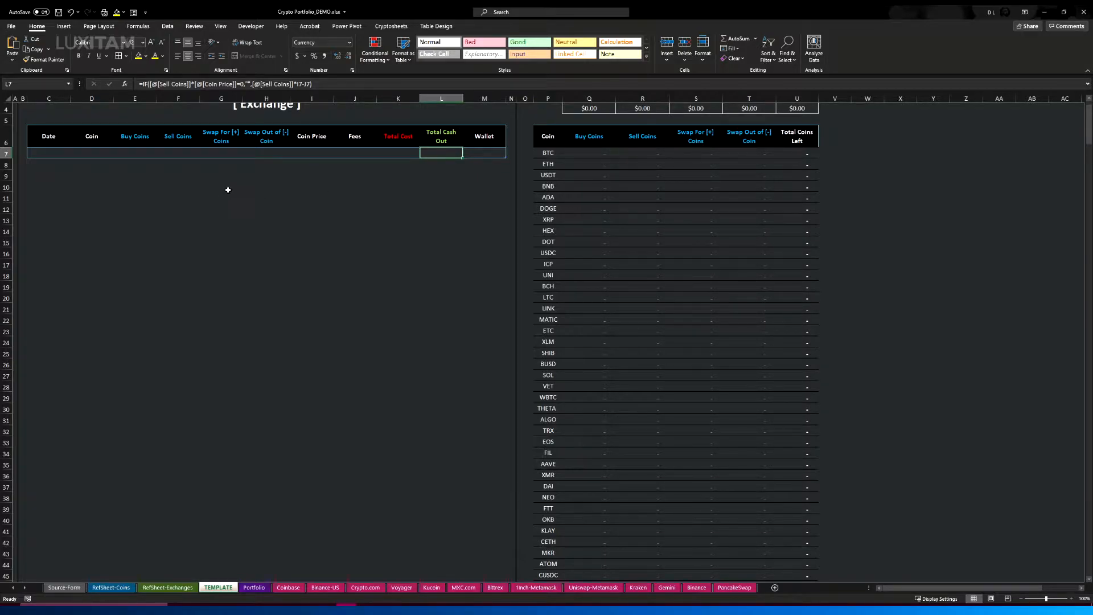
pyautogui.moveTo(46, 154); pyautogui.dragTo(479, 152)
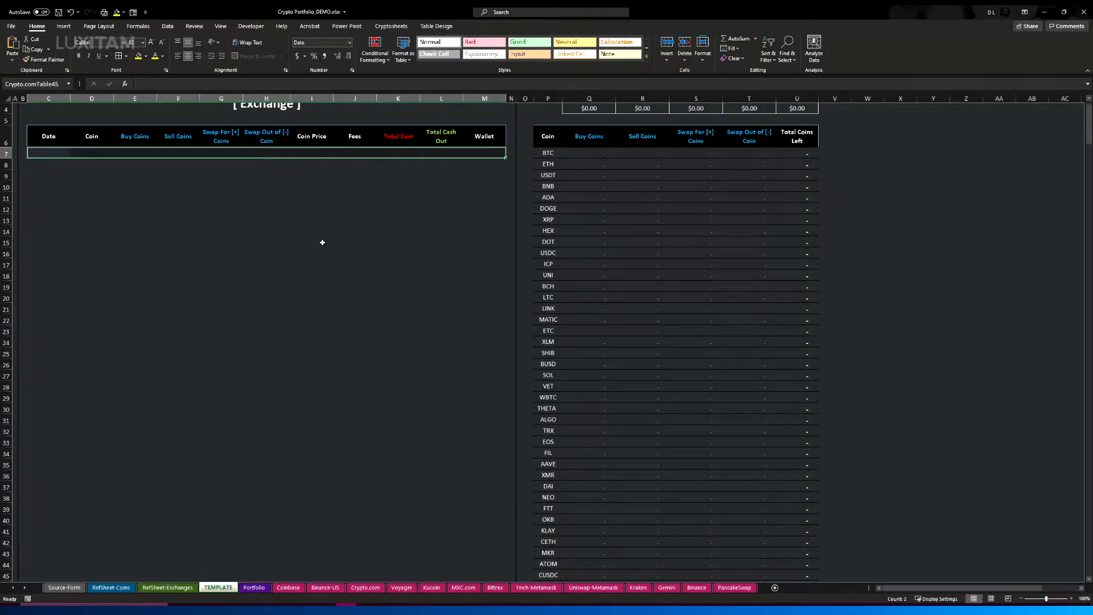
pyautogui.scroll(1, 290, 319)
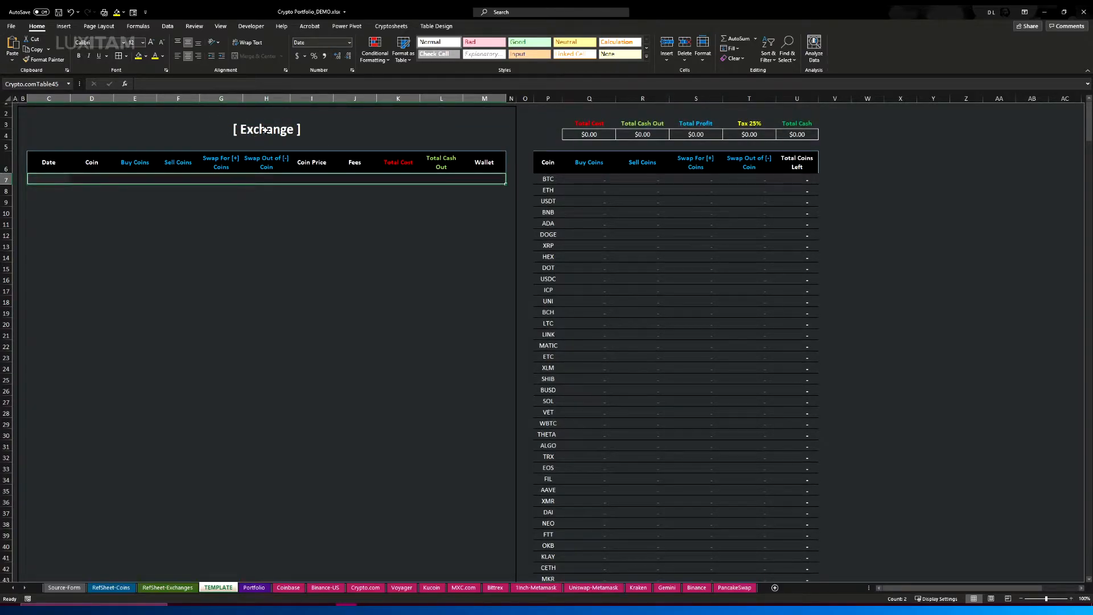
# Look through the Coinbase, Binance-US, Crypto.com and Voyager exchange sheets
pyautogui.click(288, 587)
pyautogui.click(325, 588)
pyautogui.click(365, 588)
pyautogui.click(401, 588)
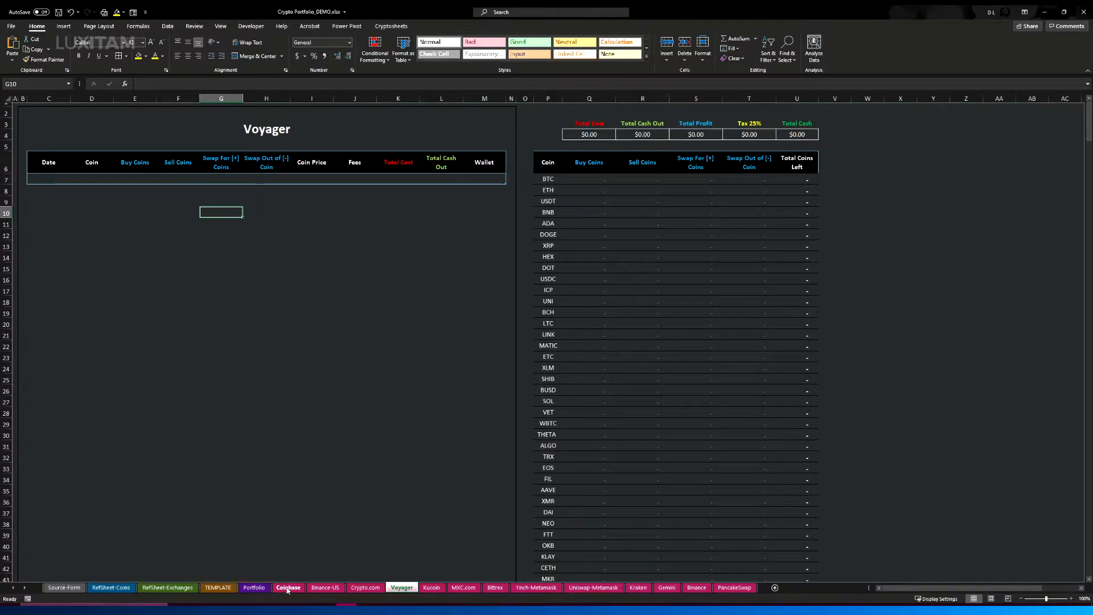
# View the data entry form of the TEMPLATE sheet's transaction table and close it without entering a record
pyautogui.click(218, 587)
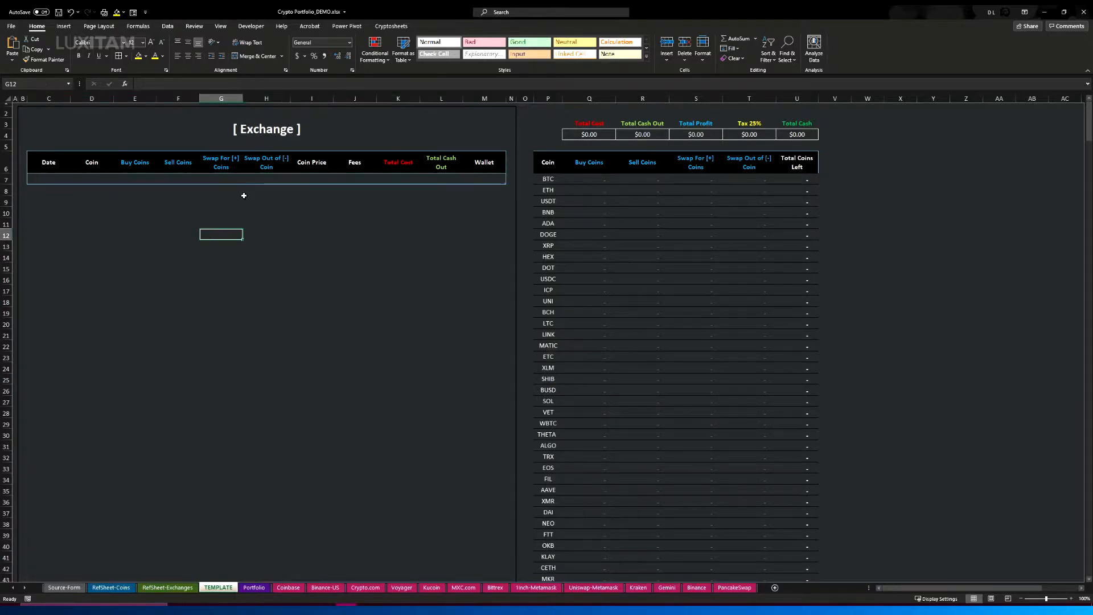
pyautogui.moveTo(38, 178); pyautogui.dragTo(145, 190)
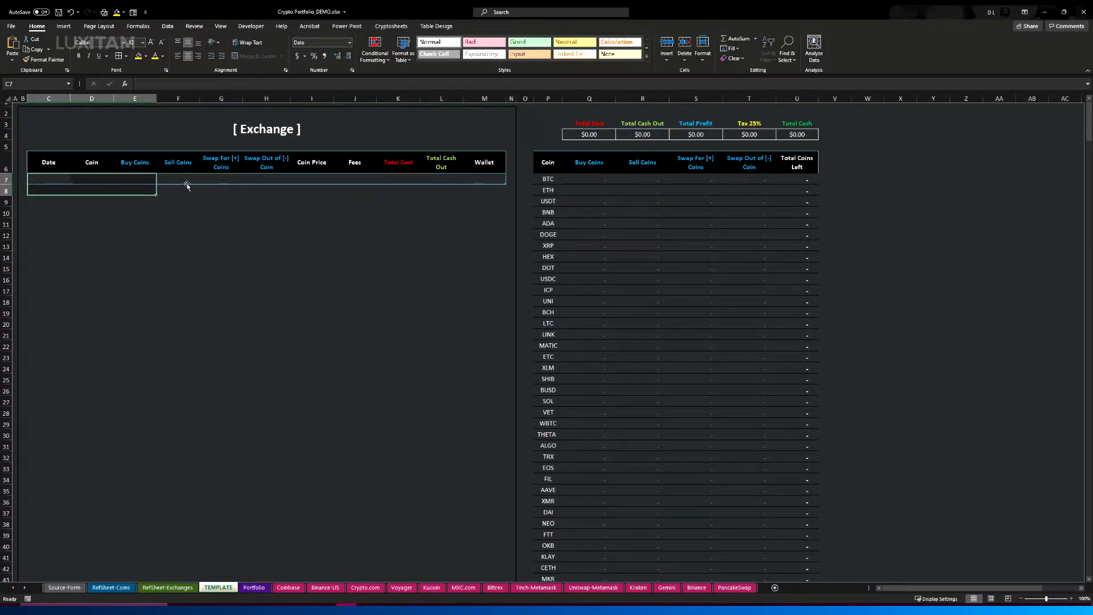
pyautogui.click(182, 166)
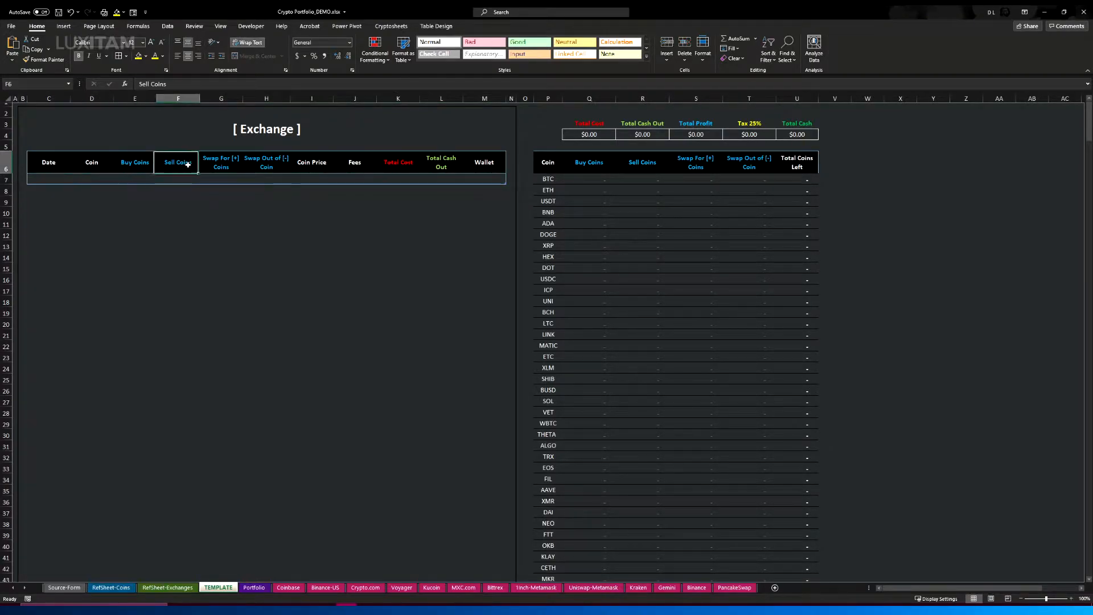
pyautogui.click(135, 12)
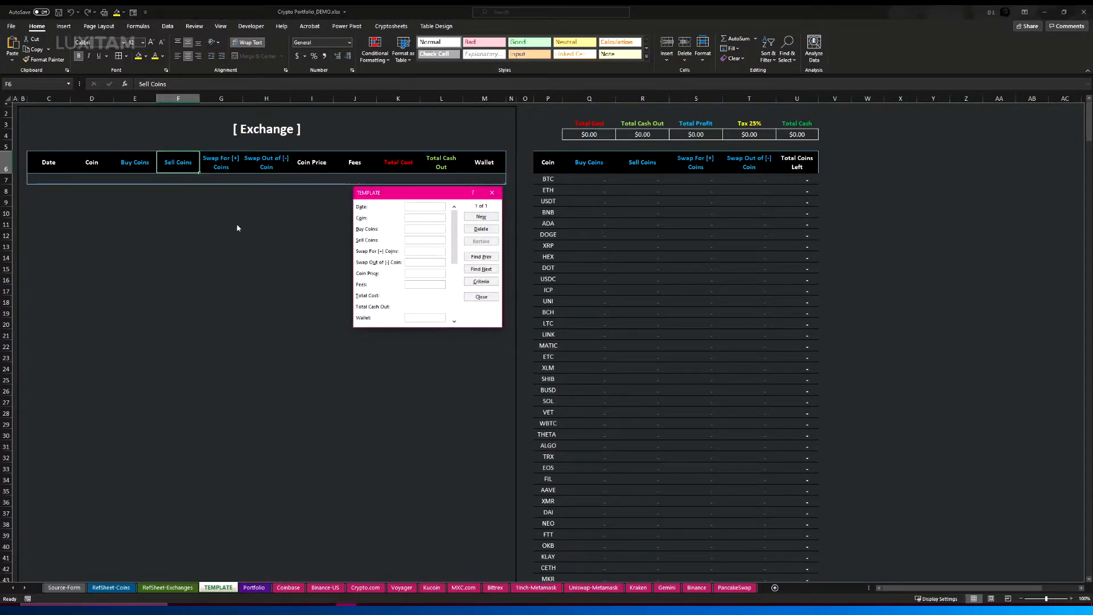
pyautogui.click(493, 194)
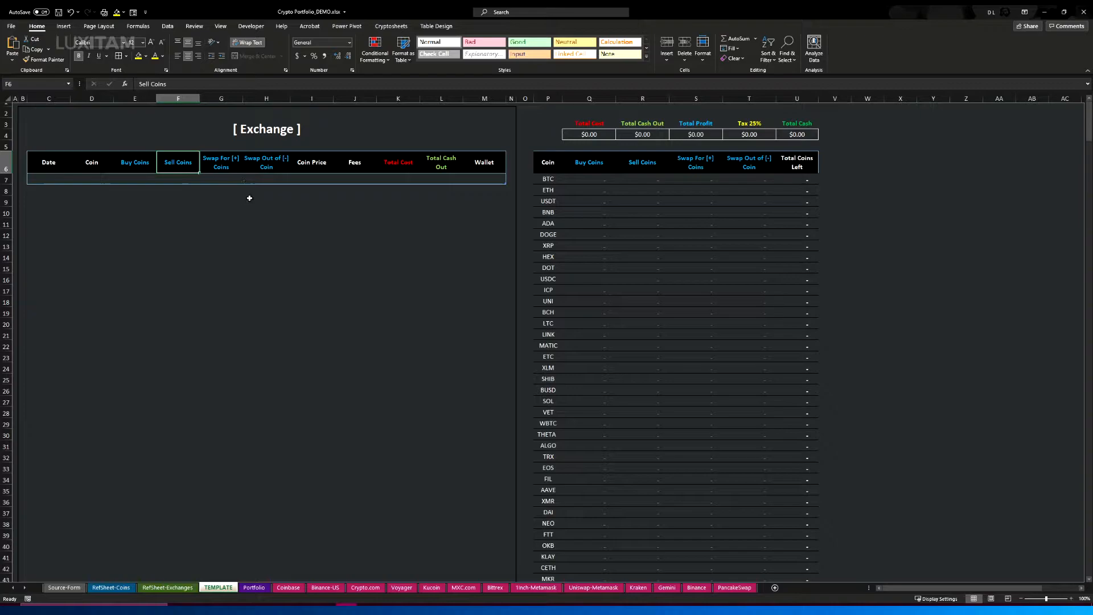
# Copy the Total Cost formula =IF([@[Buy Coins]]*[@[Coin Price]]=0,"",[@[Buy Coins]]*I7+J7) from cell K7 of the TEMPLATE sheet
pyautogui.click(392, 180)
pyautogui.click(445, 181)
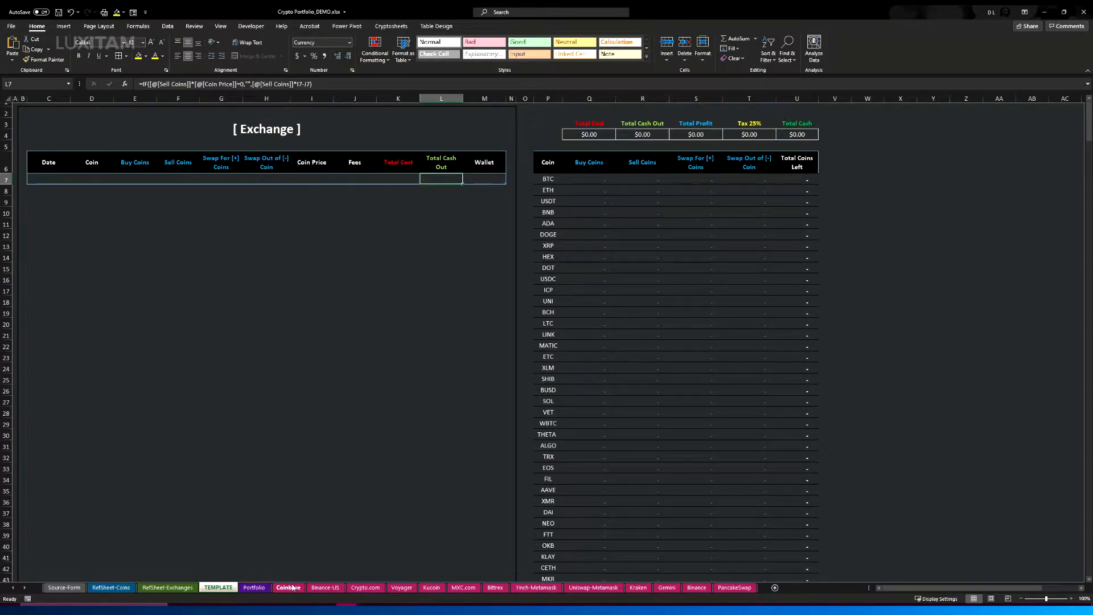
pyautogui.click(396, 178)
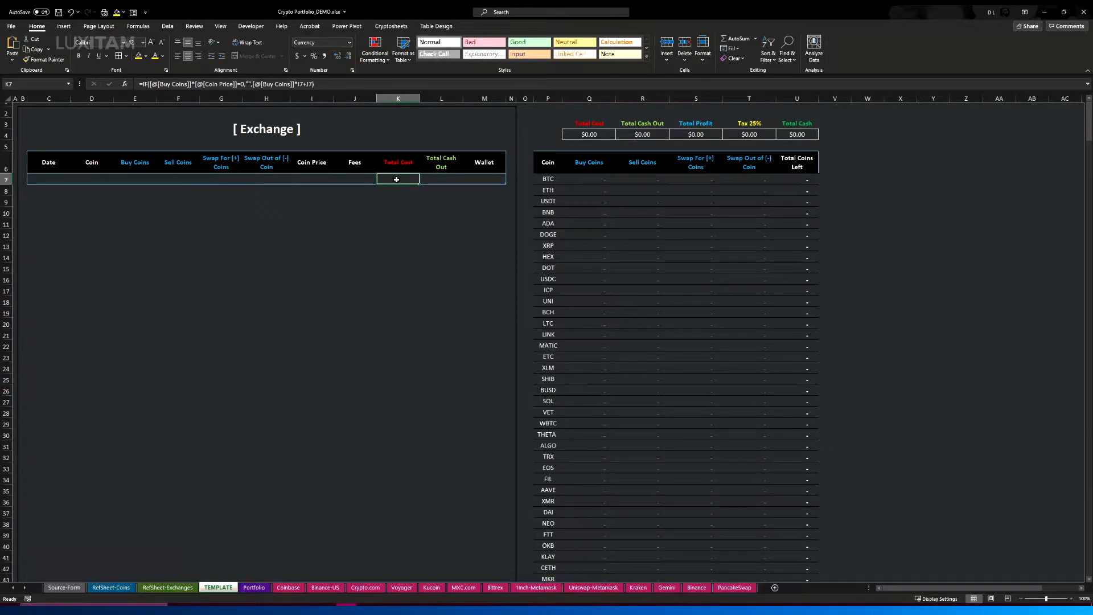
pyautogui.hotkey('ctrl', 'c')
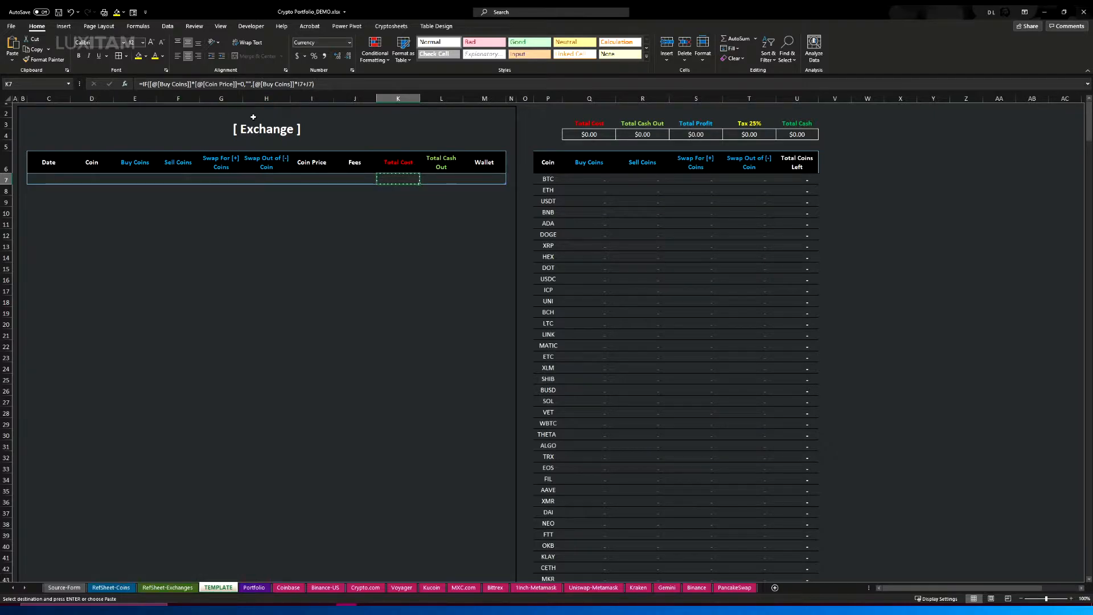
pyautogui.press('Escape')
pyautogui.click(320, 83)
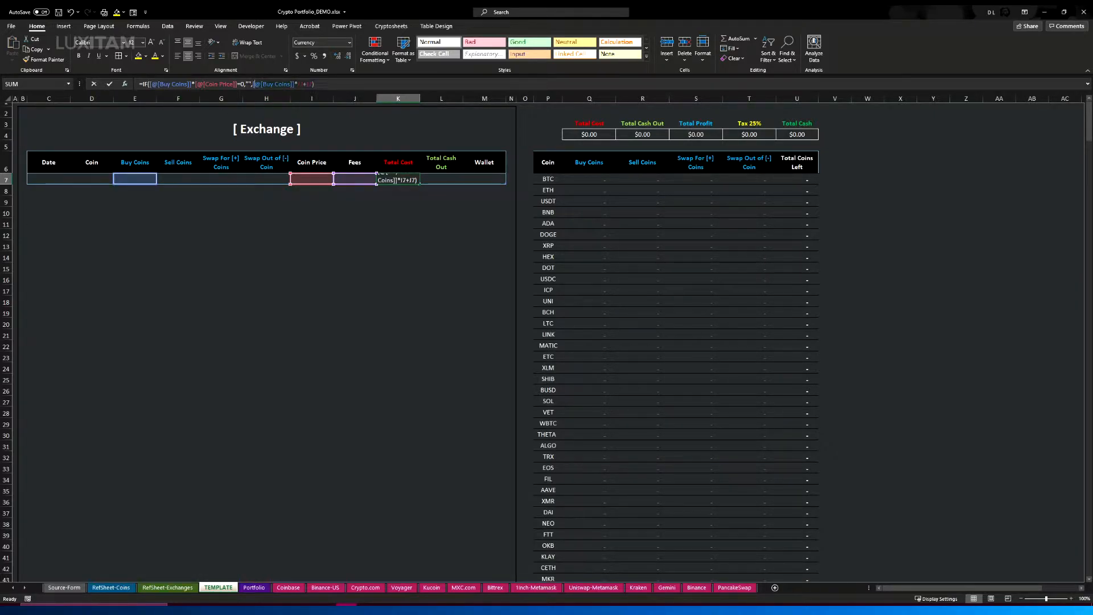
pyautogui.click(111, 85)
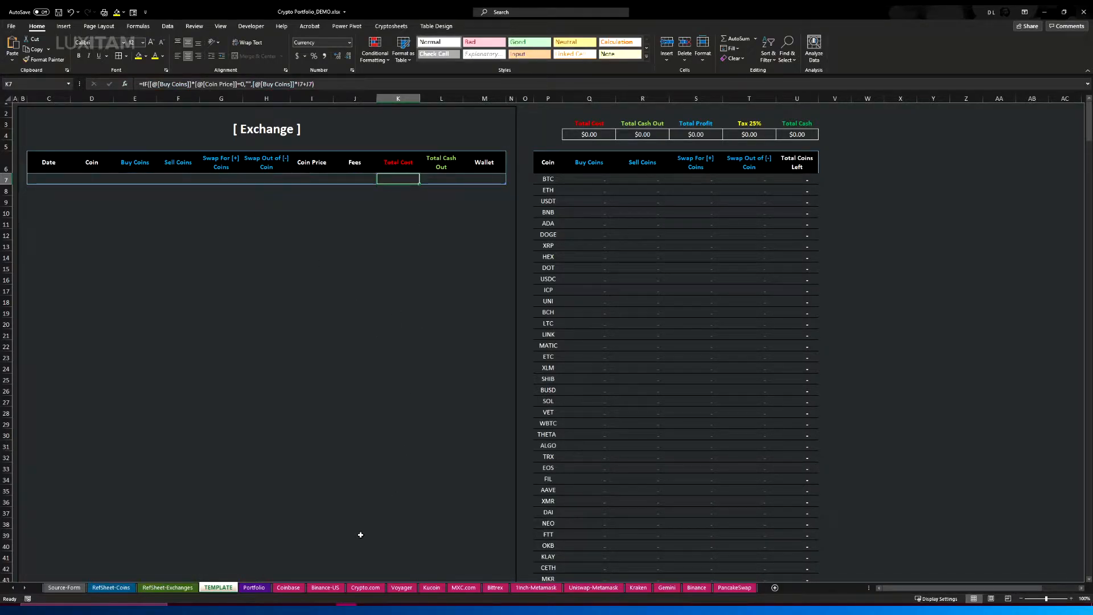
# Try to paste the Total Cost formula into K7 of all sheets grouped from Coinbase to PancakeSwap, and ungroup the sheets
pyautogui.click(288, 588)
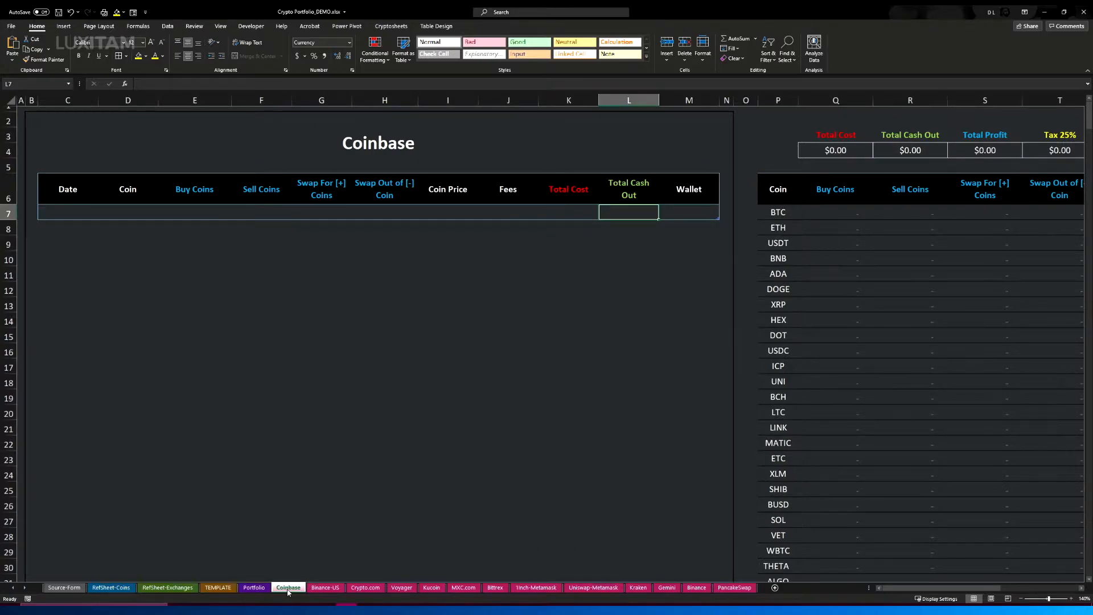
pyautogui.keyDown('shift'); pyautogui.click(730, 588); pyautogui.keyUp('shift')
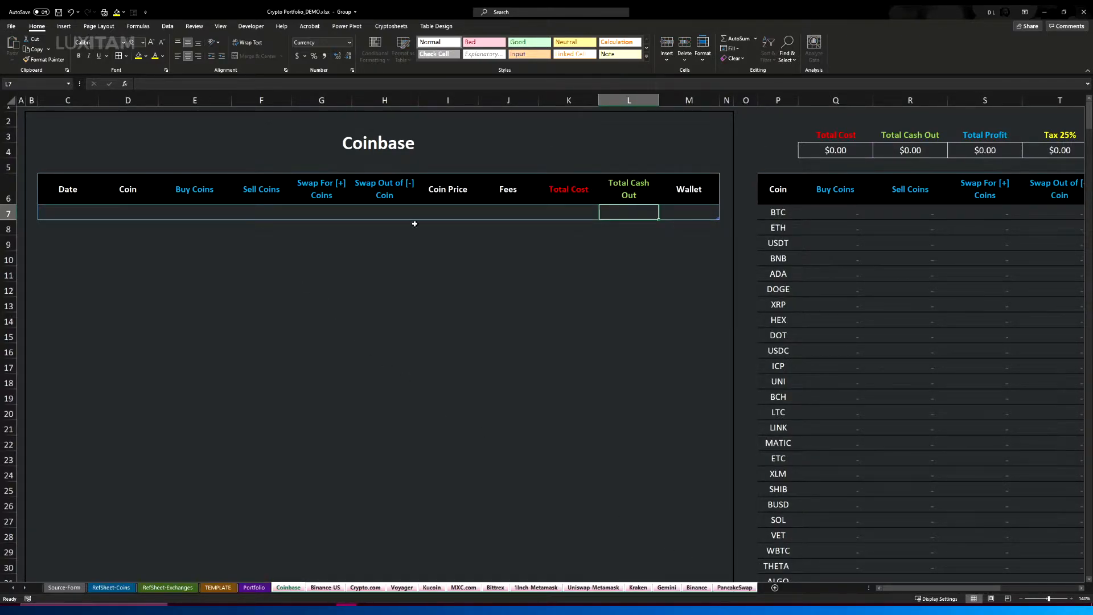
pyautogui.click(569, 210)
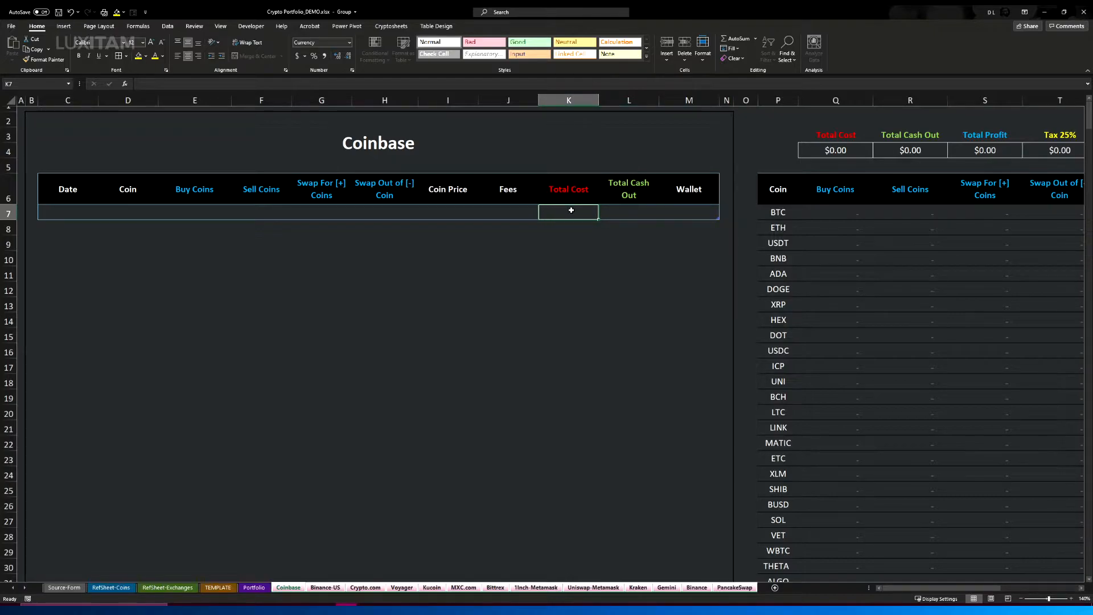
pyautogui.click(163, 87)
pyautogui.click(548, 334)
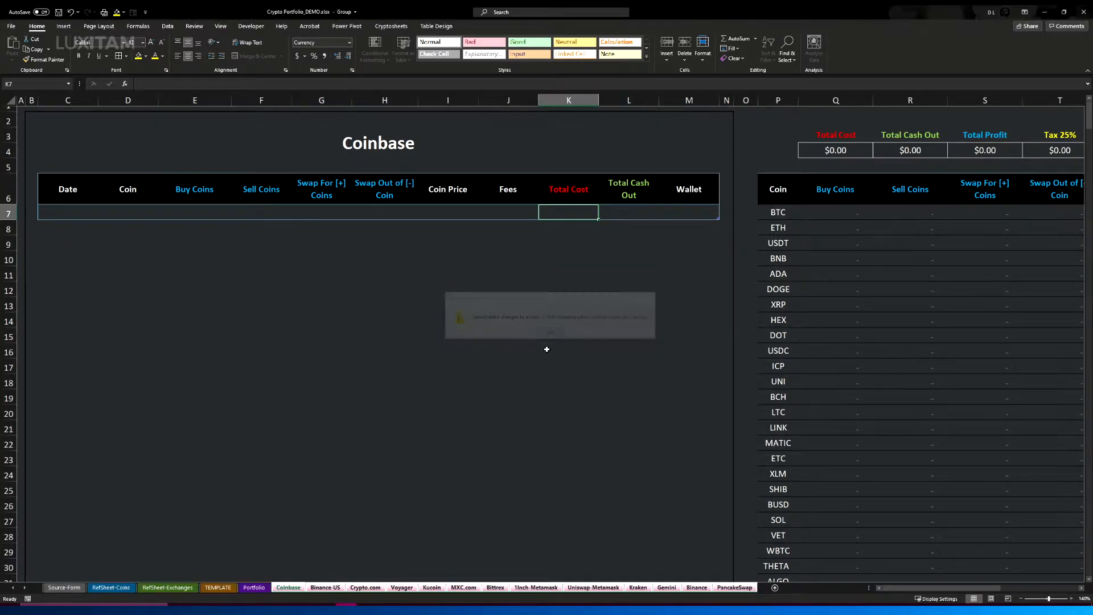
pyautogui.click(255, 589)
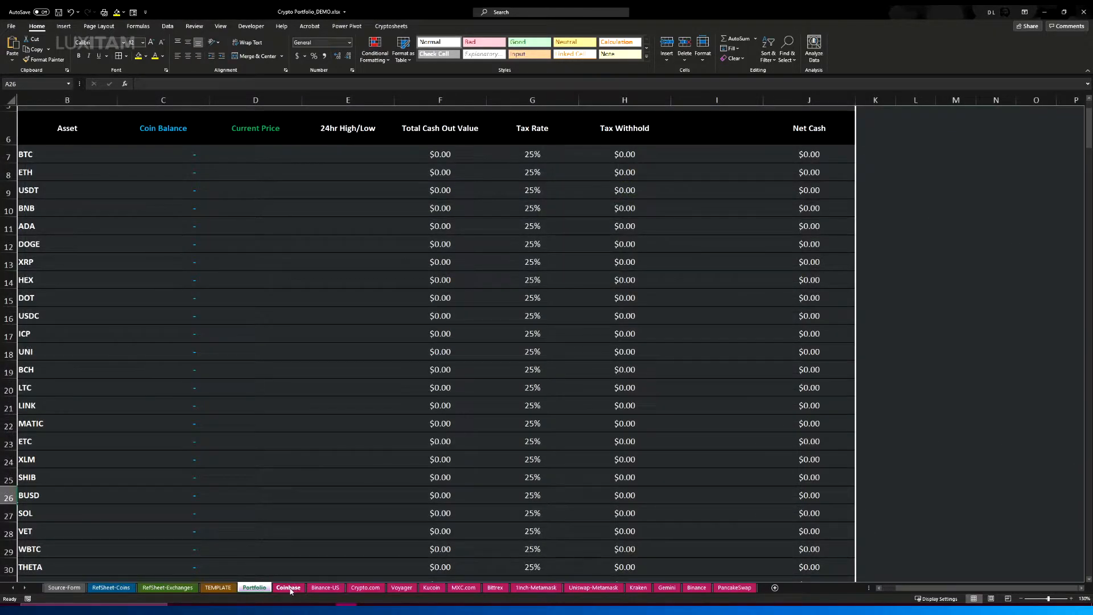
# Paste the template's Total Cost formula into cell K7 of the Coinbase sheet
pyautogui.click(289, 588)
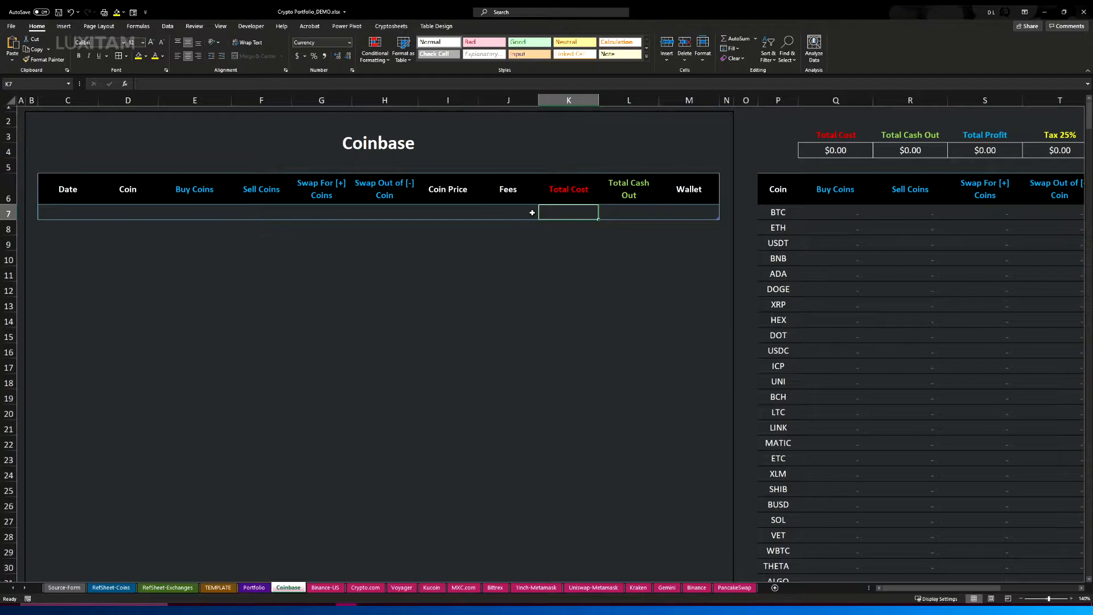
pyautogui.hotkey('ctrl', 'z')
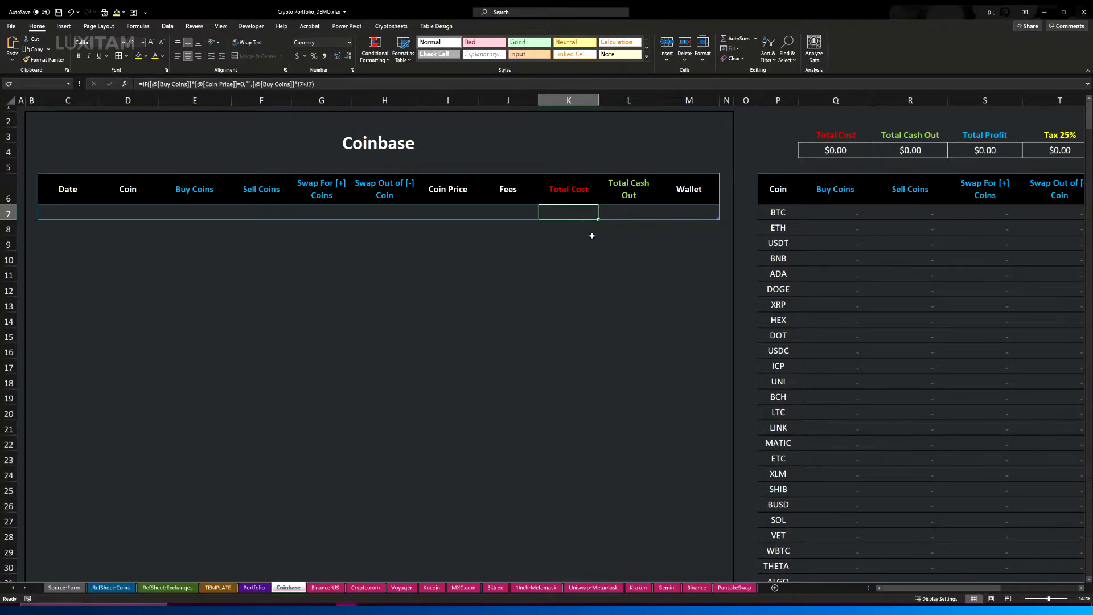
# Check the row 7 Total Cost and Total Cash Out formulas on the PancakeSwap sheet and return to Coinbase
pyautogui.click(327, 587)
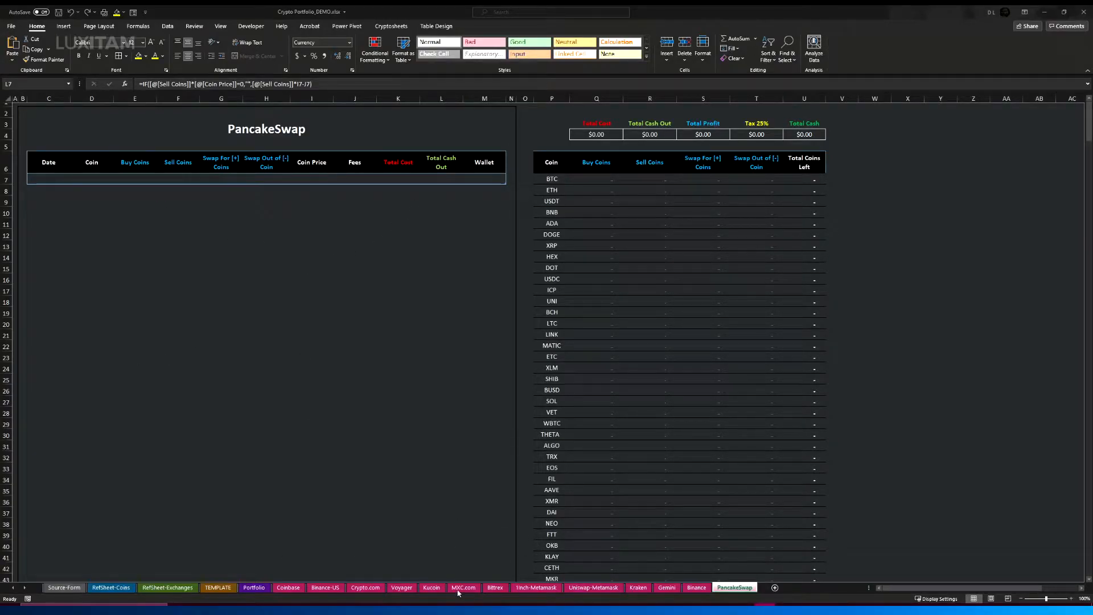
pyautogui.click(390, 178)
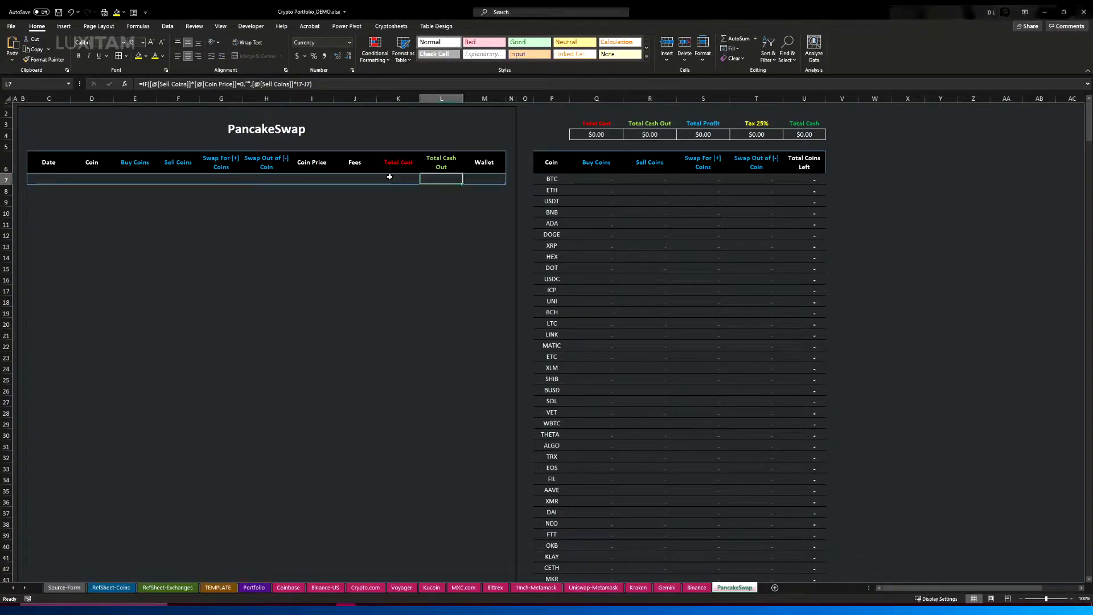
pyautogui.click(440, 177)
pyautogui.click(286, 587)
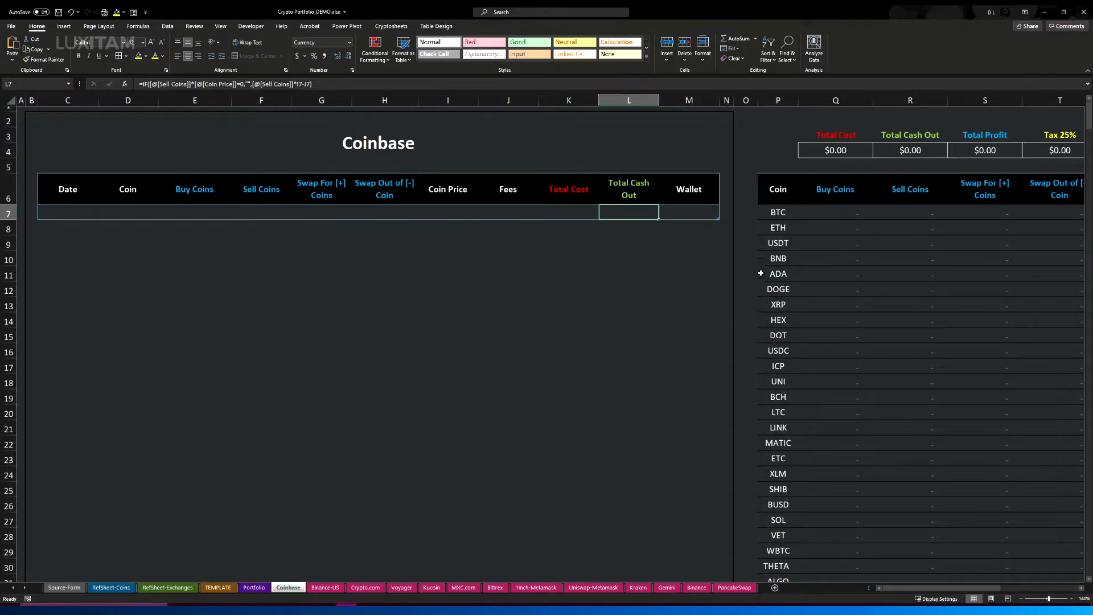
# Review the full coin list from BTC to FRONT in column E of the RefSheet-Coins sheet
pyautogui.click(108, 591)
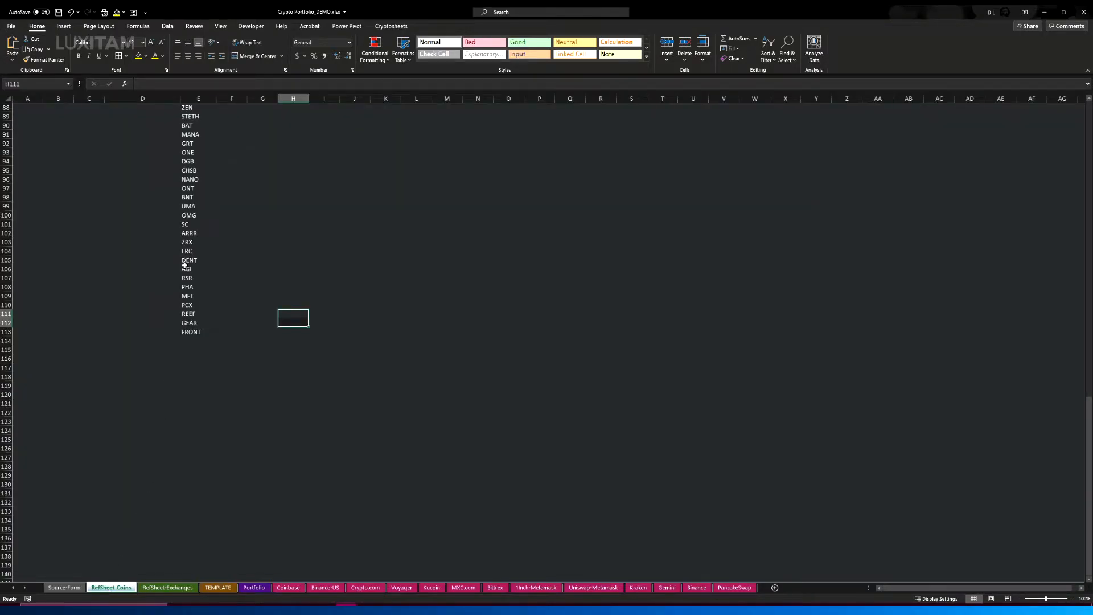
pyautogui.scroll(16, 223, 286)
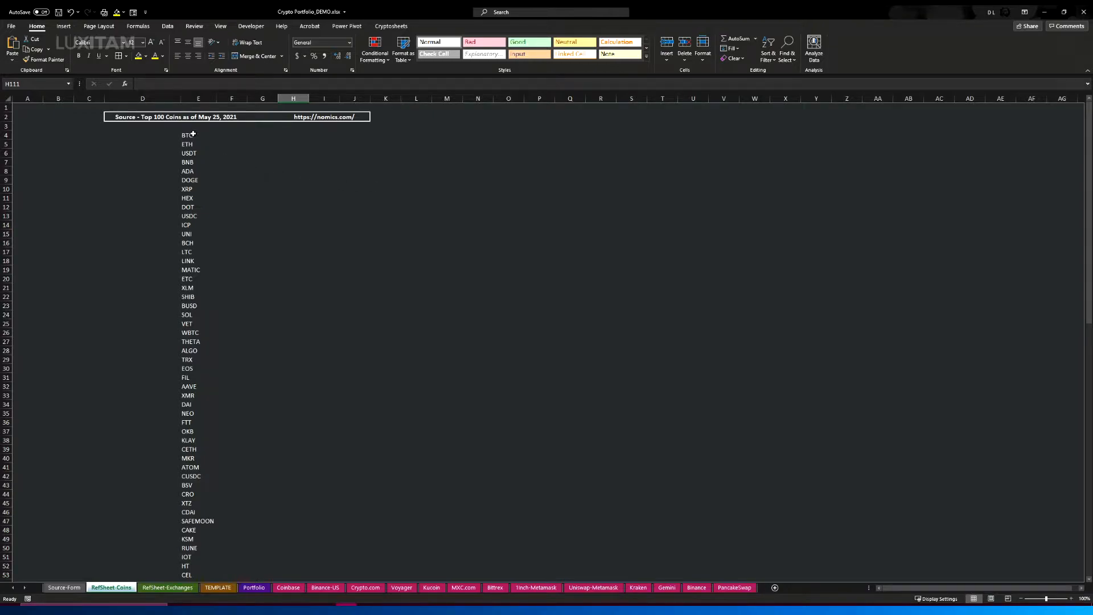
pyautogui.moveTo(194, 134); pyautogui.dragTo(204, 568)
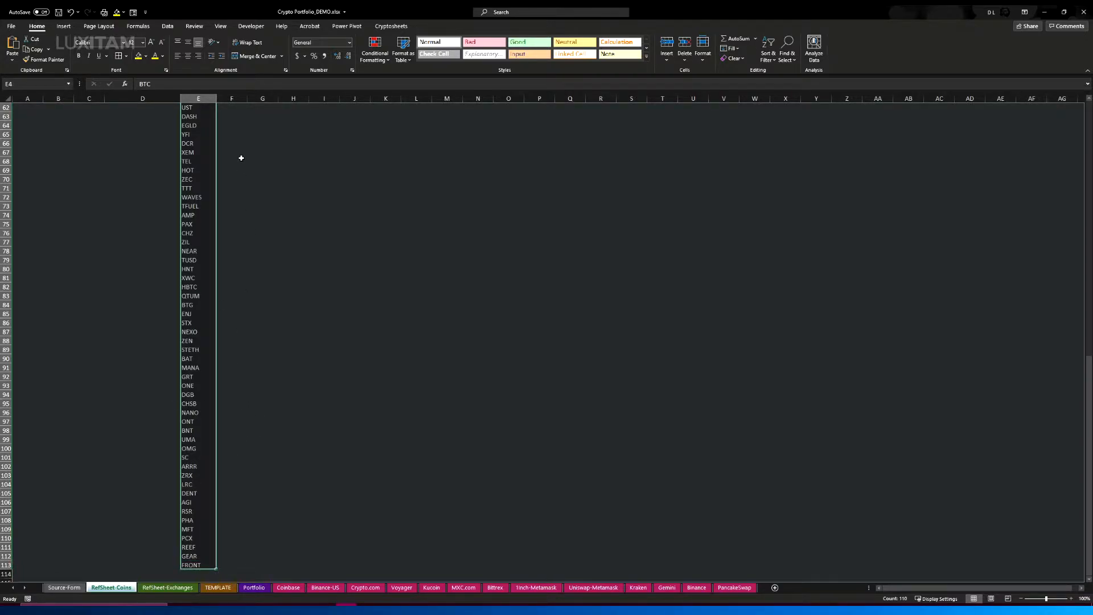
pyautogui.click(294, 457)
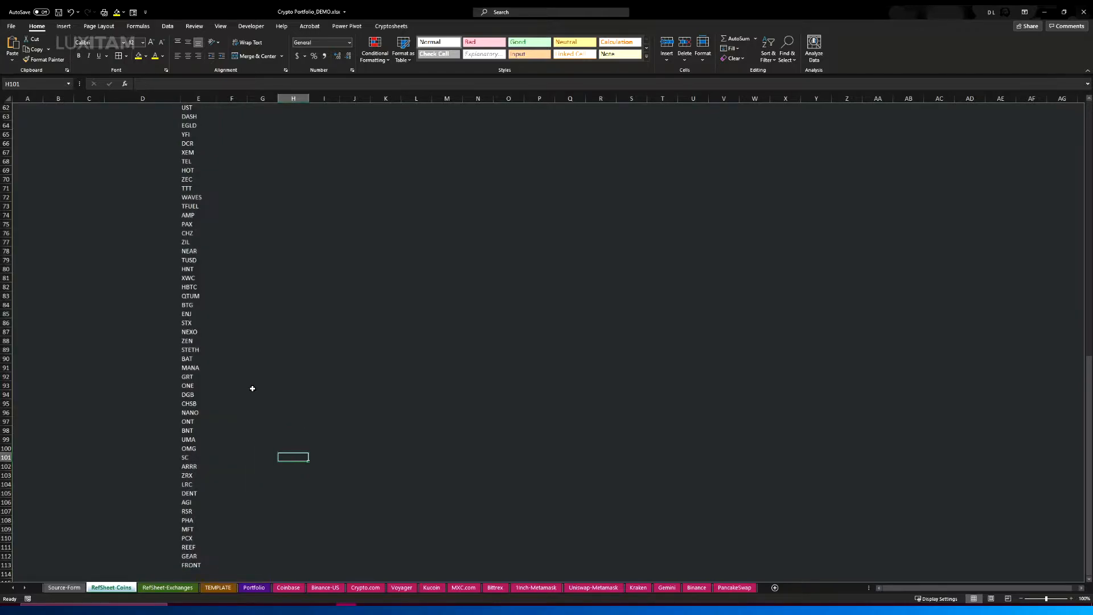
# Examine the coin list in column A of the RefSheet-Exchanges sheet down to its last entry, FRONT
pyautogui.click(164, 588)
pyautogui.moveTo(63, 200); pyautogui.dragTo(63, 535)
pyautogui.scroll(-14, 73, 349)
pyautogui.scroll(-20, 74, 345)
pyautogui.click(73, 242)
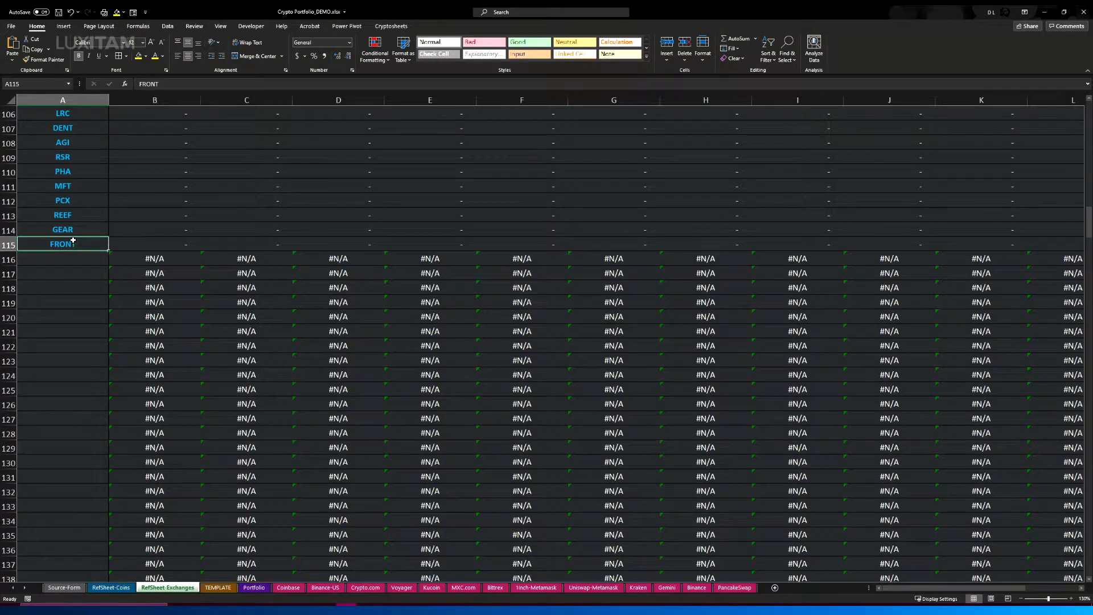
# Examine the asset list in column B of the Portfolio sheet down to its last entry, FRONT
pyautogui.click(226, 589)
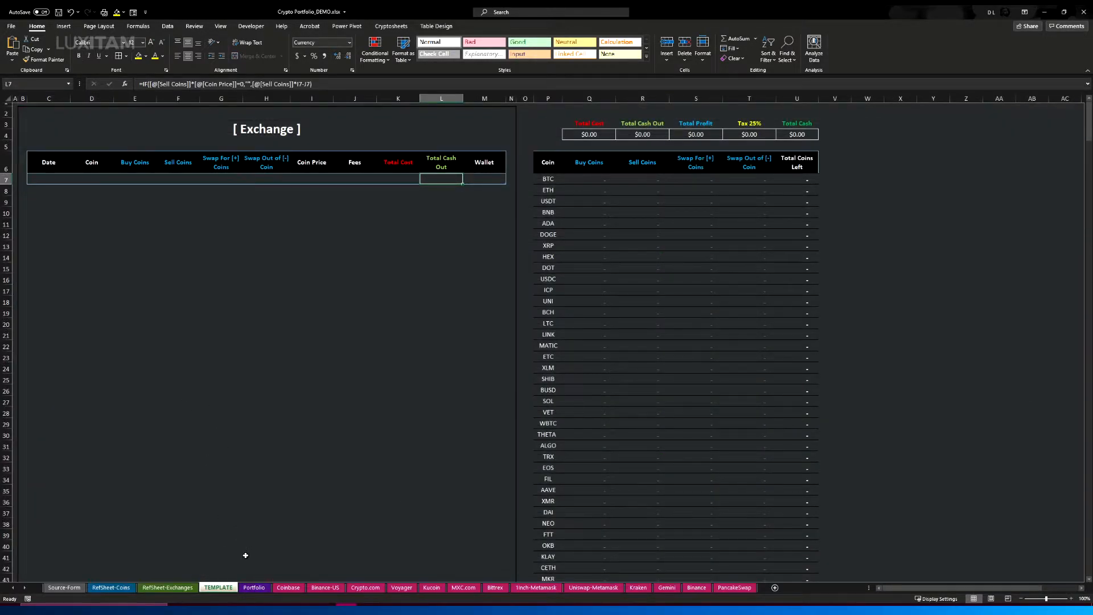
pyautogui.click(254, 587)
pyautogui.moveTo(35, 158); pyautogui.dragTo(46, 530)
pyautogui.scroll(-20, 92, 374)
pyautogui.scroll(-13, 85, 376)
pyautogui.click(41, 223)
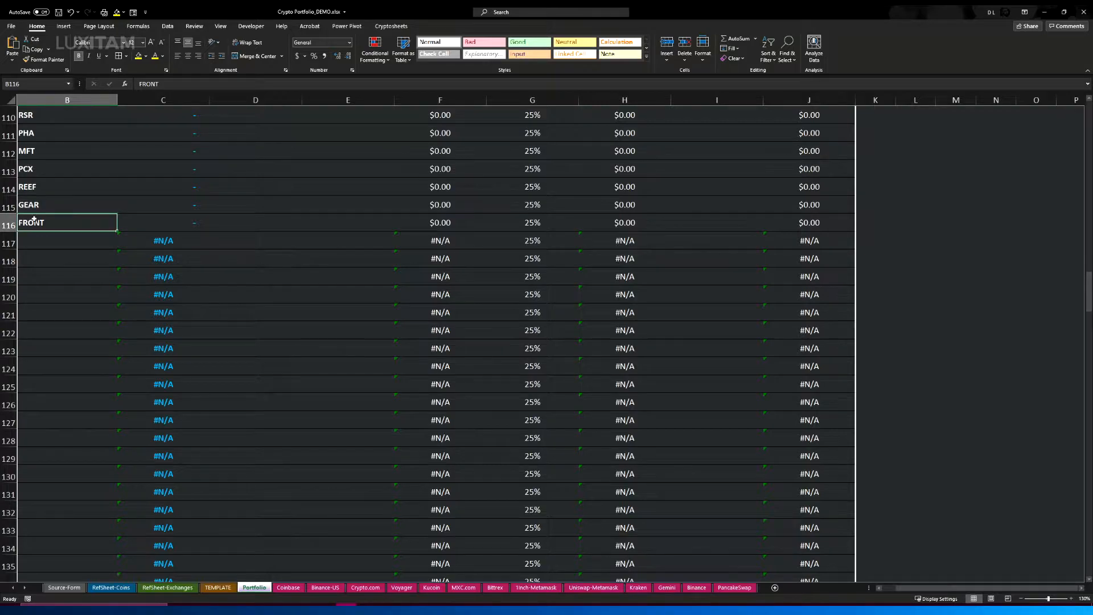
# Compare both reference sheets with the Portfolio sheet, inspecting FRONT's Coin Balance formula in C116 and the blank asset cells beneath it
pyautogui.click(111, 587)
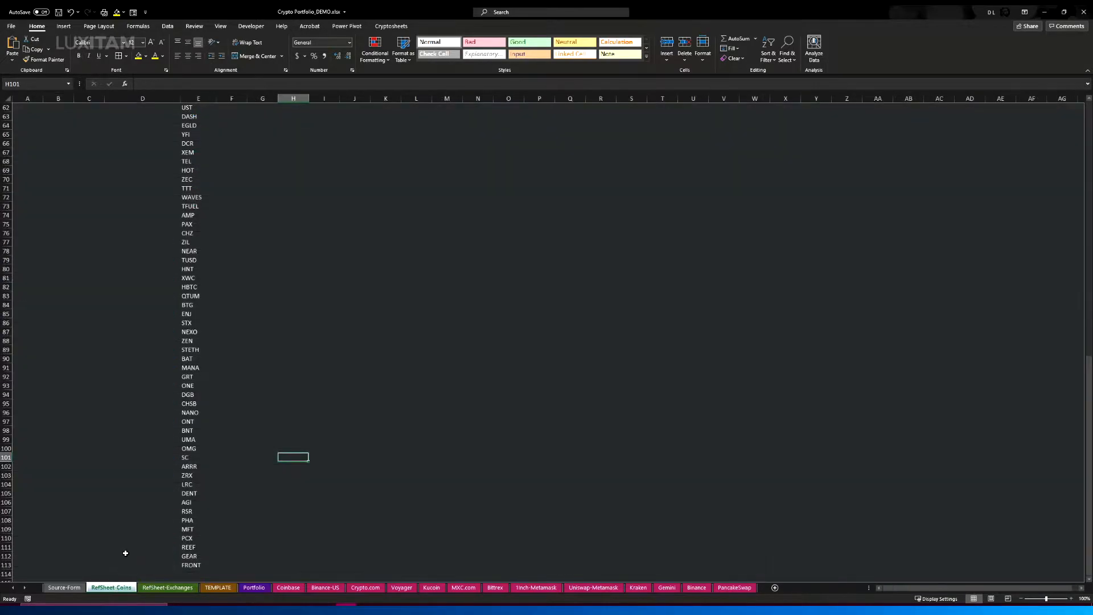
pyautogui.click(170, 587)
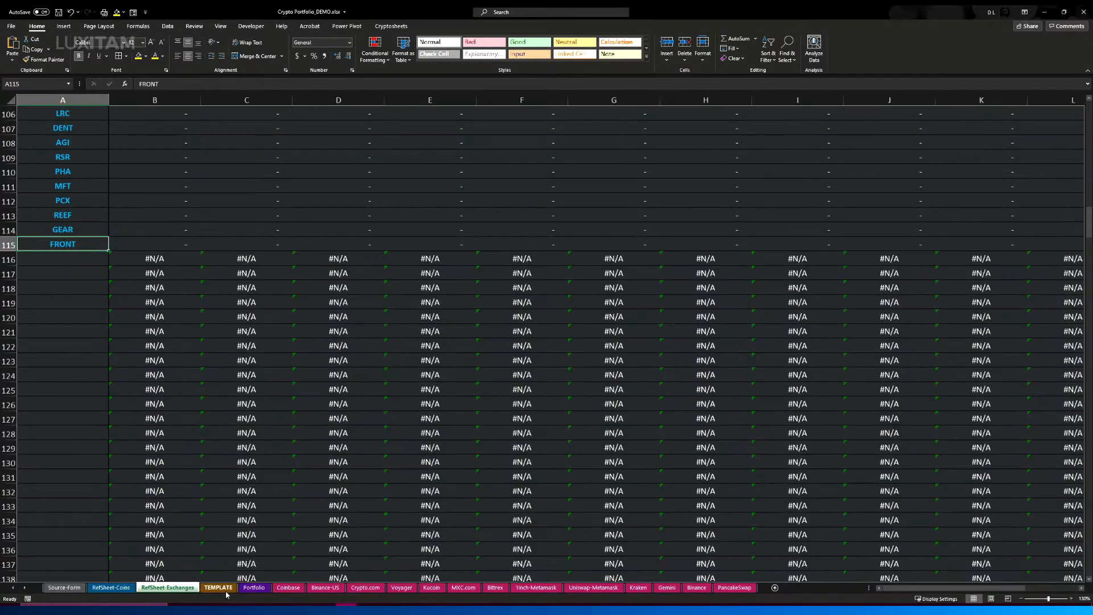
pyautogui.click(254, 588)
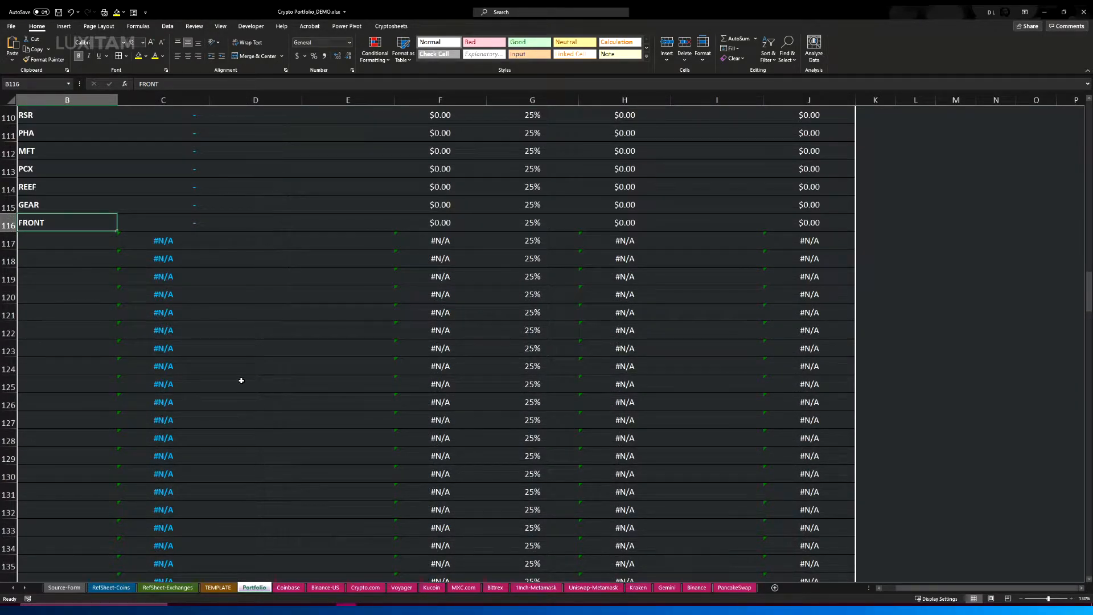
pyautogui.click(55, 245)
pyautogui.click(198, 222)
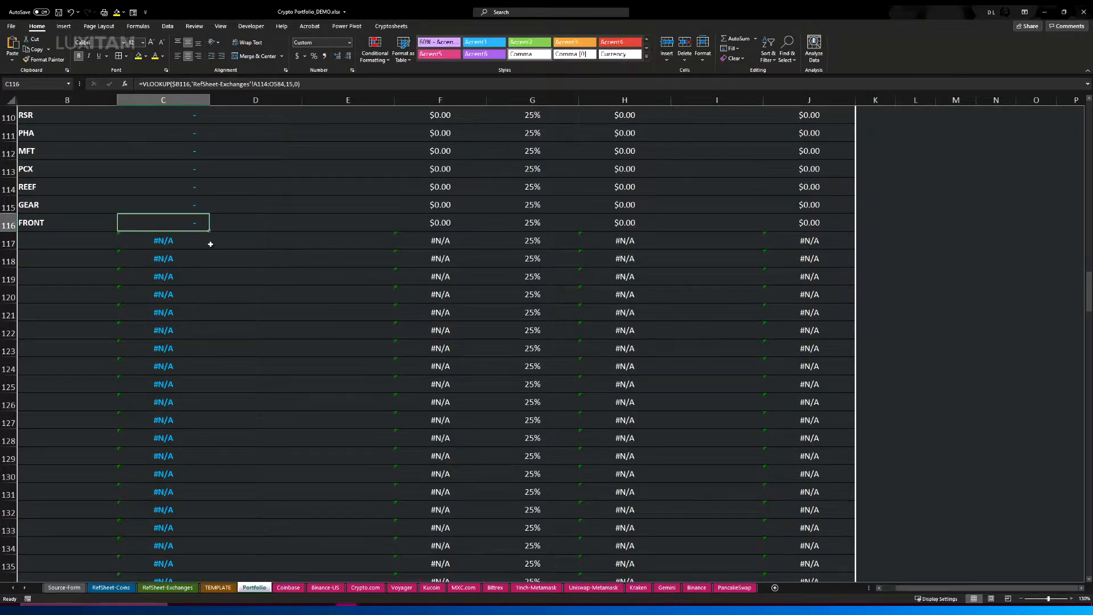
pyautogui.click(80, 246)
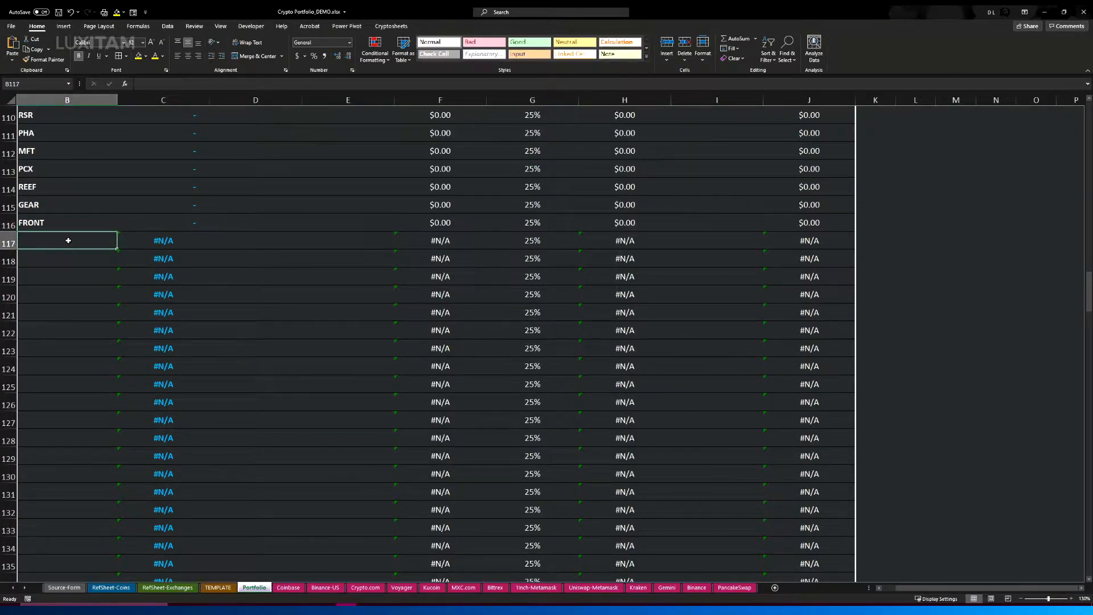
pyautogui.click(52, 259)
pyautogui.click(50, 278)
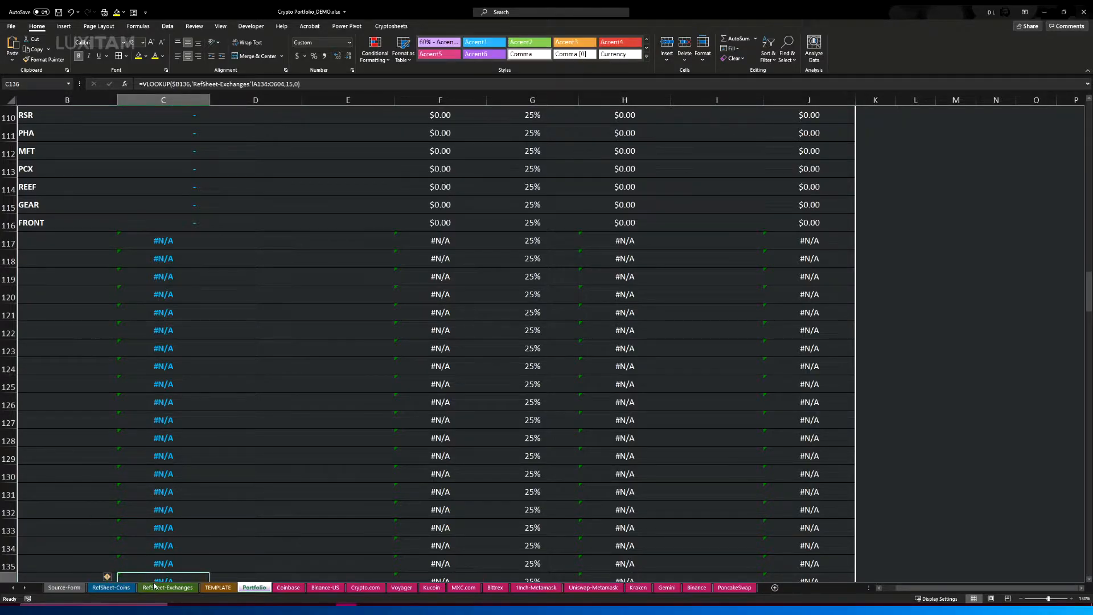
# Inspect the blank coin cells A116 to A118 below FRONT on the RefSheet-Exchanges sheet
pyautogui.click(167, 587)
pyautogui.press('Down')
pyautogui.press('Down')
pyautogui.press('Down')
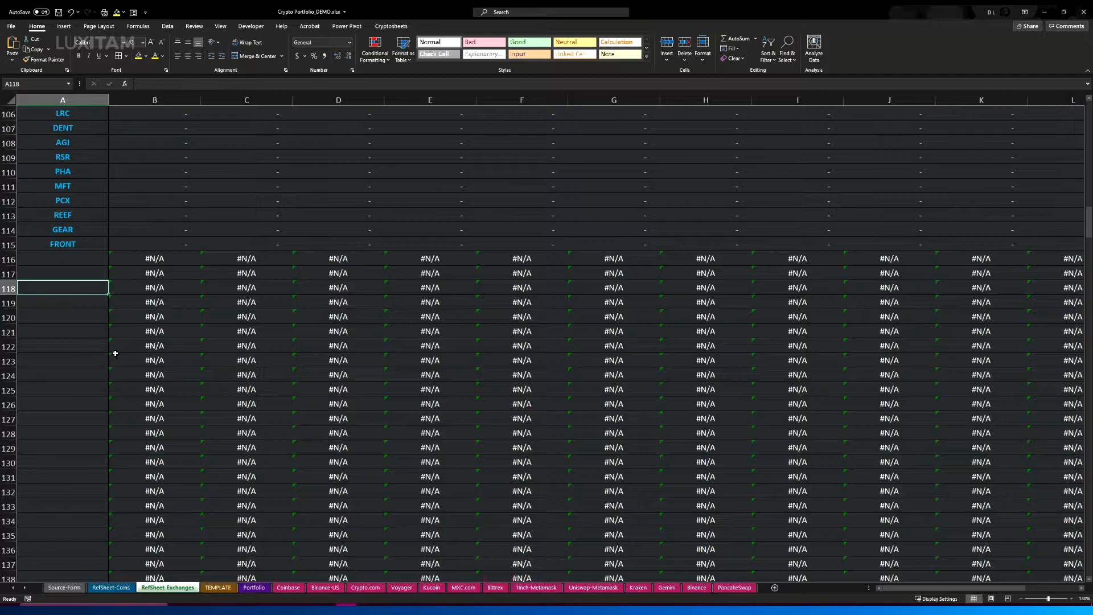
# Review the RefSheet-Coins list and CoinMarketCap's recently added cryptocurrencies, and return to the workbook
pyautogui.click(277, 589)
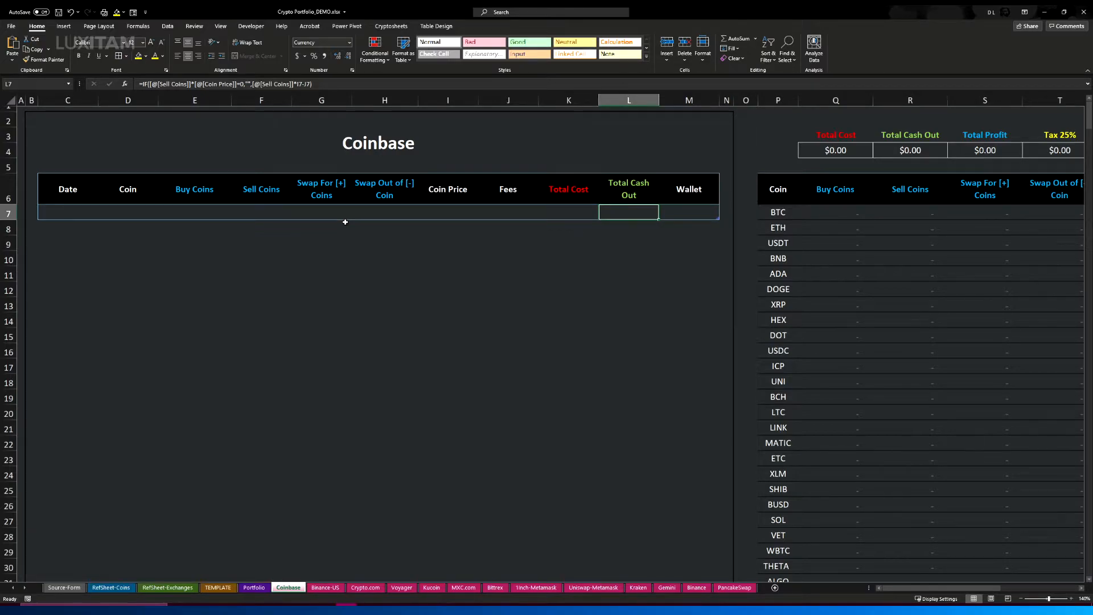
pyautogui.click(111, 587)
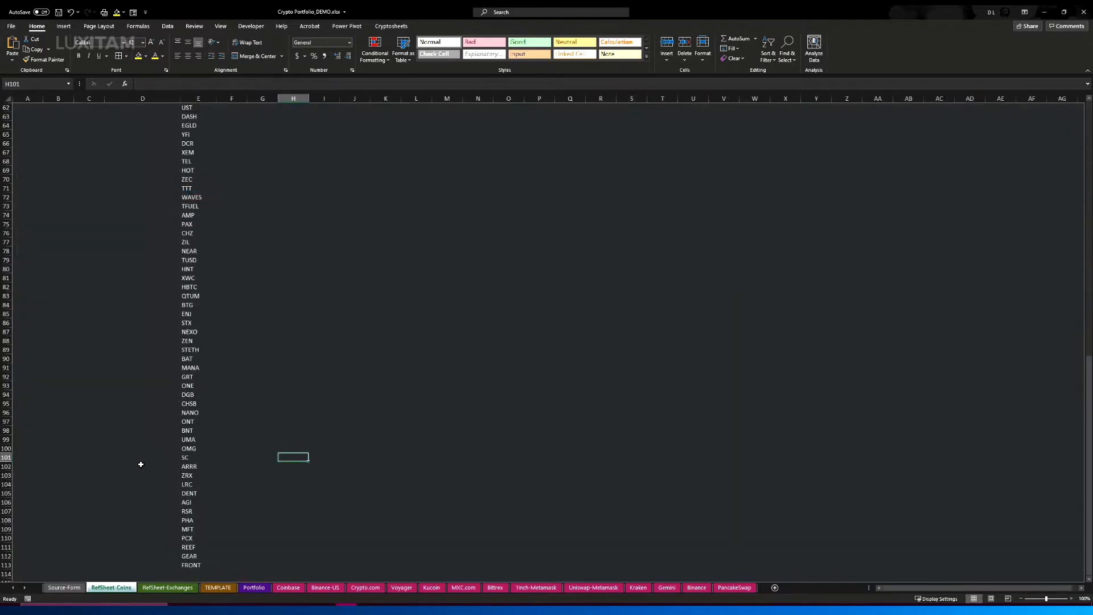
pyautogui.scroll(6, 216, 387)
pyautogui.scroll(-6, 195, 352)
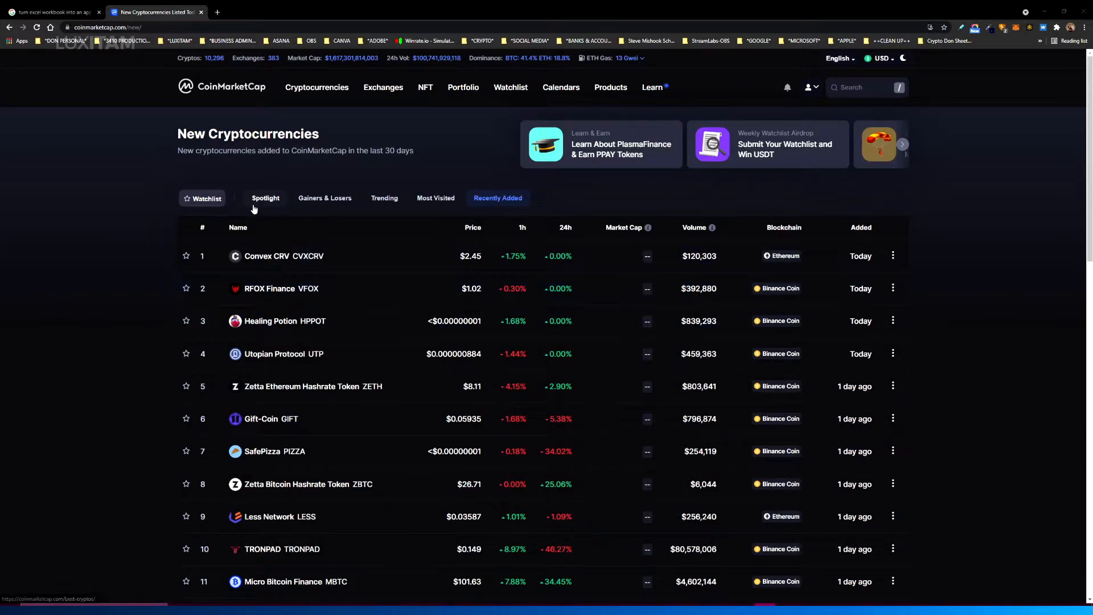
pyautogui.click(1044, 11)
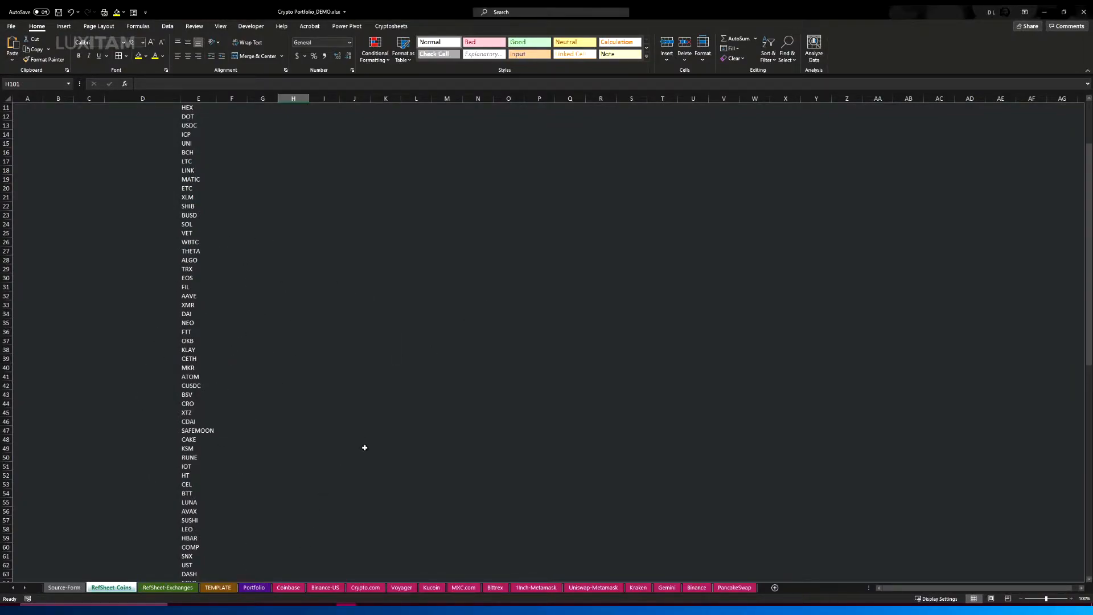
# Fill the Coinbase record through the data form: date 6/5/2021, coin VFOX, 1,000 buy coins, coin price $1.00, wallet Coinbase
pyautogui.click(291, 588)
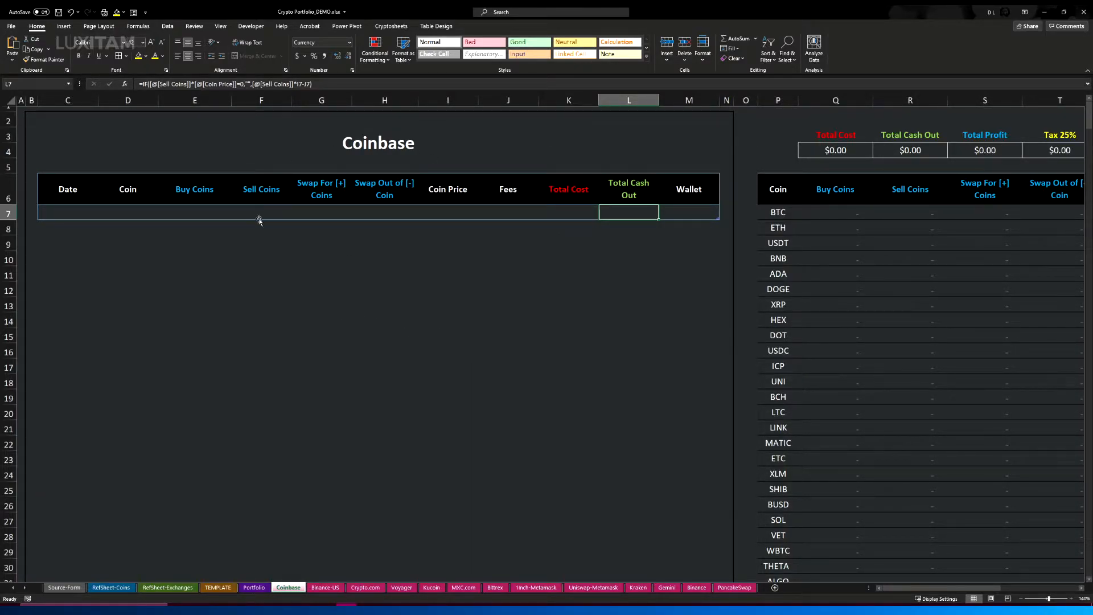
pyautogui.click(237, 213)
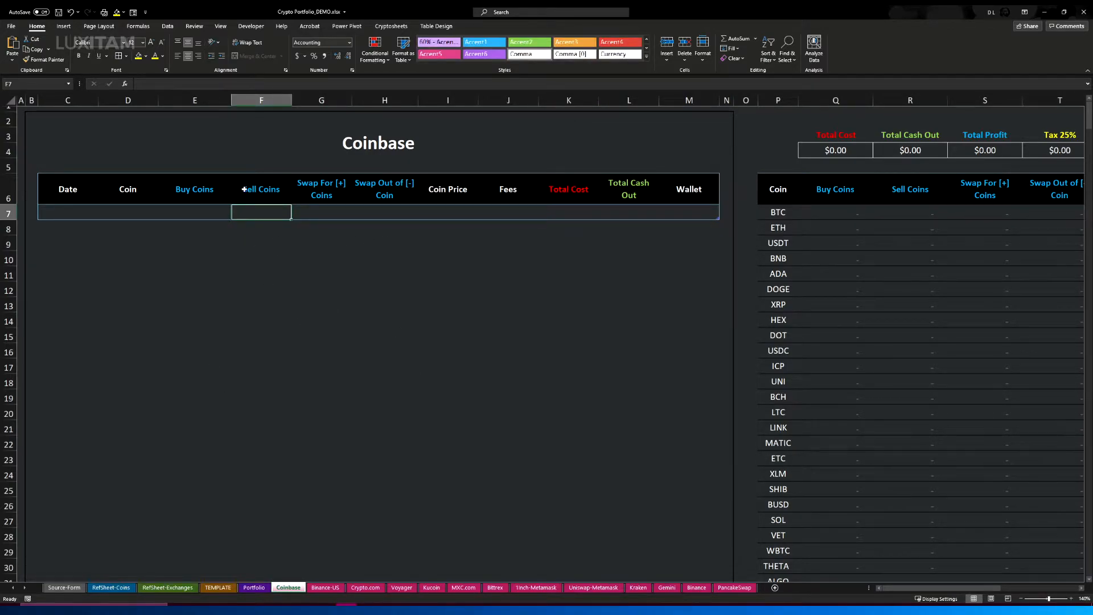
pyautogui.click(133, 14)
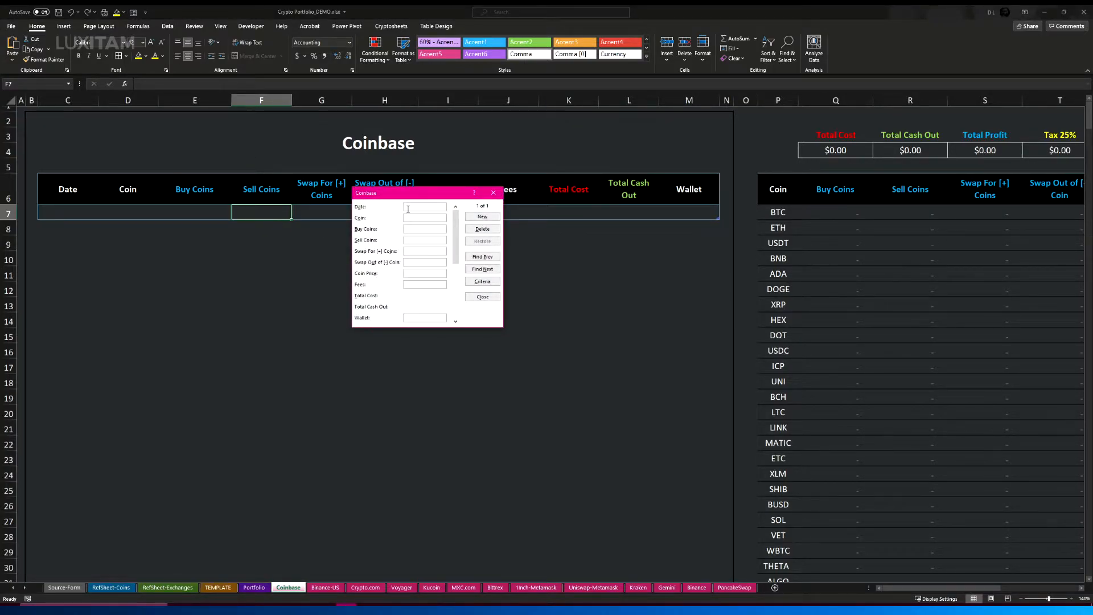
pyautogui.write('6')
pyautogui.write('nbase')
pyautogui.click(482, 297)
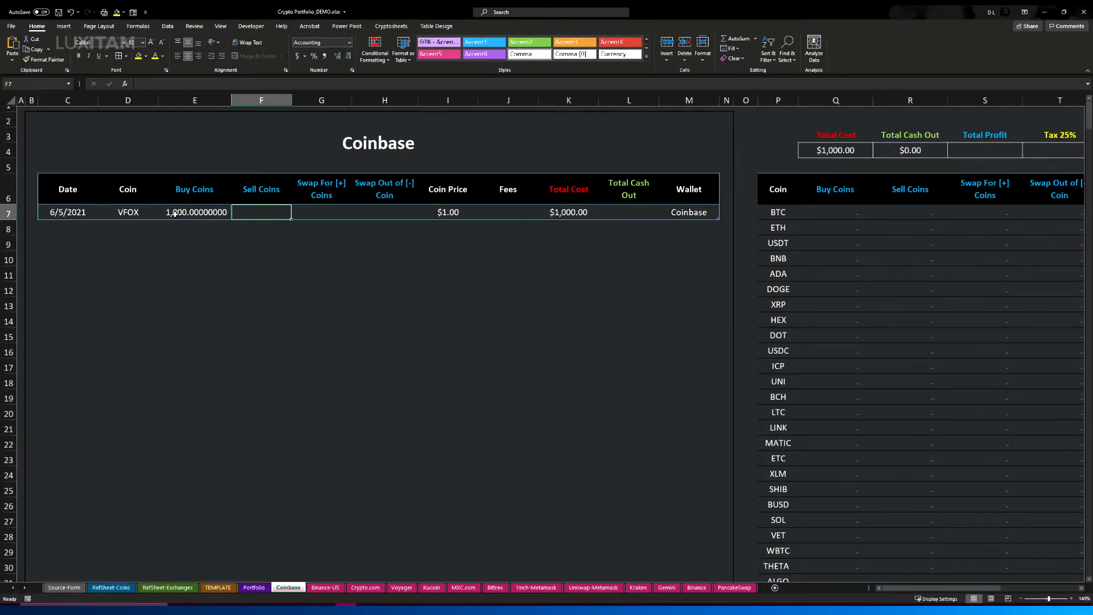
# Review the VFOX transaction in row 7 of the Coinbase sheet, including its Coin Price, Fees and Total Cost cells
pyautogui.moveTo(96, 214); pyautogui.dragTo(673, 215)
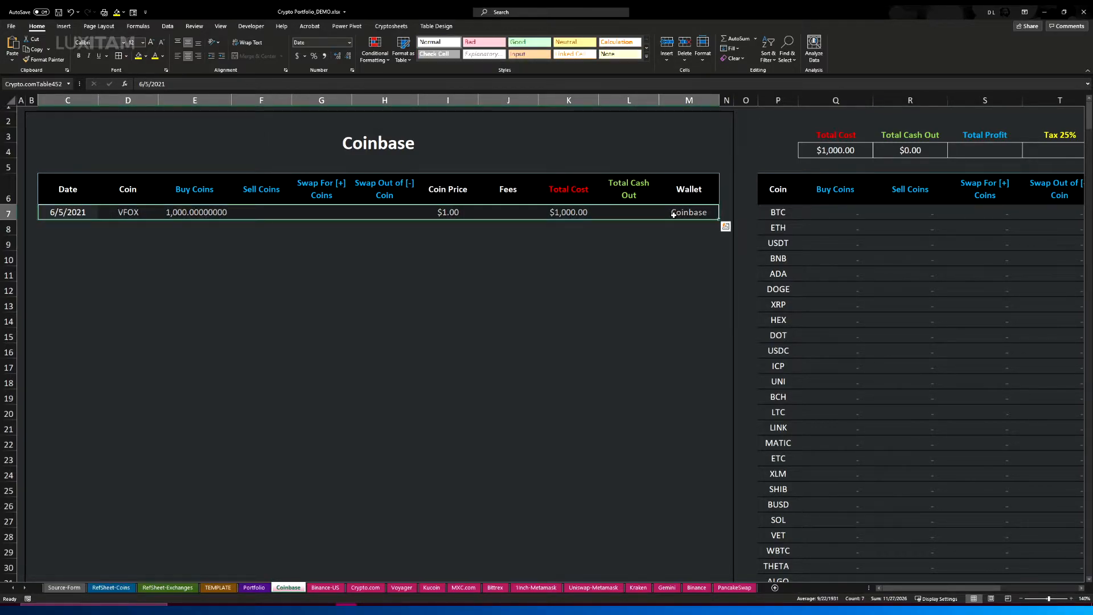
pyautogui.click(447, 215)
pyautogui.click(505, 211)
pyautogui.click(568, 213)
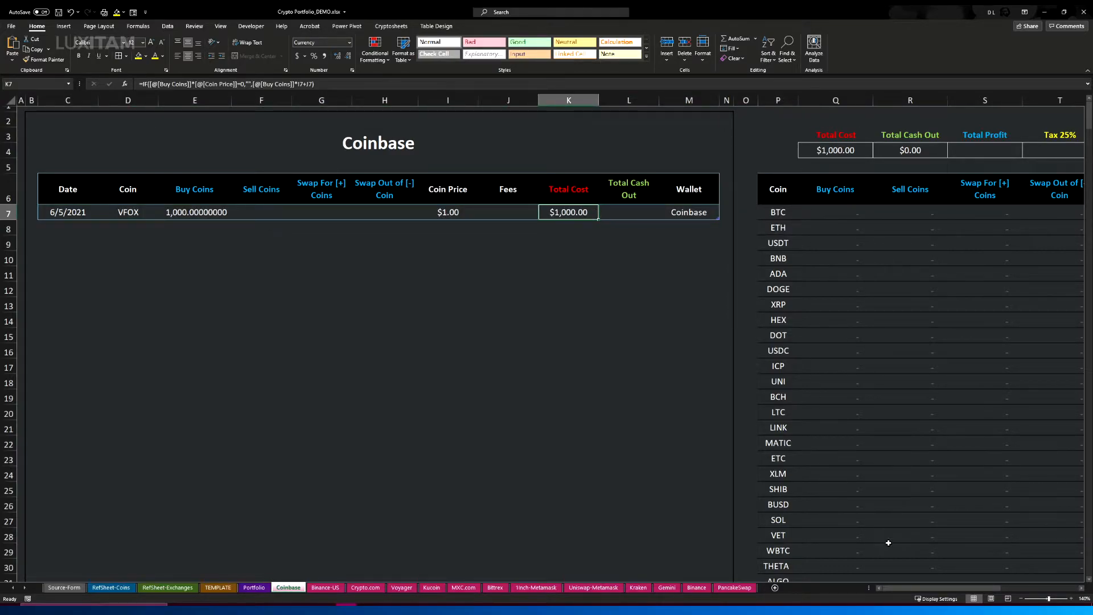
# Check the Total Cost summary formula in cell Q4 and the coin summary table of the Coinbase sheet
pyautogui.moveTo(941, 588); pyautogui.dragTo(970, 588)
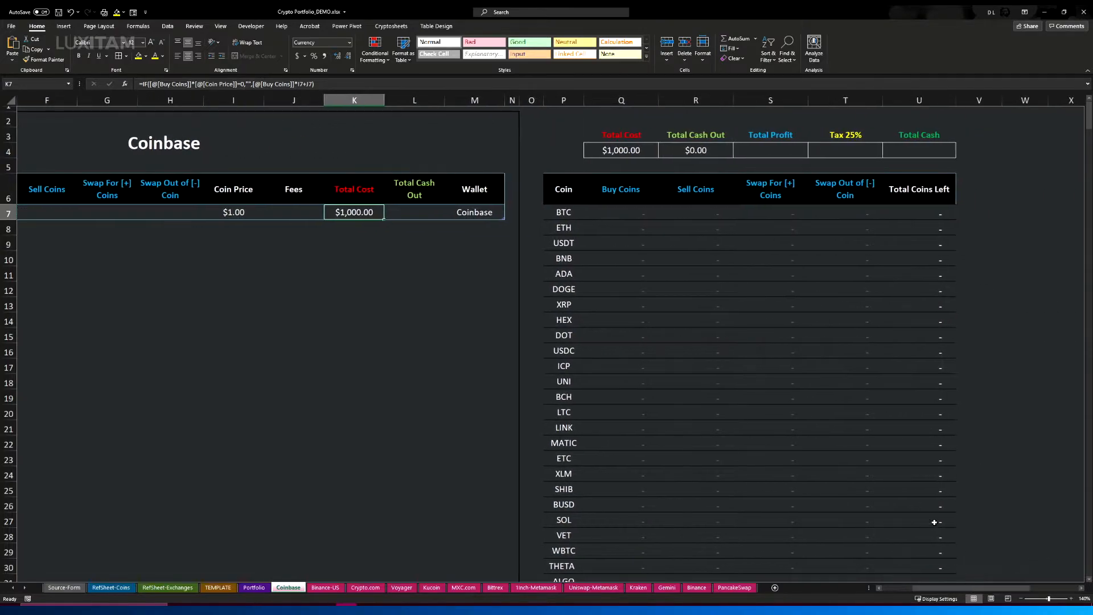
pyautogui.click(615, 152)
pyautogui.click(201, 240)
pyautogui.moveTo(202, 240); pyautogui.dragTo(180, 480)
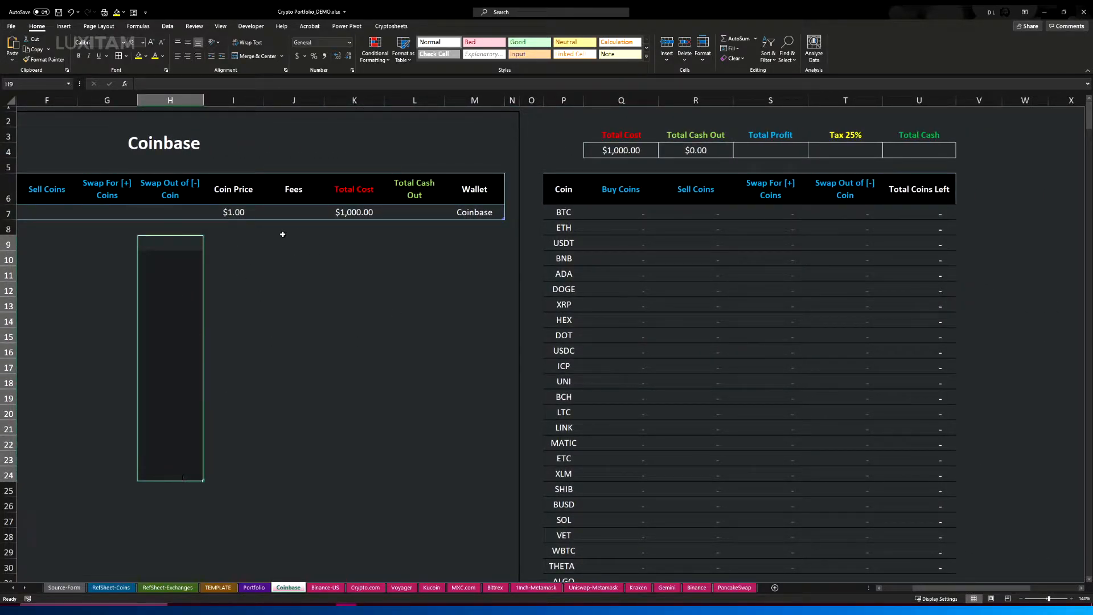
pyautogui.click(188, 133)
pyautogui.click(609, 149)
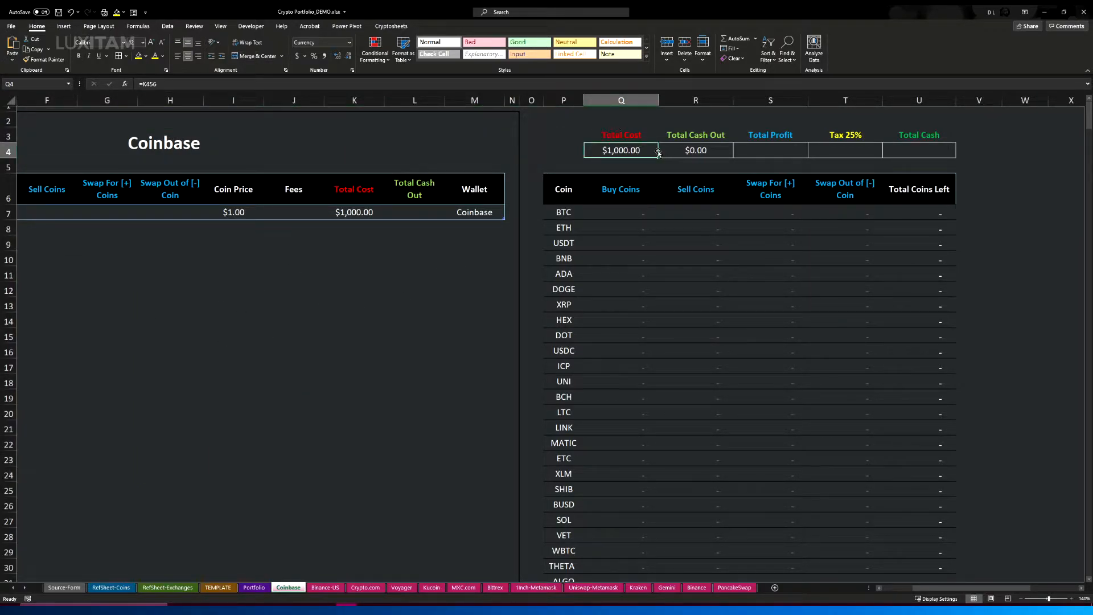
# Compare the Coinbase sheet with the Binance-US, Portfolio and RefSheet-Exchanges sheets
pyautogui.click(325, 587)
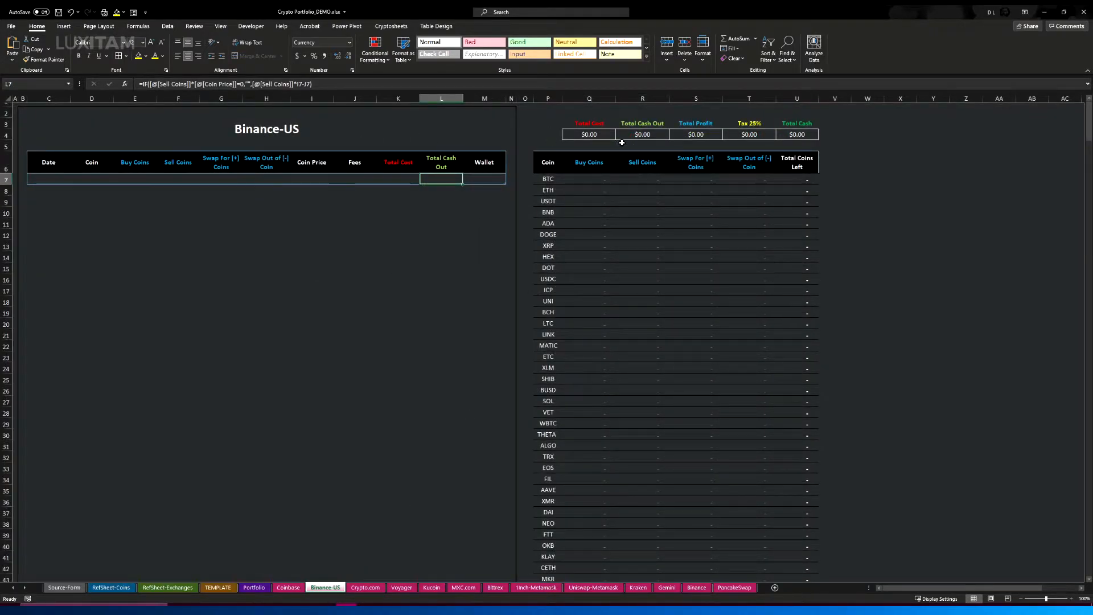
pyautogui.click(264, 586)
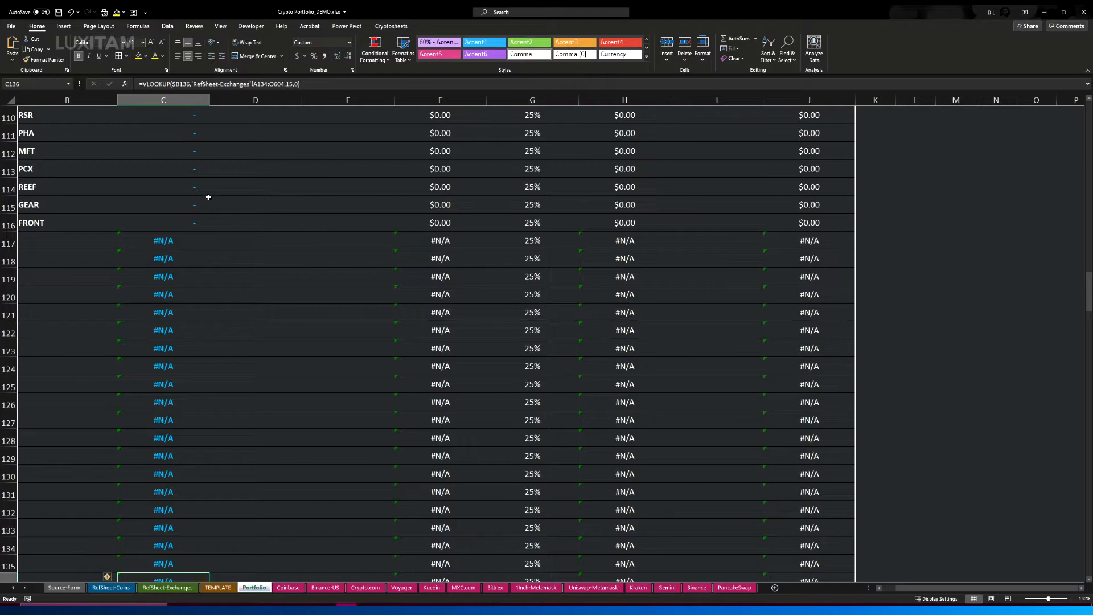
pyautogui.click(181, 587)
pyautogui.click(284, 589)
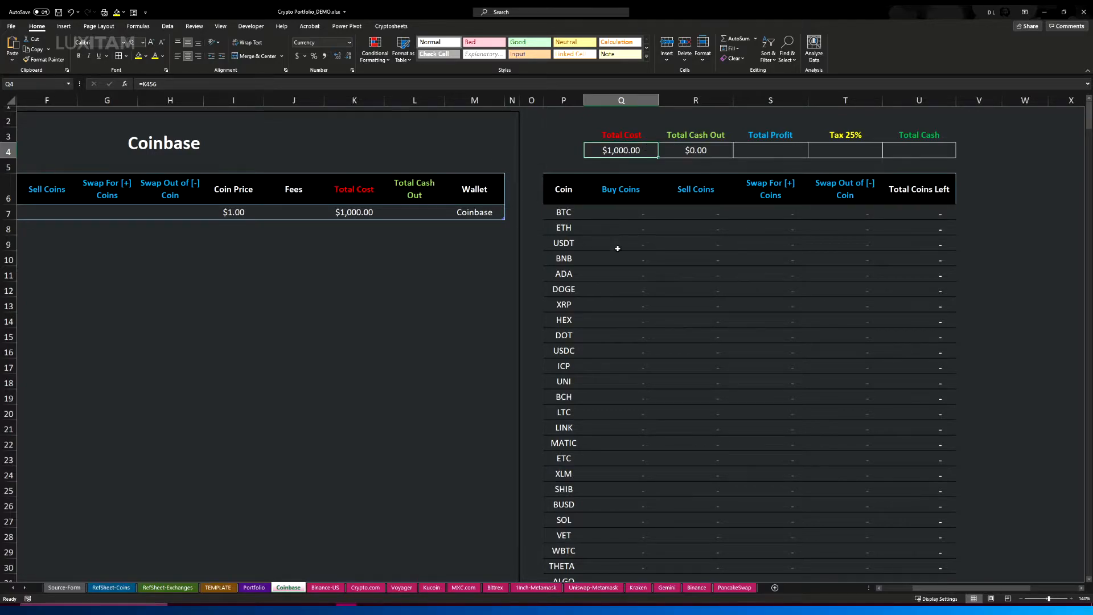
pyautogui.click(168, 587)
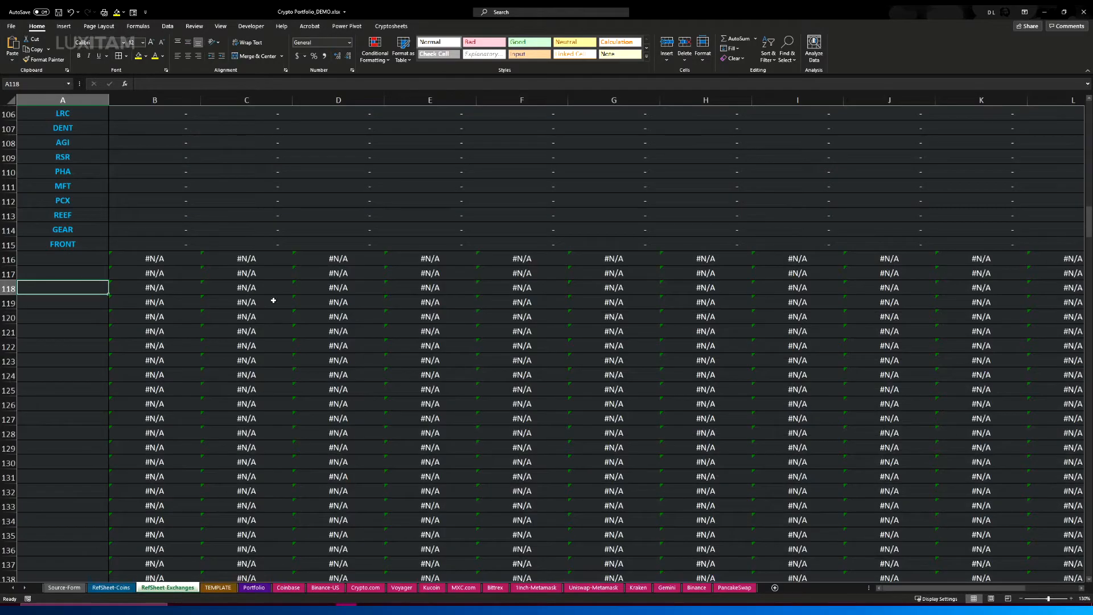
# Inspect the Cash Spent formula in cell C4 of the Portfolio sheet
pyautogui.click(254, 588)
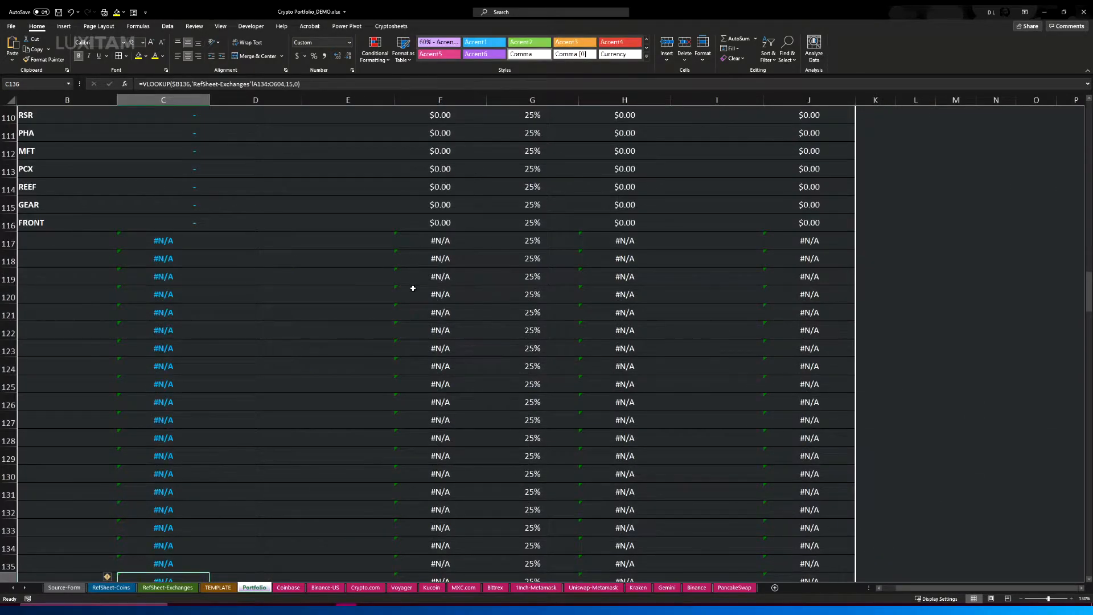
pyautogui.scroll(20, 373, 278)
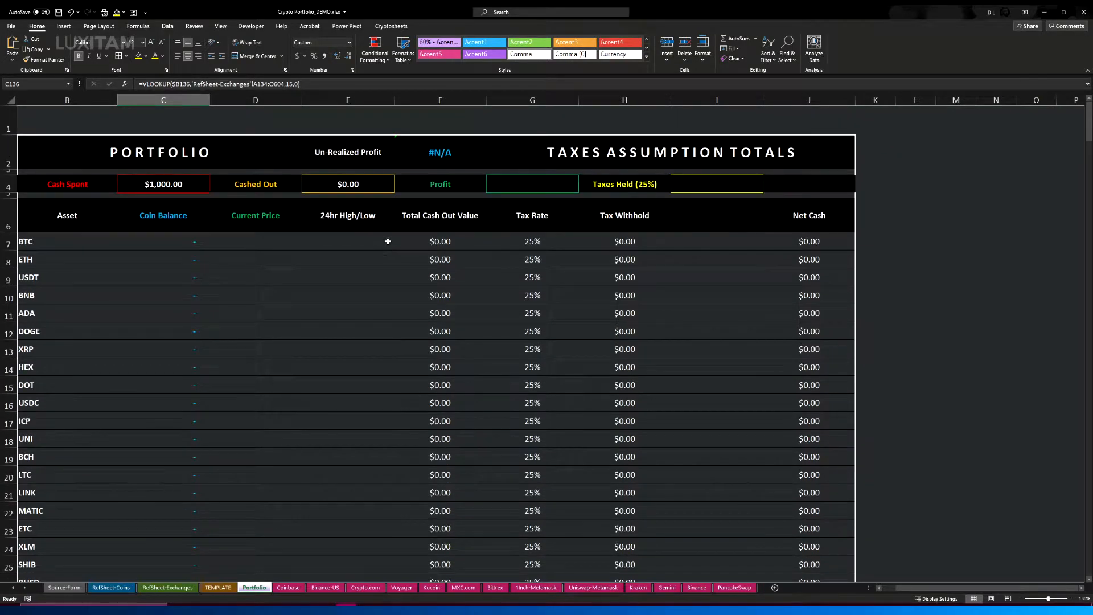
pyautogui.click(176, 183)
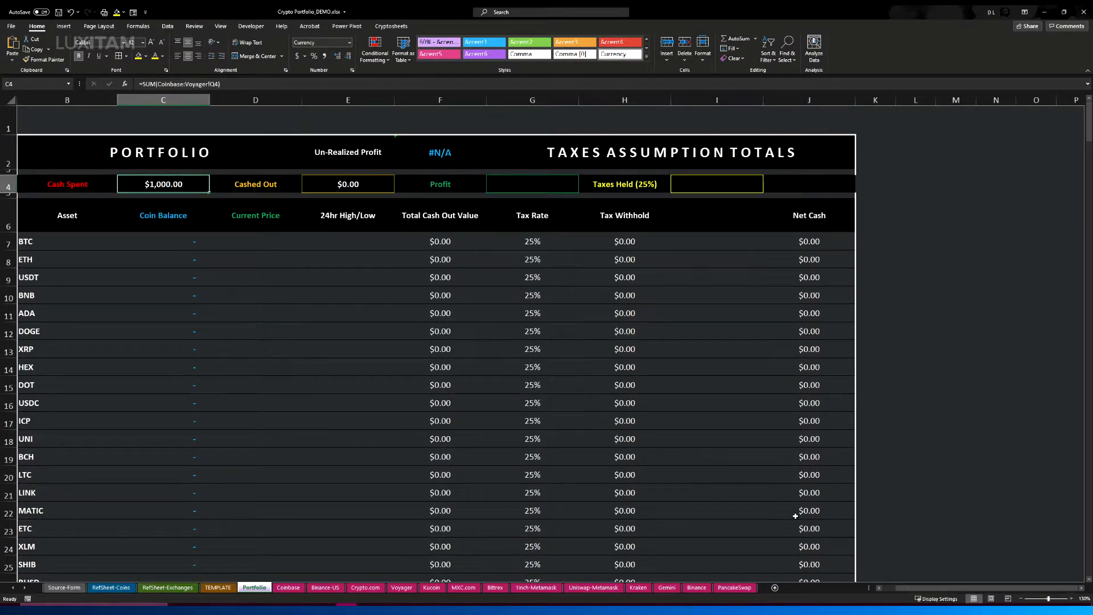
pyautogui.moveTo(926, 589); pyautogui.dragTo(923, 589)
# Examine the coin summary in column P of the Coinbase sheet down to its last entry, FRONT
pyautogui.click(288, 587)
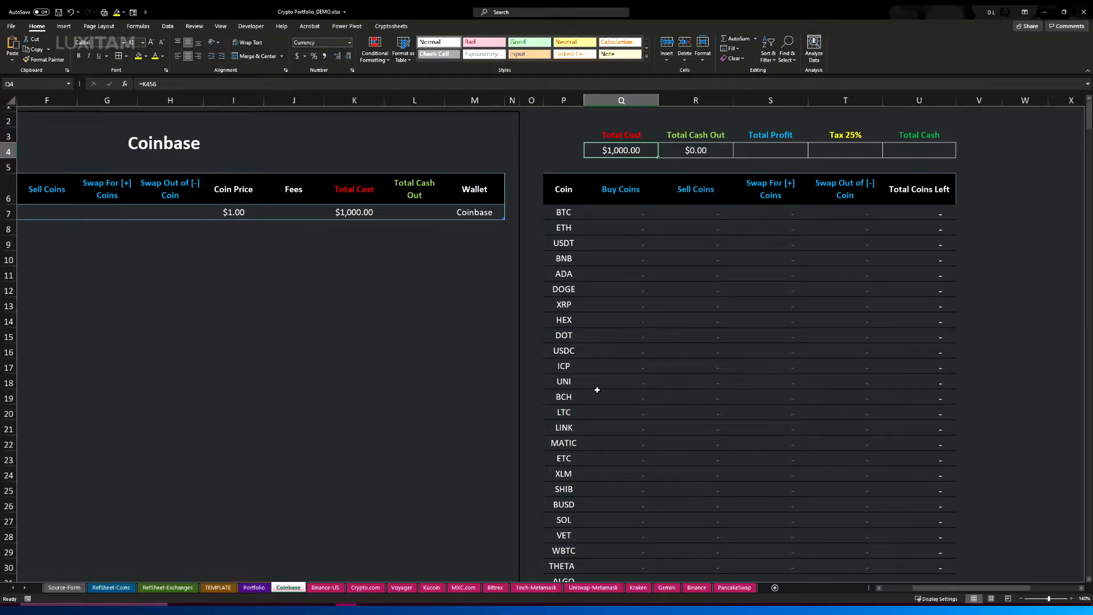
pyautogui.scroll(-20, 597, 390)
pyautogui.scroll(-4, 625, 288)
pyautogui.scroll(3, 617, 303)
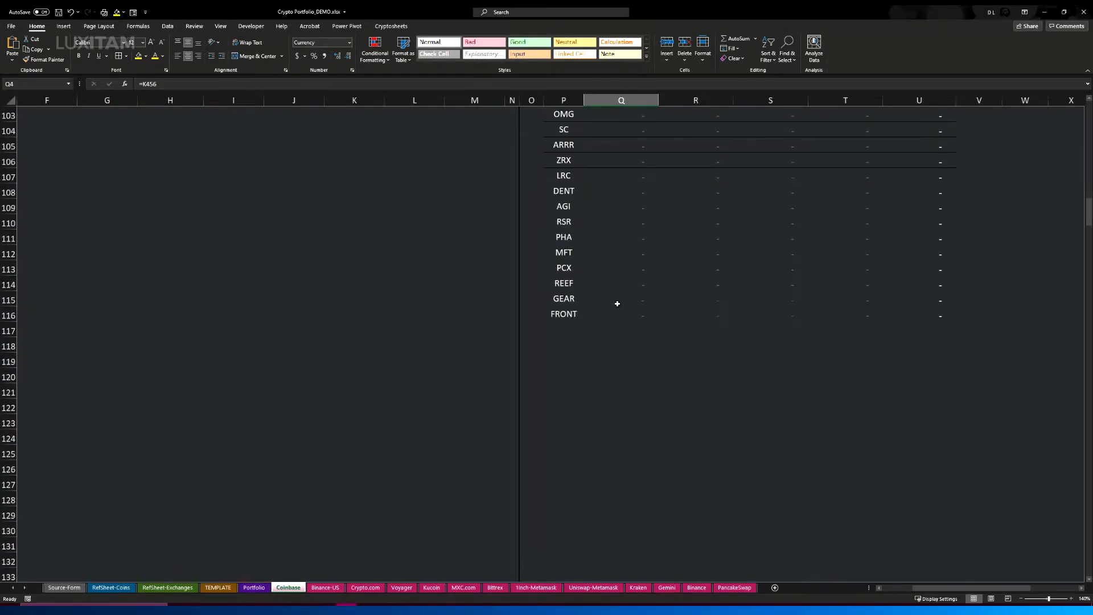
# Add the coin VFOX below FRONT in cell E114 of the RefSheet-Coins sheet
pyautogui.click(113, 587)
pyautogui.scroll(-20, 154, 382)
pyautogui.scroll(-6, 171, 394)
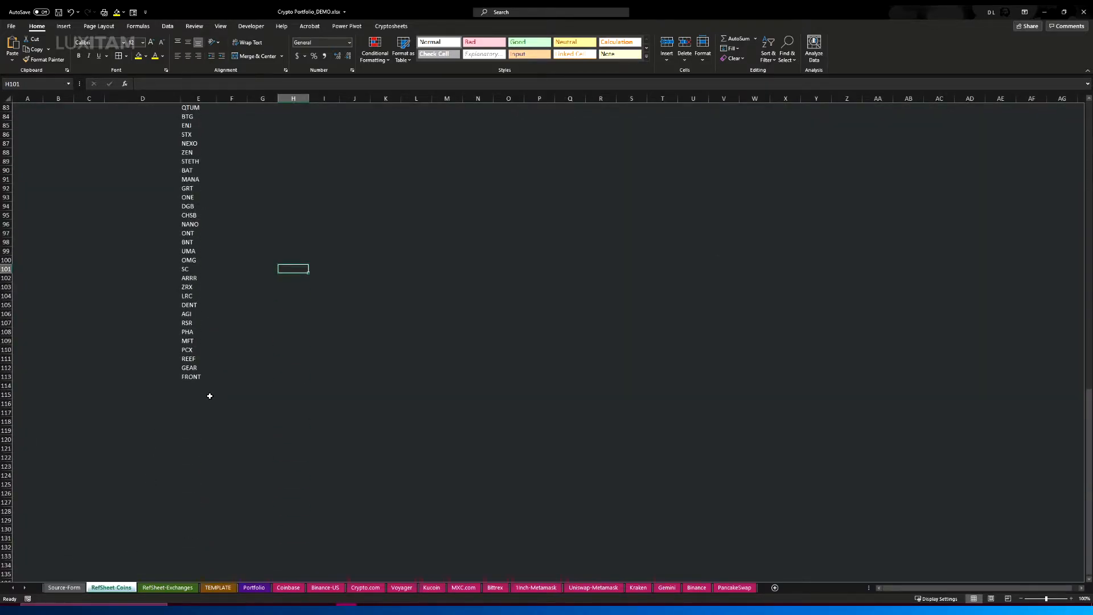
pyautogui.click(193, 387)
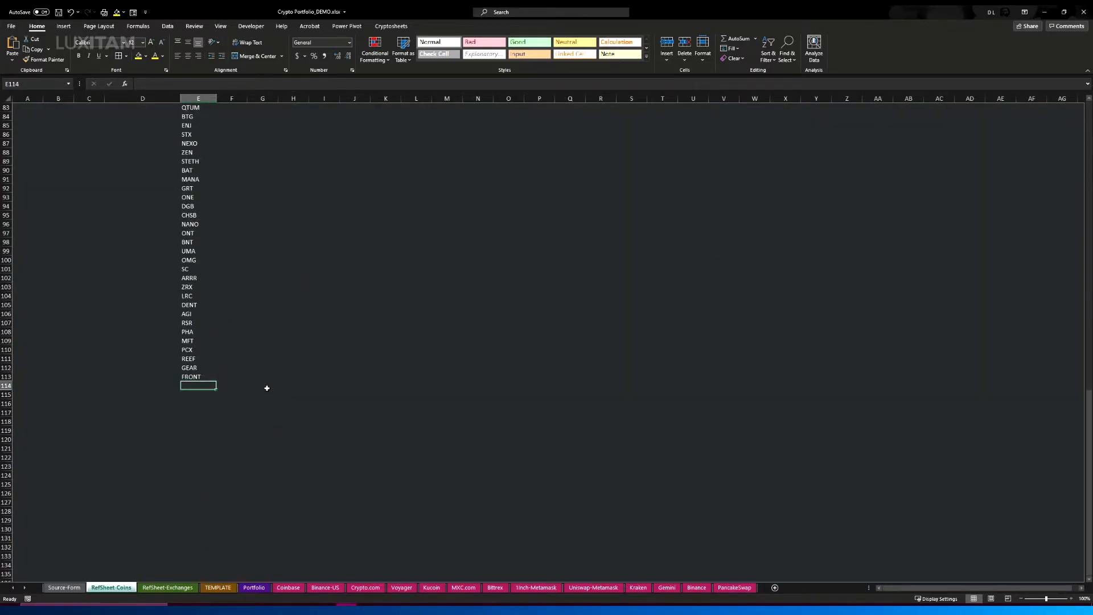
pyautogui.write('VFOX')
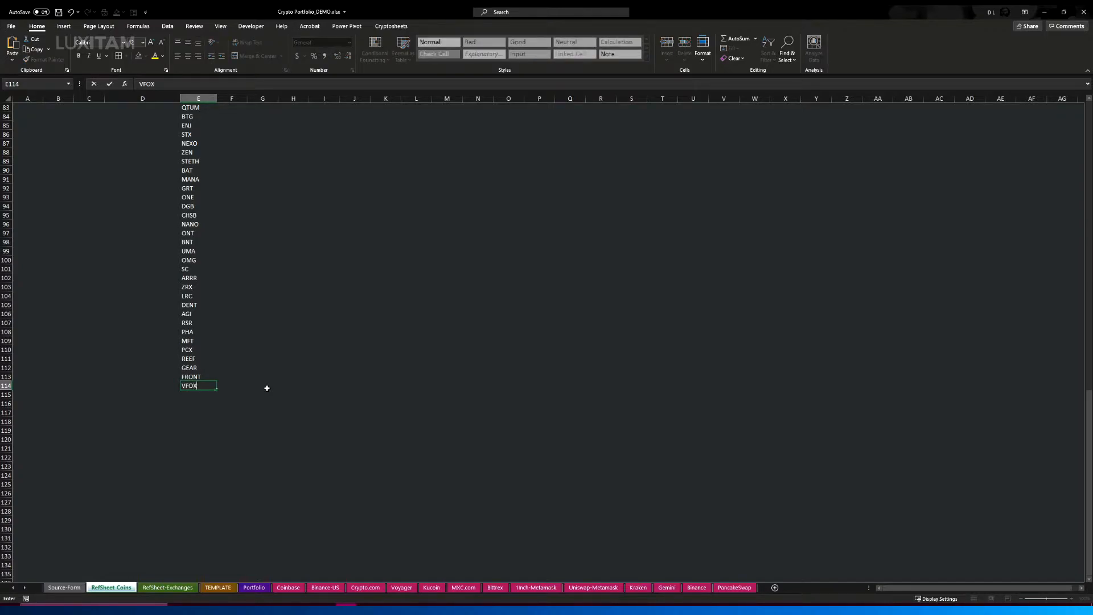
pyautogui.click(262, 394)
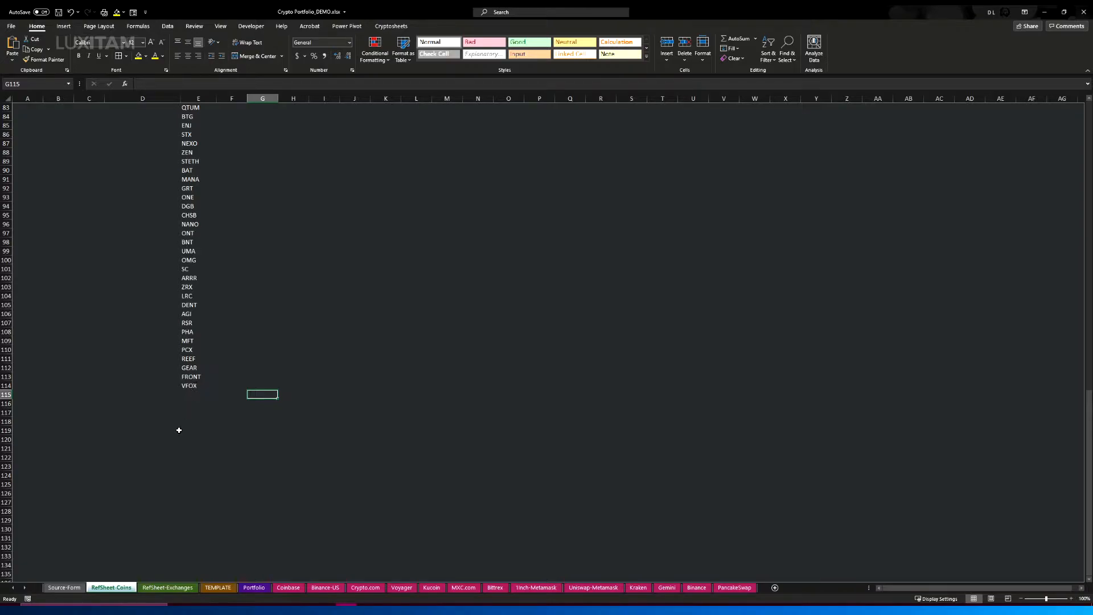
# Group the exchange sheets from Coinbase through PancakeSwap and enter the coin VFOX below FRONT in cell P117
pyautogui.click(289, 587)
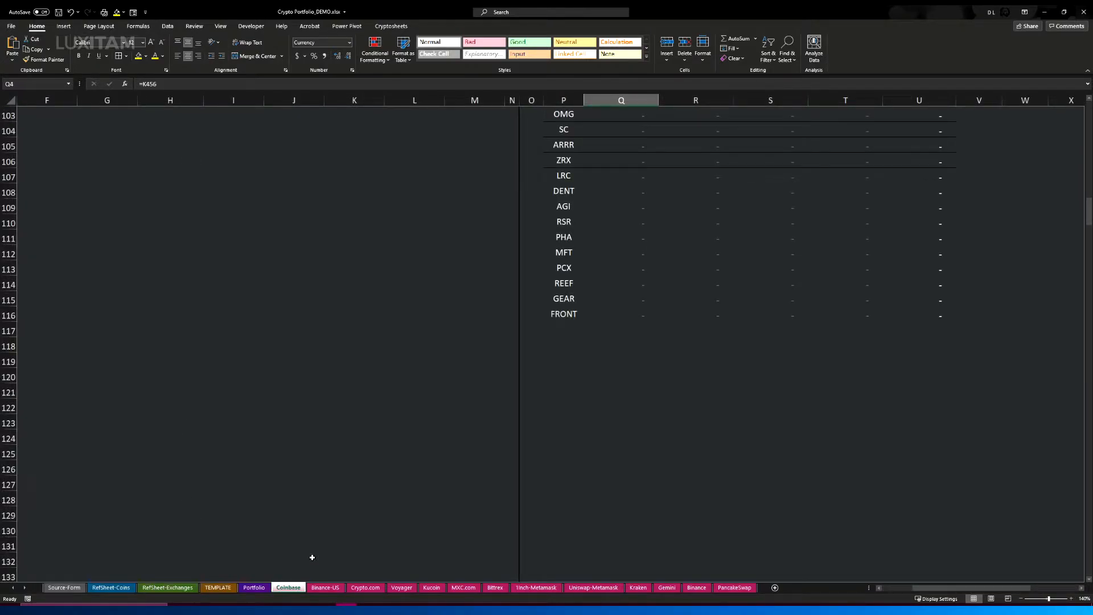
pyautogui.click(564, 329)
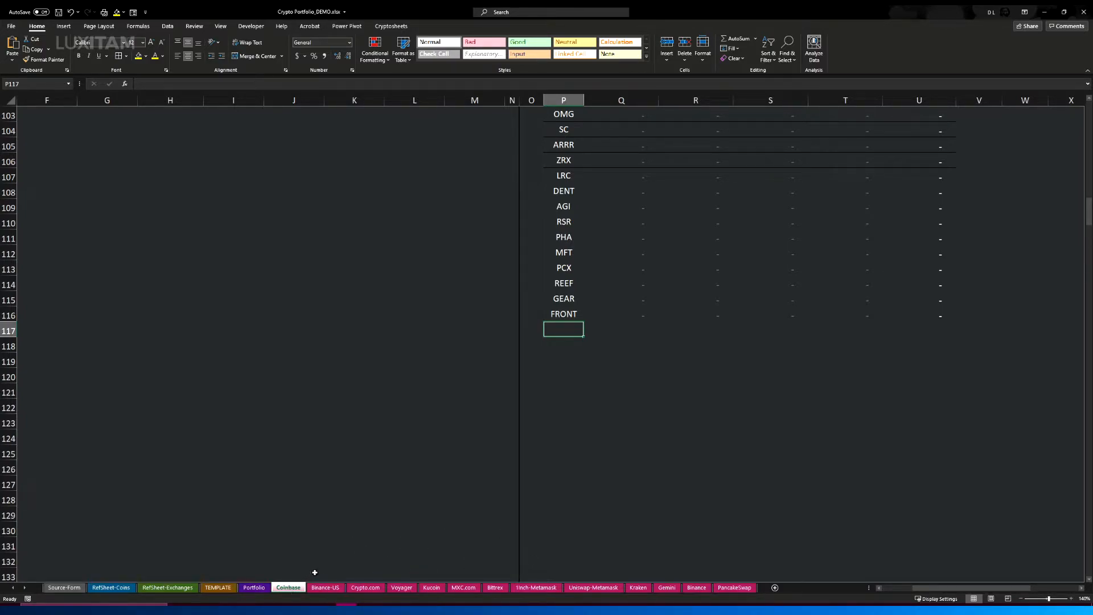
pyautogui.keyDown('shift'); pyautogui.click(729, 590); pyautogui.keyUp('shift')
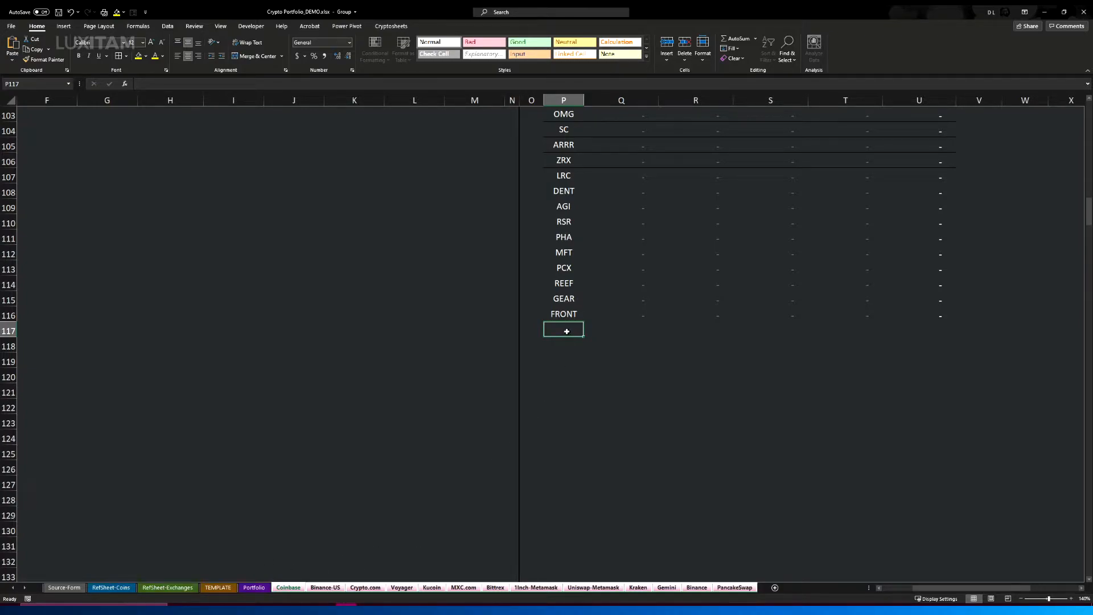
pyautogui.write('VFOX')
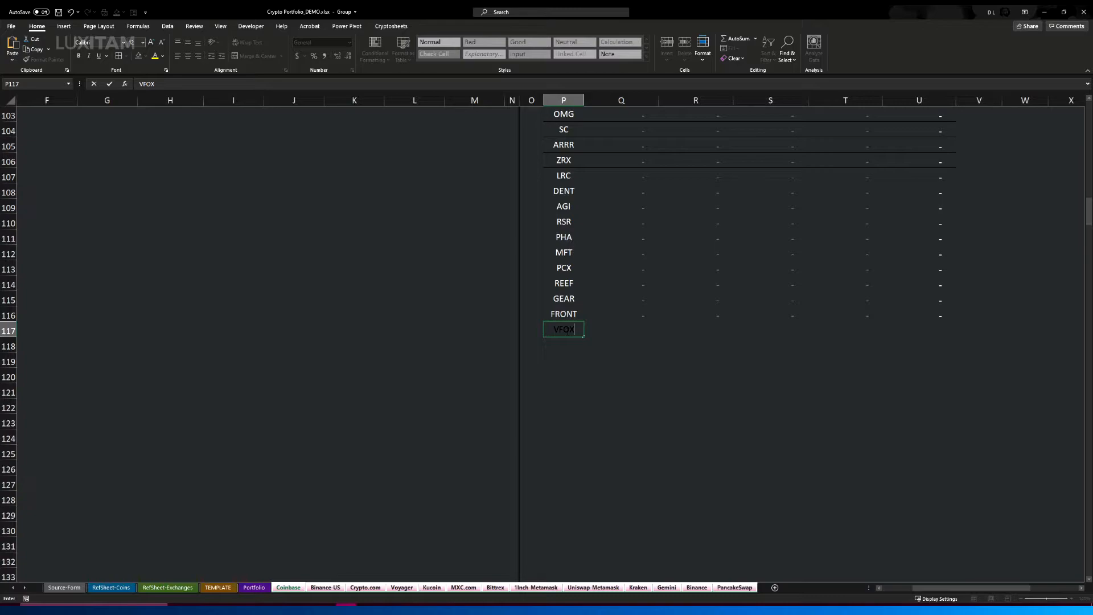
pyautogui.click(586, 377)
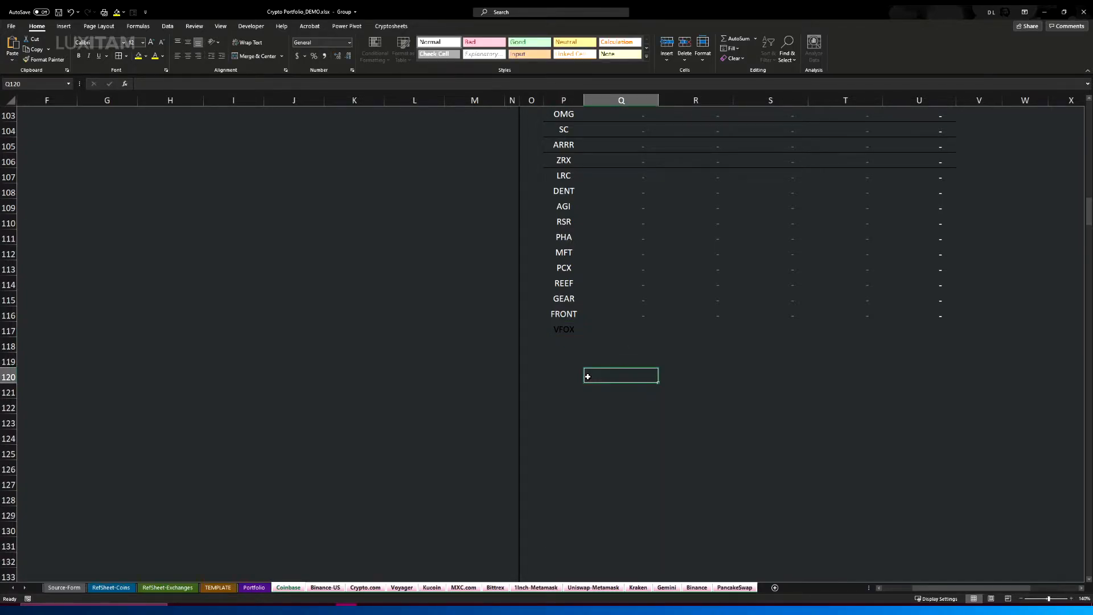
# Change the font color of VFOX in cell P117 to white on the grouped exchange sheets
pyautogui.click(568, 329)
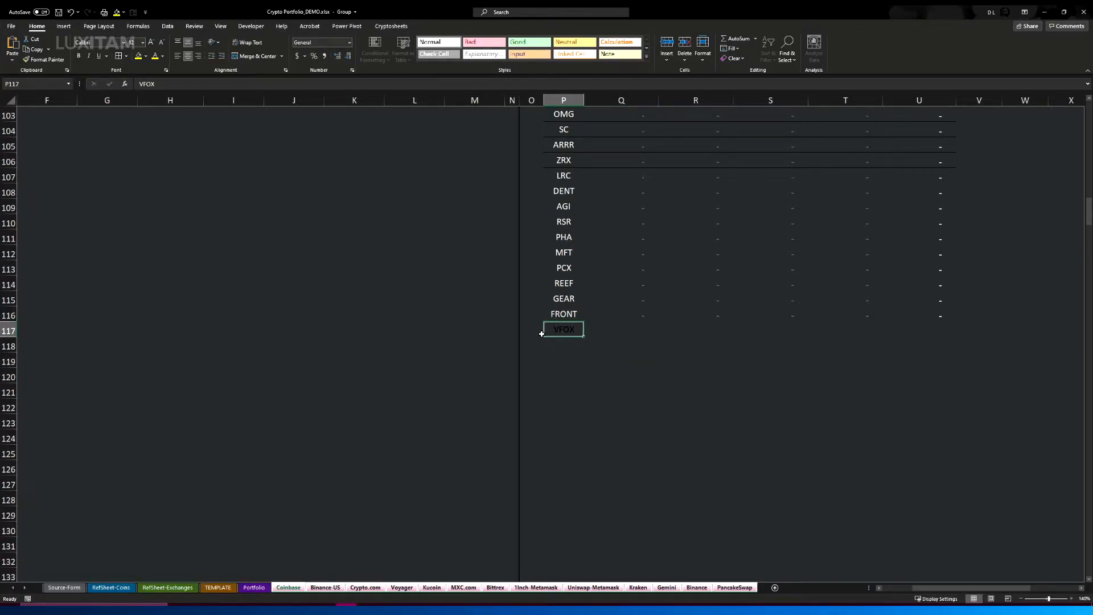
pyautogui.click(163, 56)
pyautogui.click(156, 90)
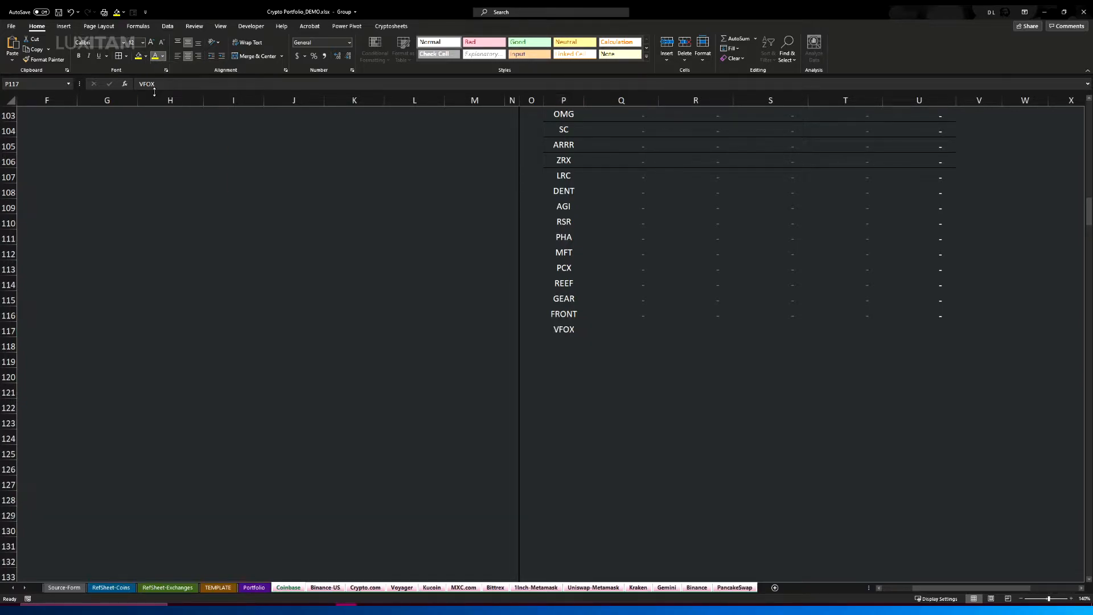
# Fill the formulas in Q116:U116 down to the VFOX row 117 on the grouped sheets and ungroup them
pyautogui.click(634, 314)
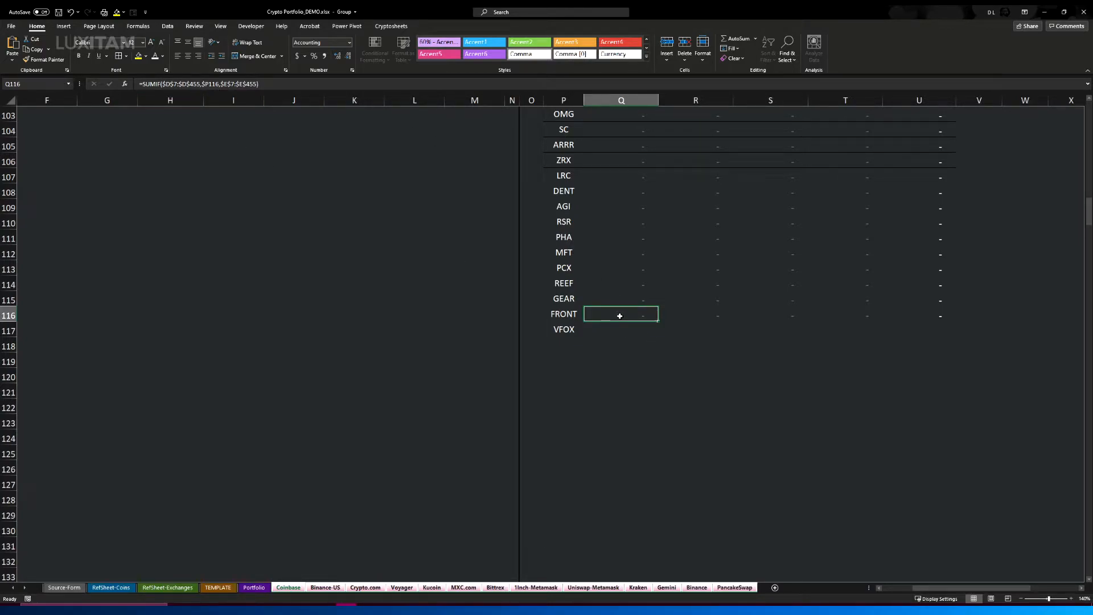
pyautogui.moveTo(639, 315); pyautogui.dragTo(946, 317)
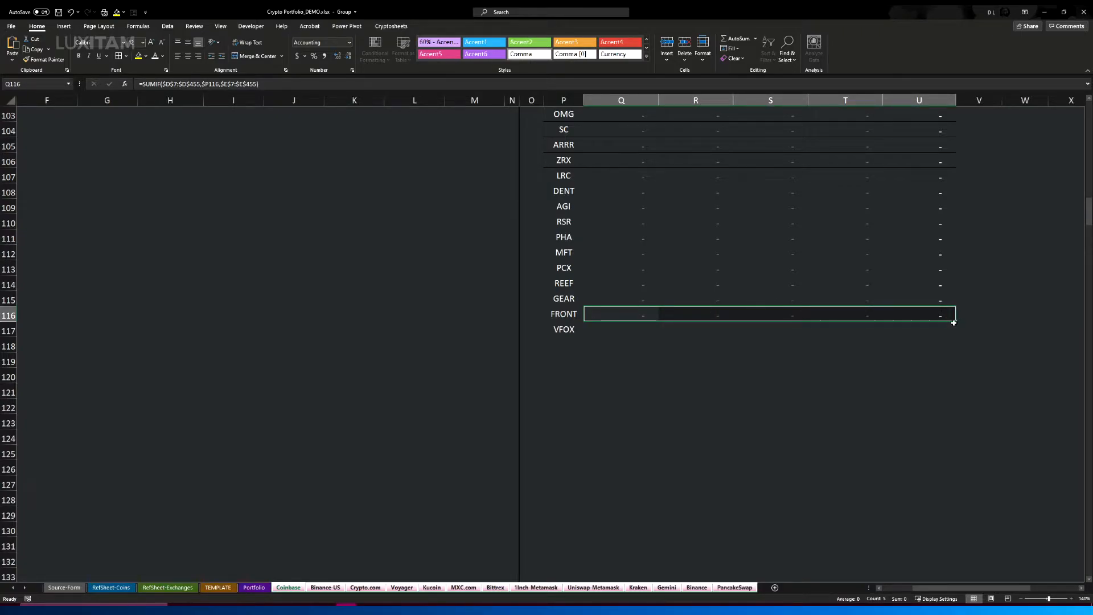
pyautogui.moveTo(956, 321); pyautogui.dragTo(959, 336)
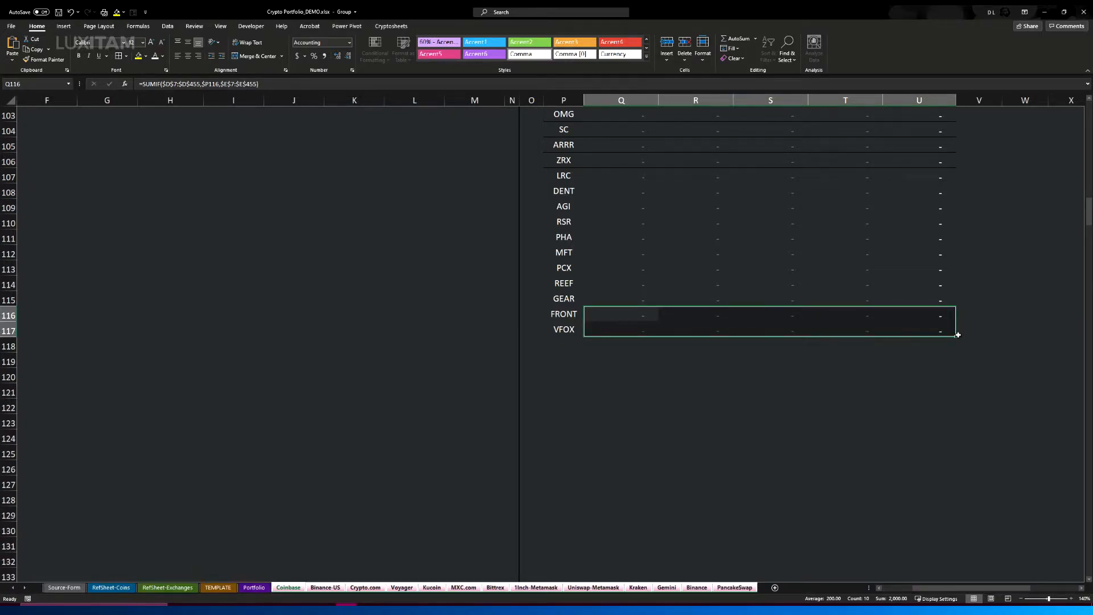
pyautogui.click(751, 376)
pyautogui.click(606, 329)
pyautogui.moveTo(606, 329); pyautogui.dragTo(927, 307)
pyautogui.moveTo(610, 332); pyautogui.dragTo(946, 331)
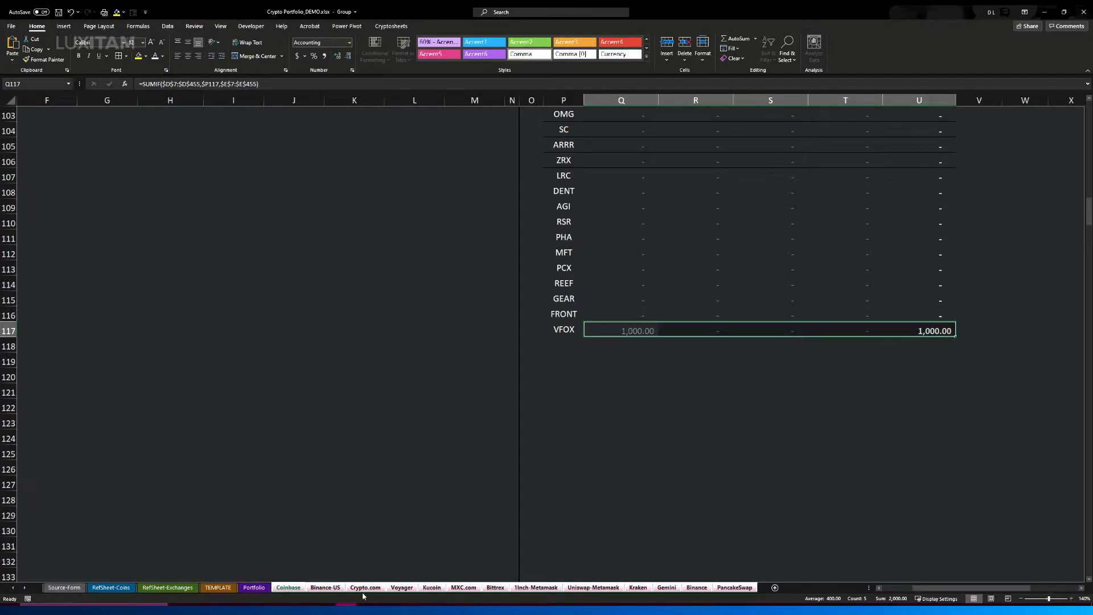
pyautogui.click(255, 589)
pyautogui.click(288, 588)
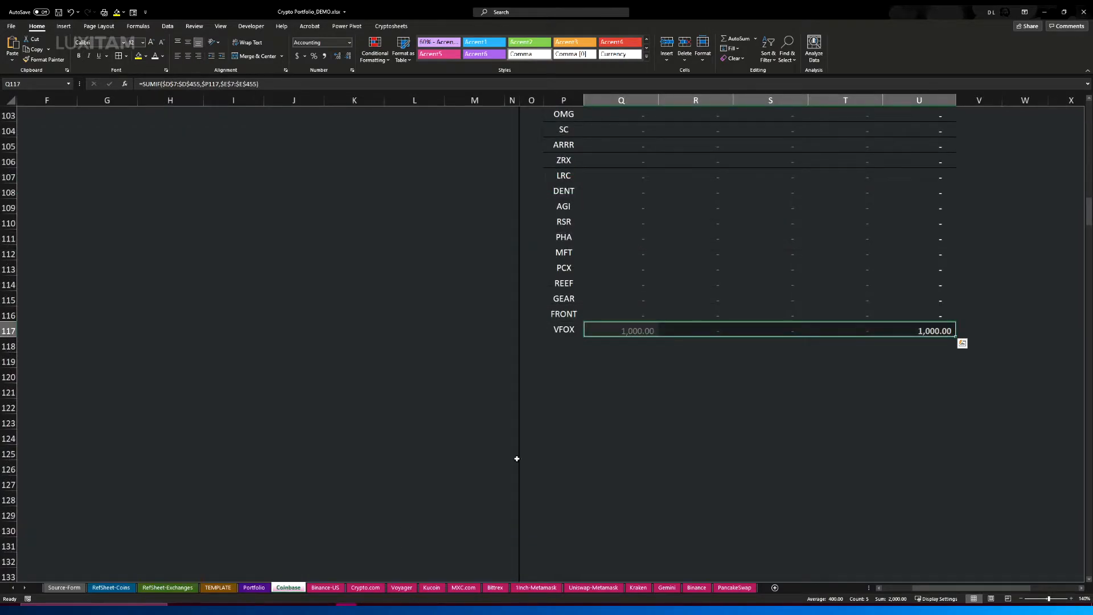
# Inspect the VFOX Buy Coins formula in cell Q117 and the transaction table at the start of the Coinbase sheet
pyautogui.click(615, 328)
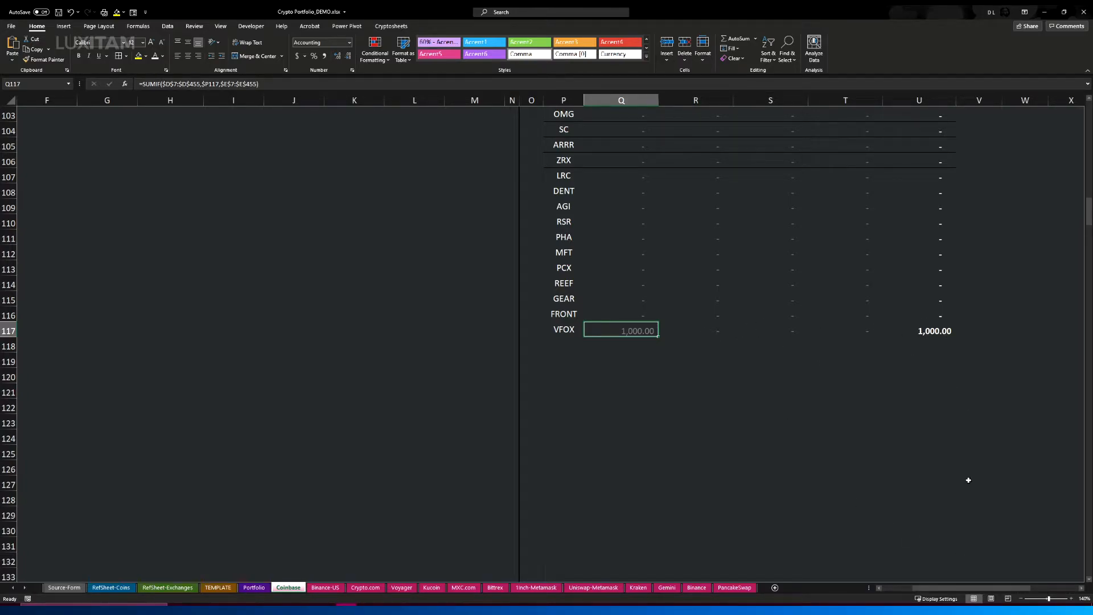
pyautogui.scroll(20, 895, 449)
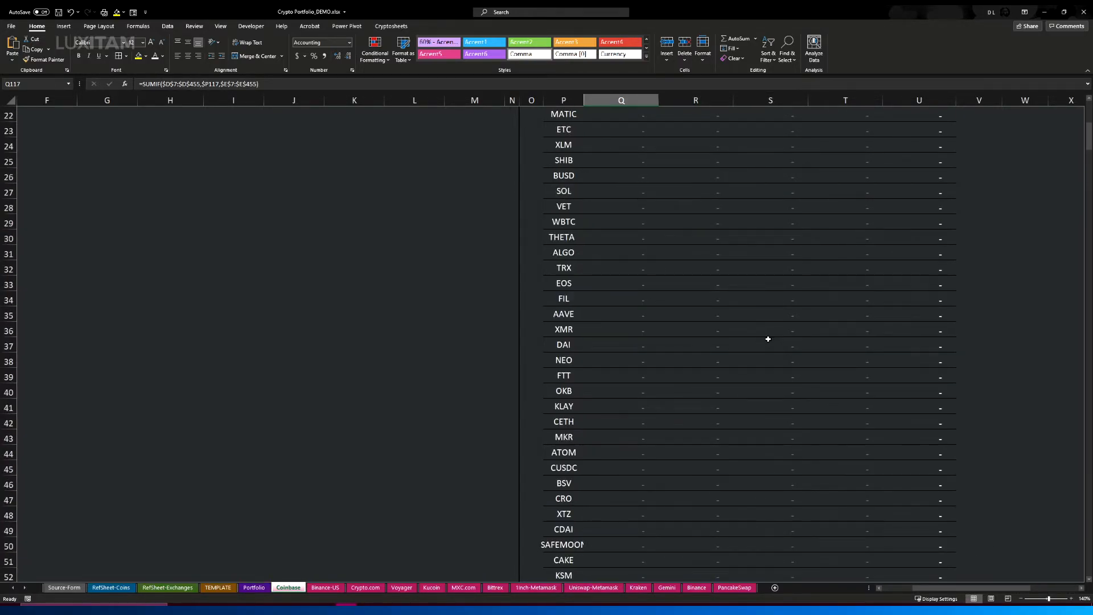
pyautogui.scroll(7, 764, 339)
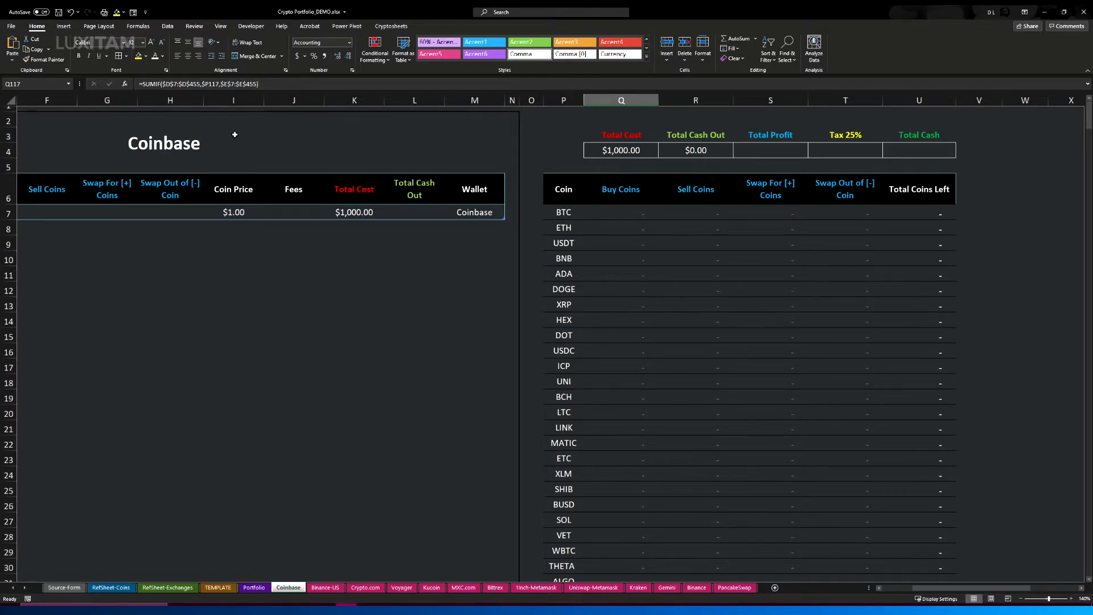
pyautogui.moveTo(111, 216); pyautogui.dragTo(339, 296)
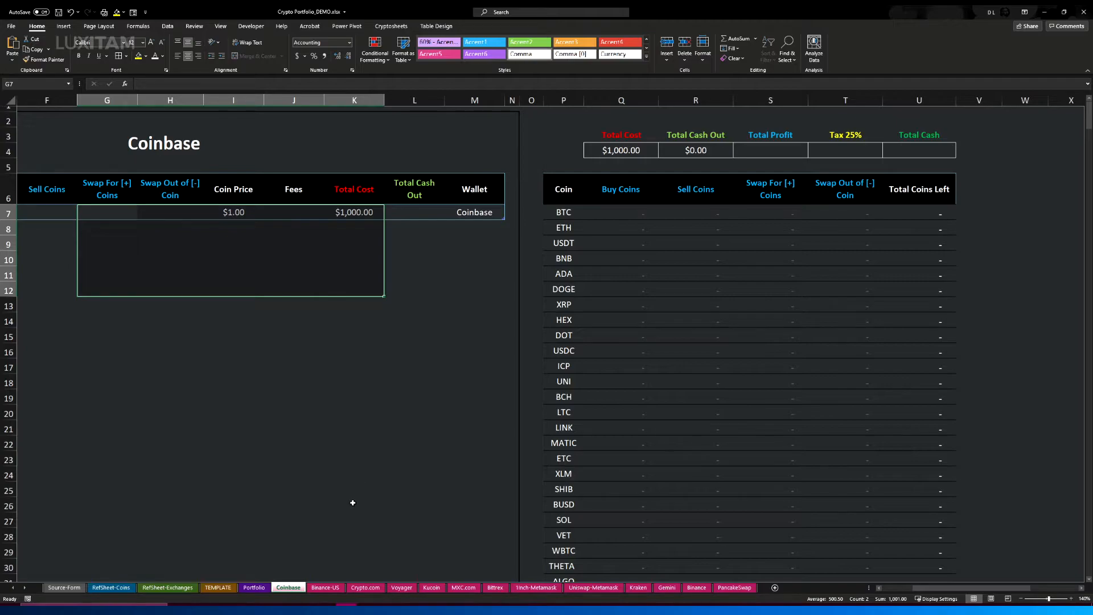
# Examine the VFOX summary row 117 and the transaction table on the Binance-US sheet
pyautogui.click(325, 588)
pyautogui.scroll(-17, 546, 398)
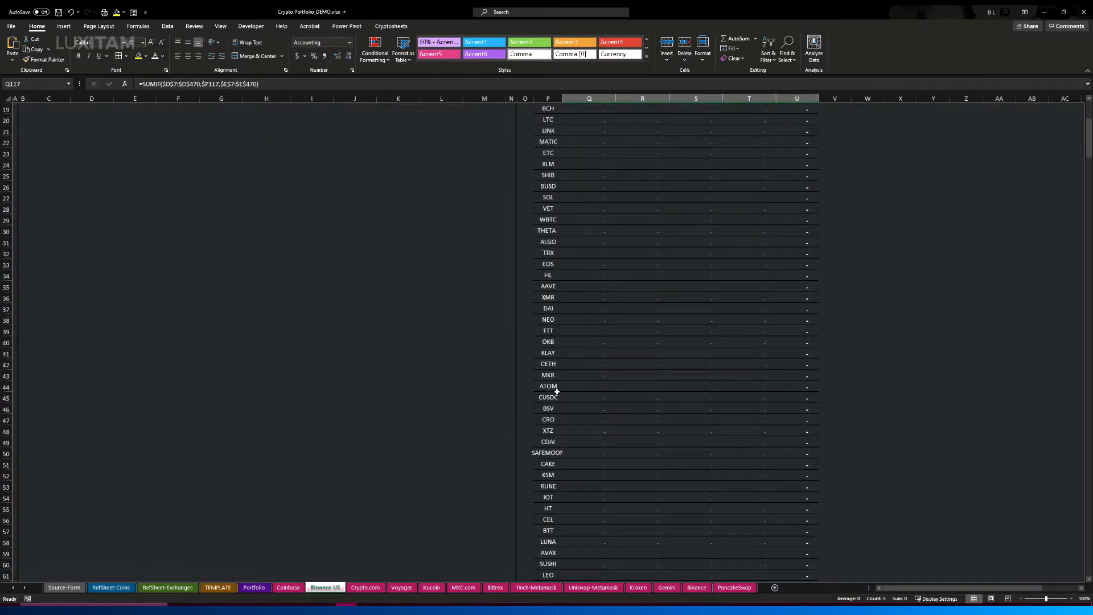
pyautogui.scroll(-15, 565, 410)
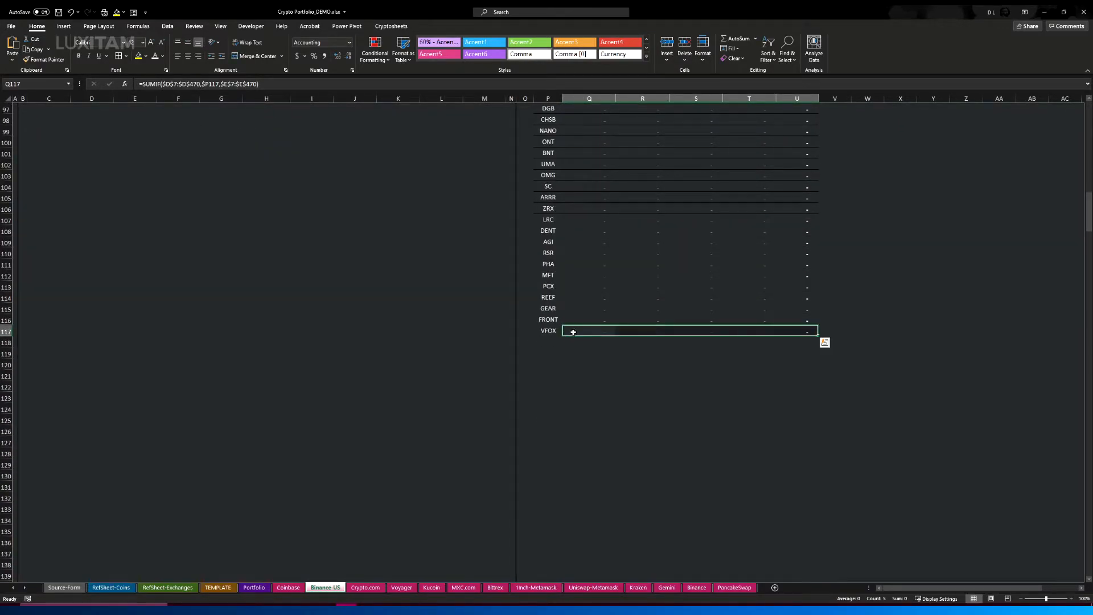
pyautogui.moveTo(576, 332); pyautogui.dragTo(822, 332)
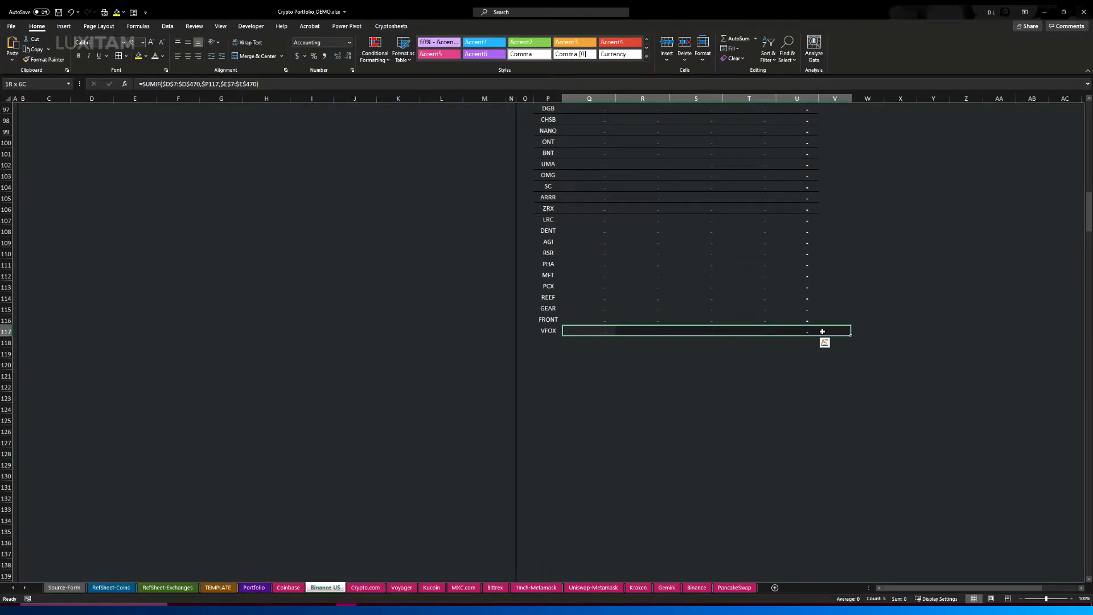
pyautogui.scroll(20, 456, 358)
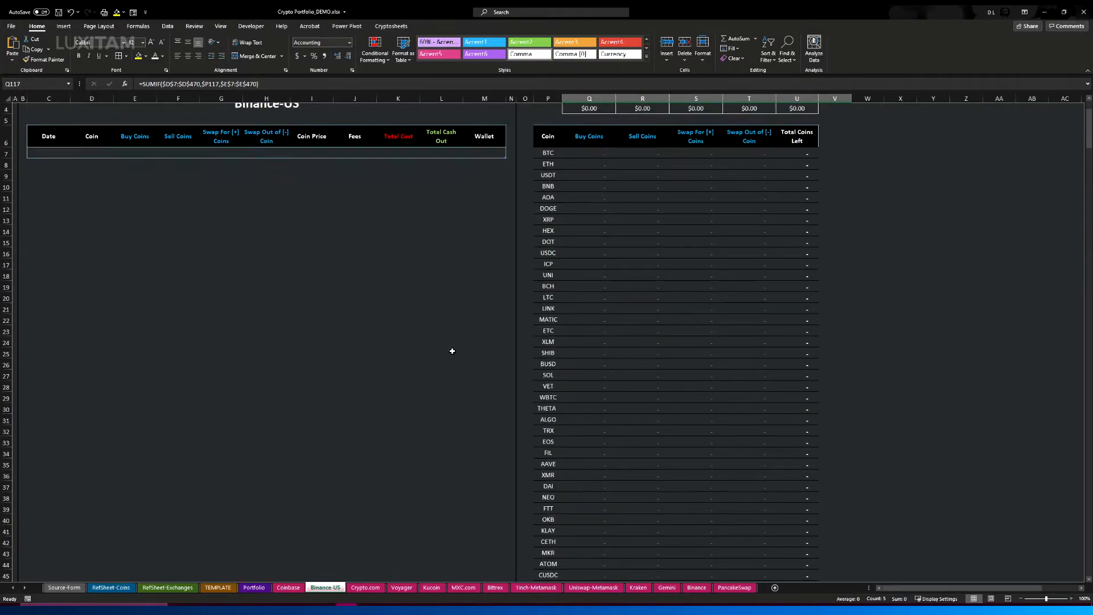
pyautogui.scroll(1, 399, 285)
pyautogui.moveTo(221, 178); pyautogui.dragTo(219, 292)
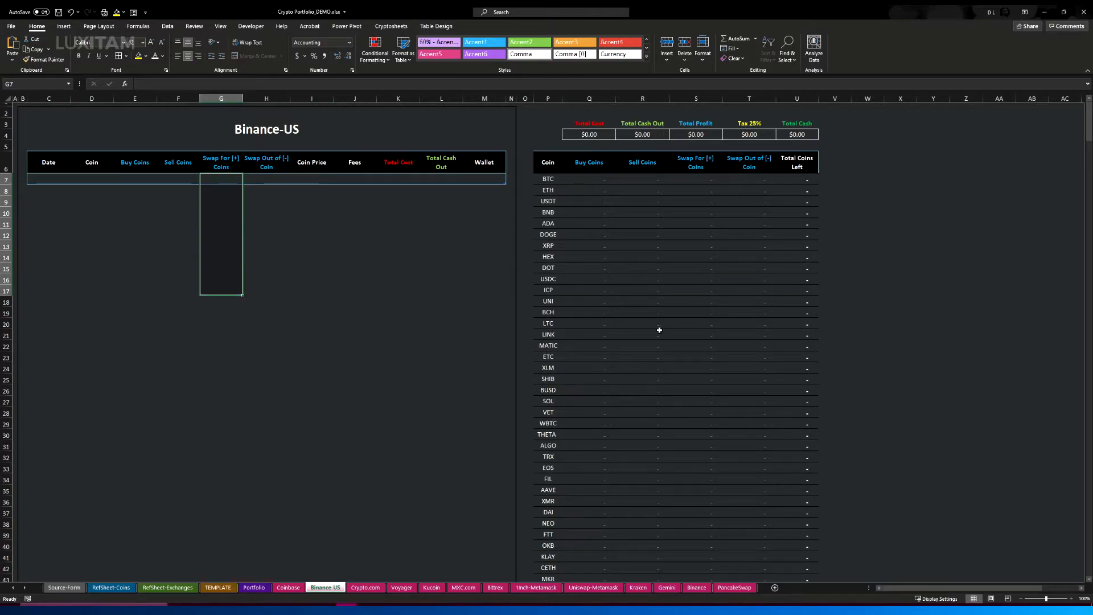
pyautogui.scroll(-20, 656, 331)
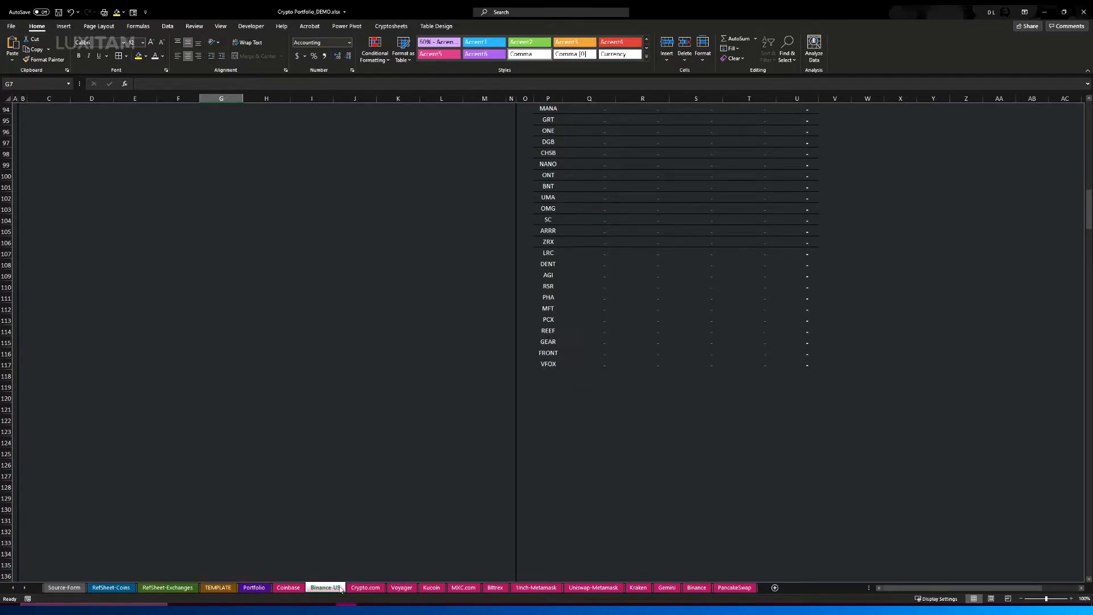
pyautogui.moveTo(545, 366); pyautogui.dragTo(797, 360)
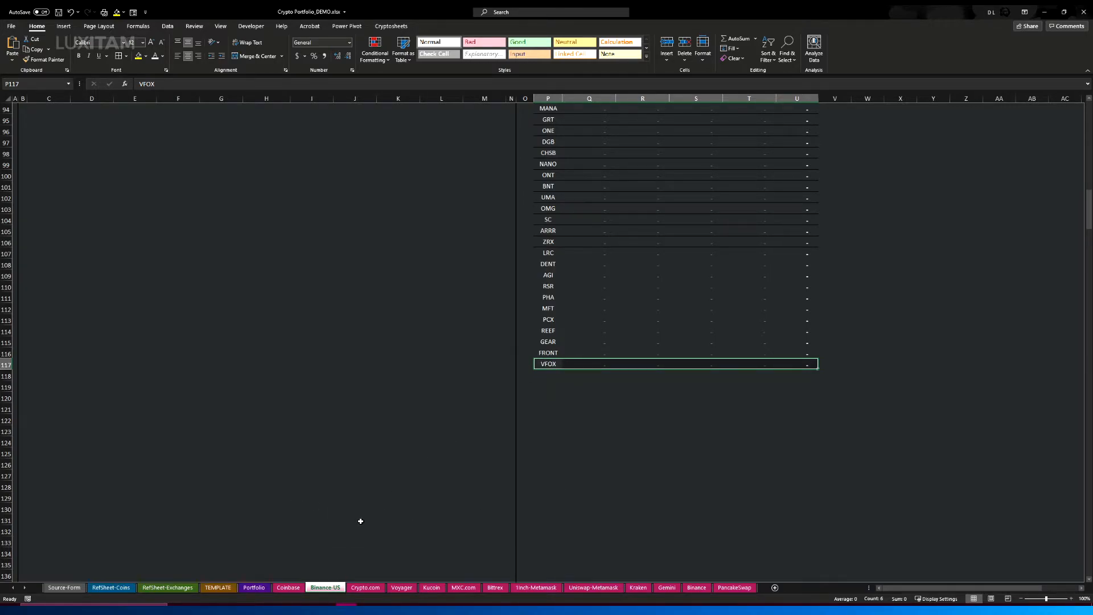
pyautogui.click(587, 465)
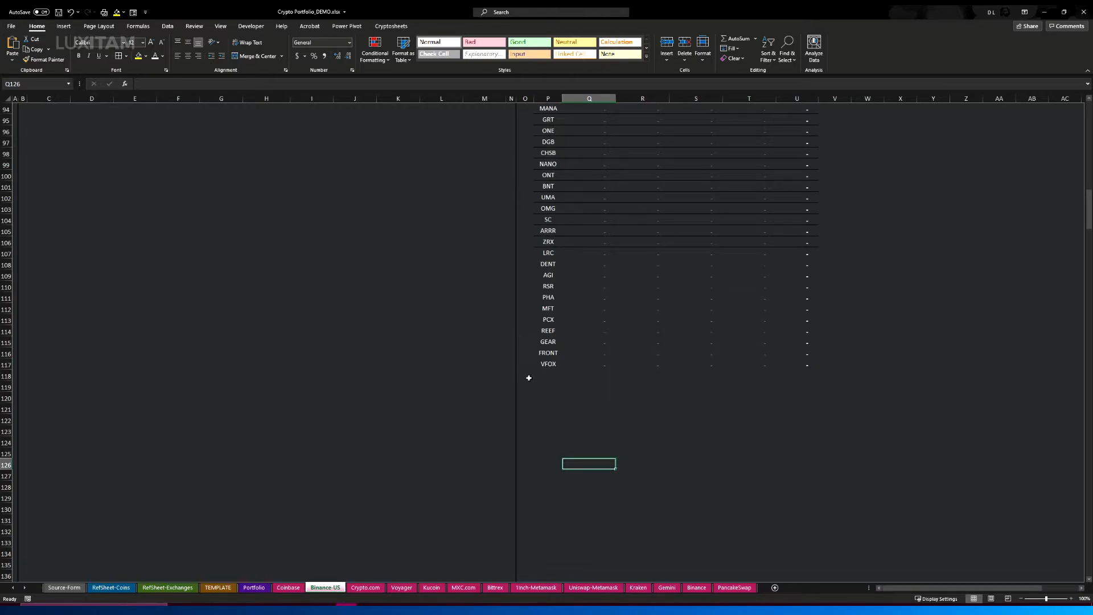
# Check the remaining exchange sheets for the VFOX summary row, examining row 117 on the Crypto.com and Gemini sheets
pyautogui.click(367, 587)
pyautogui.scroll(-20, 569, 538)
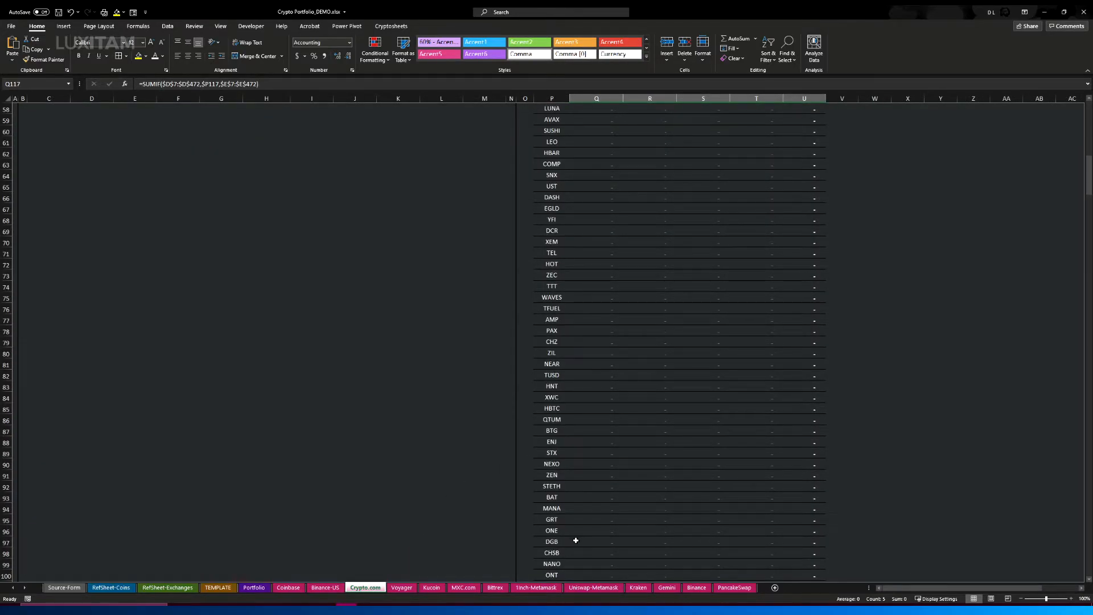
pyautogui.click(551, 497)
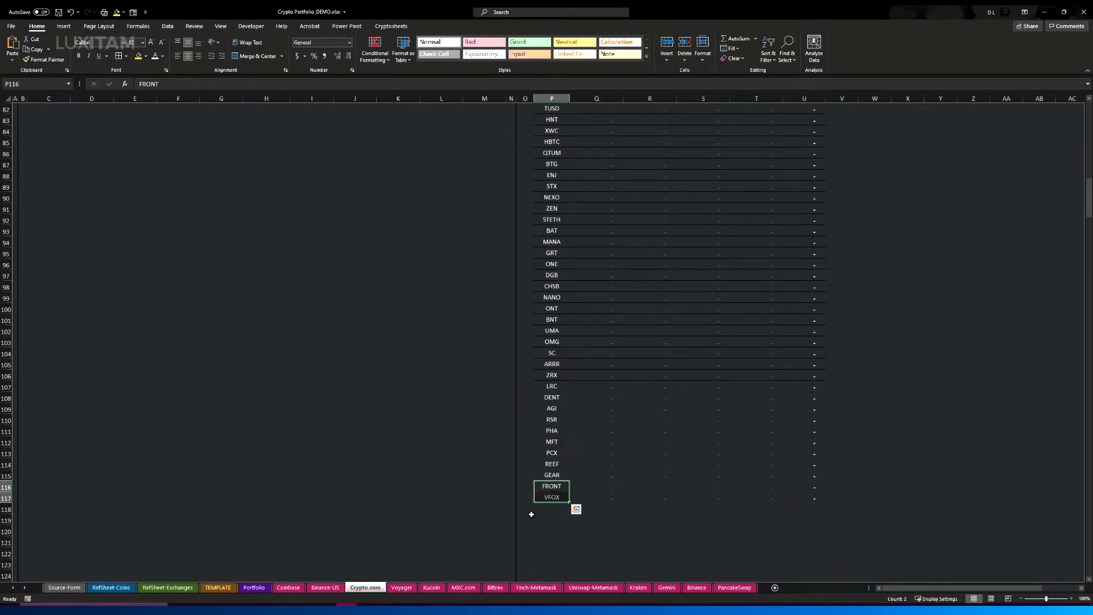
pyautogui.click(463, 587)
pyautogui.click(494, 587)
pyautogui.click(536, 588)
pyautogui.click(593, 588)
pyautogui.click(638, 588)
pyautogui.click(667, 588)
pyautogui.scroll(-20, 605, 498)
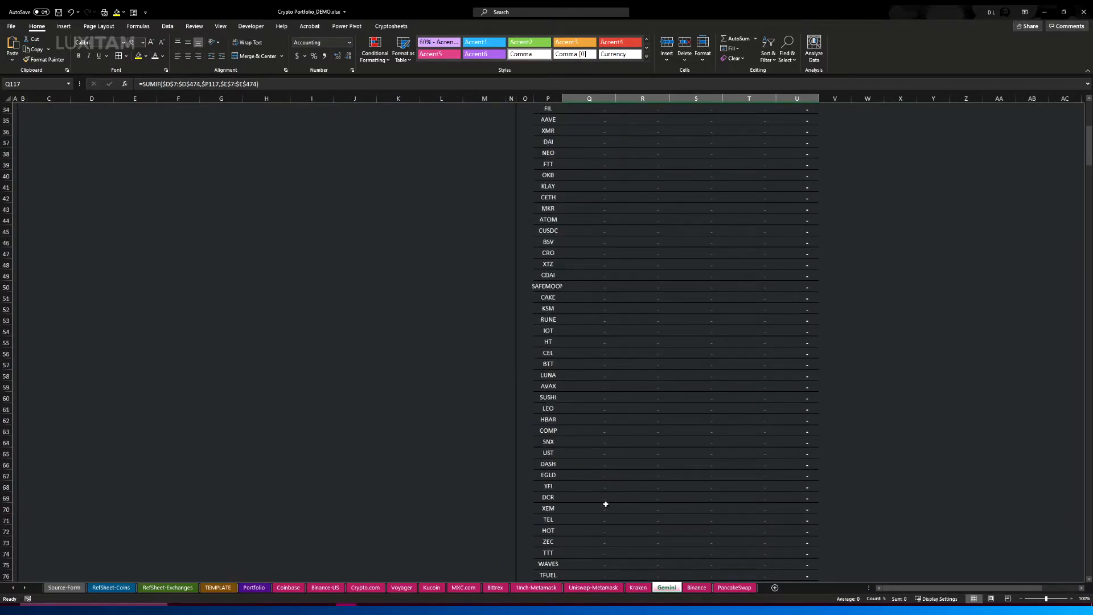
pyautogui.scroll(-3, 600, 495)
pyautogui.click(581, 396)
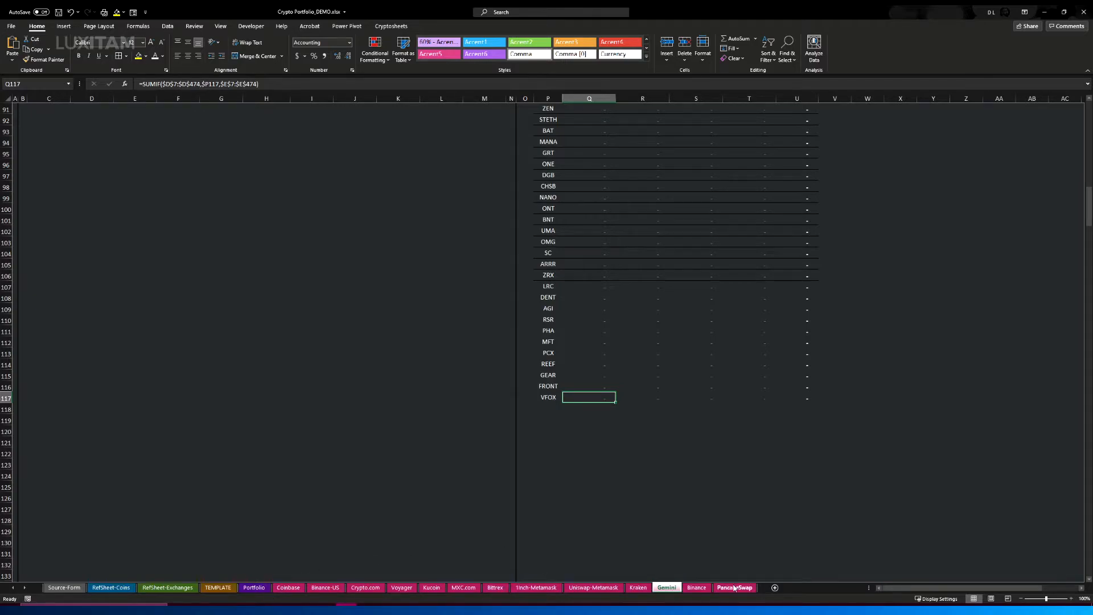
# Enter VFOX below FRONT in cell A116 of the RefSheet-Exchanges sheet, matching the coin entry on RefSheet-Coins
pyautogui.click(166, 588)
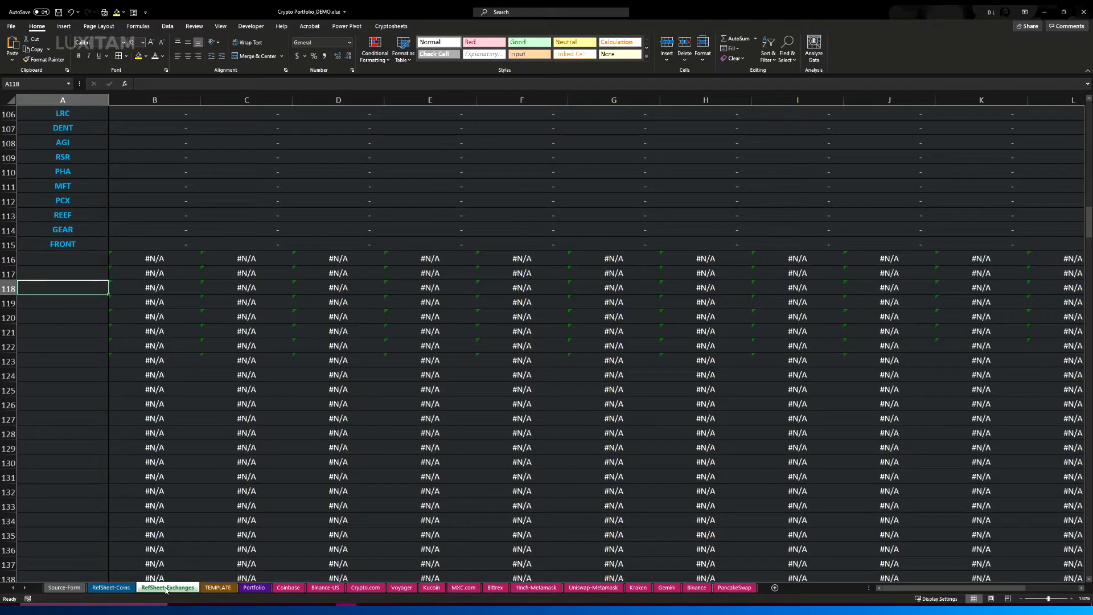
pyautogui.click(58, 257)
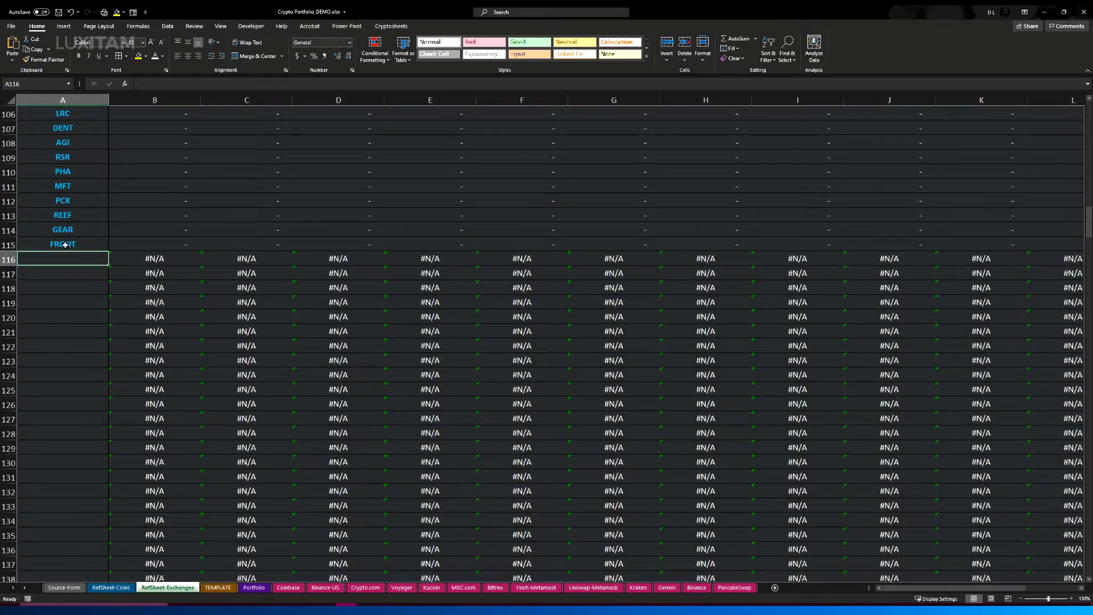
pyautogui.click(114, 587)
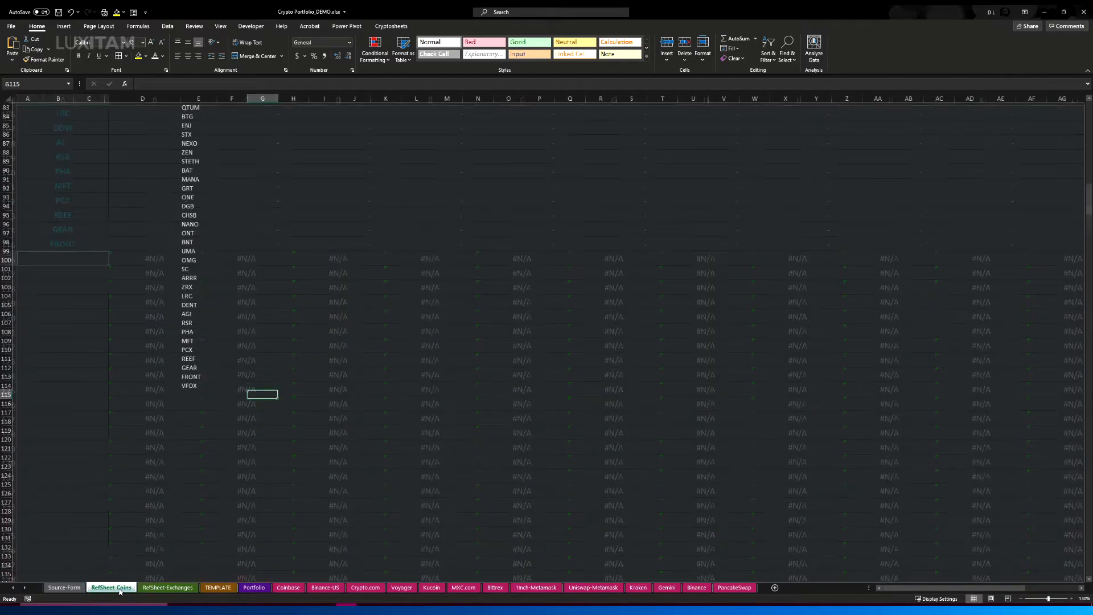
pyautogui.click(191, 376)
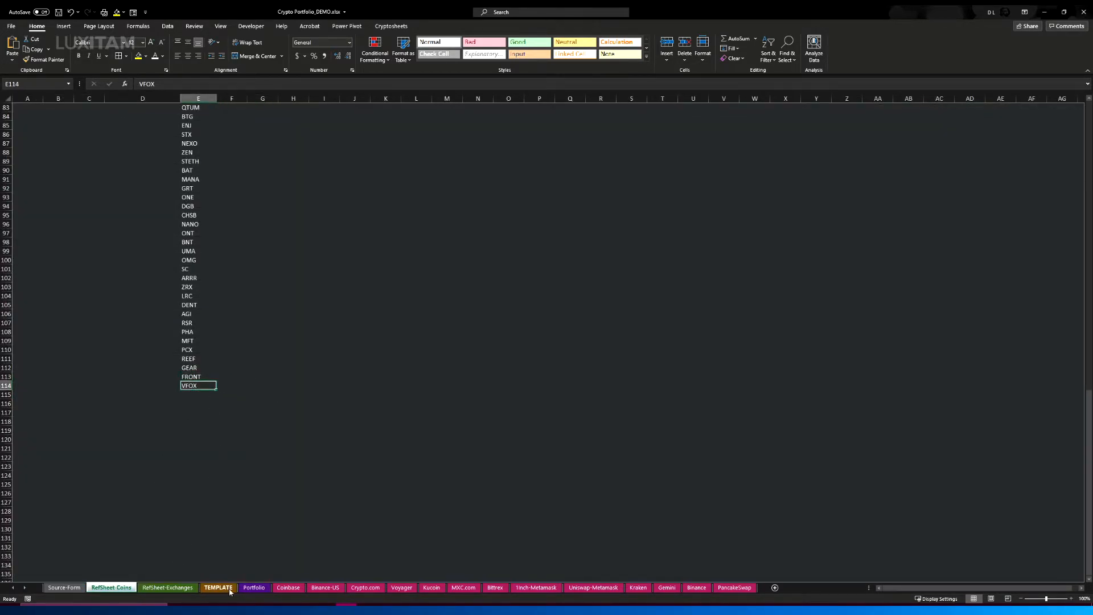
pyautogui.click(284, 589)
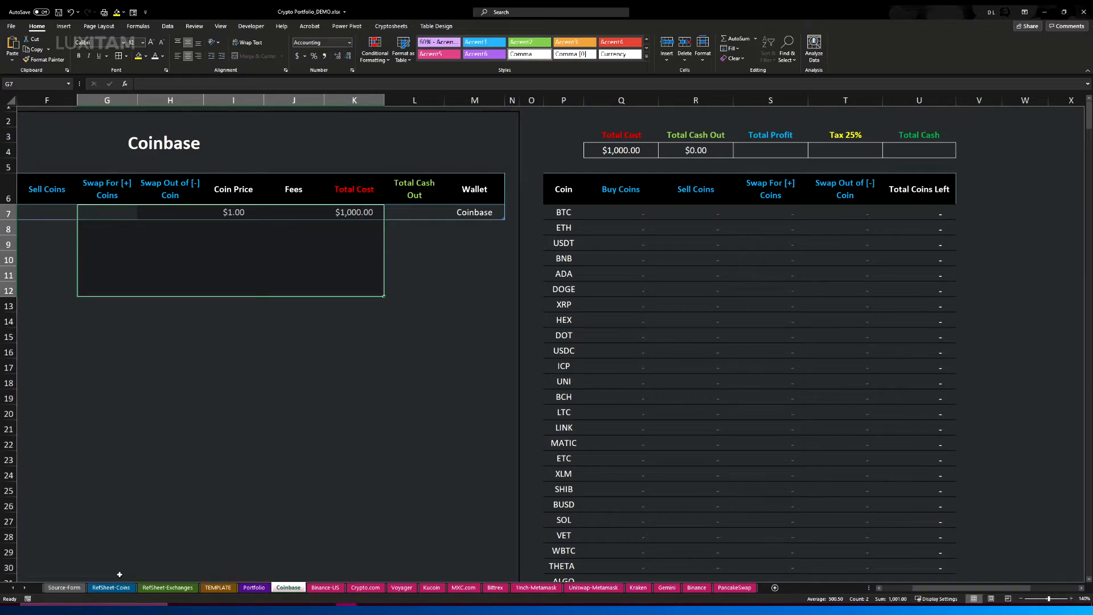
pyautogui.click(168, 588)
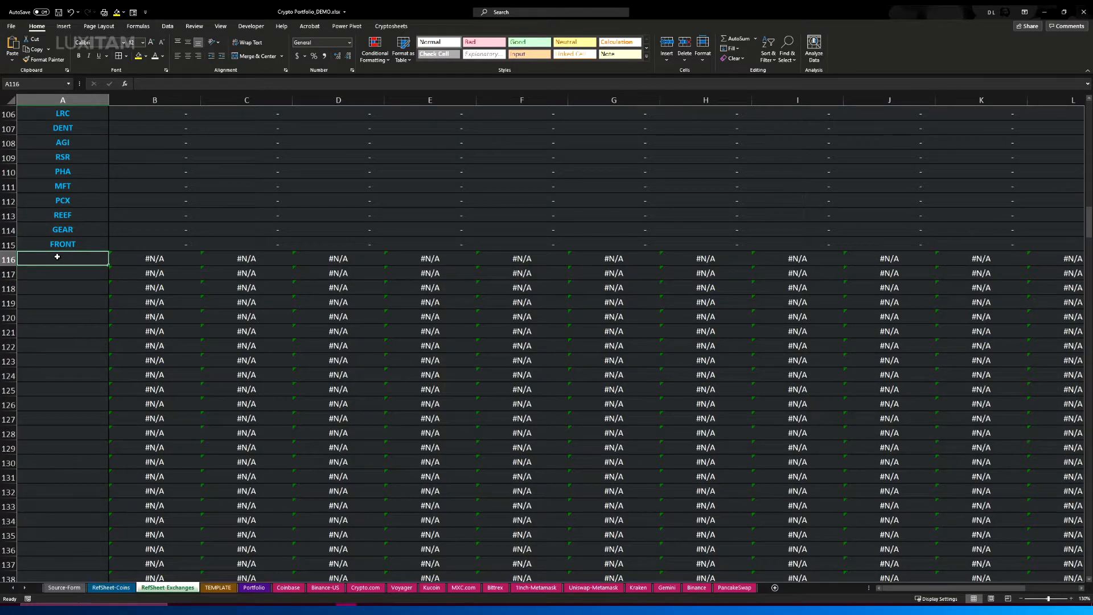
pyautogui.write('VFOX')
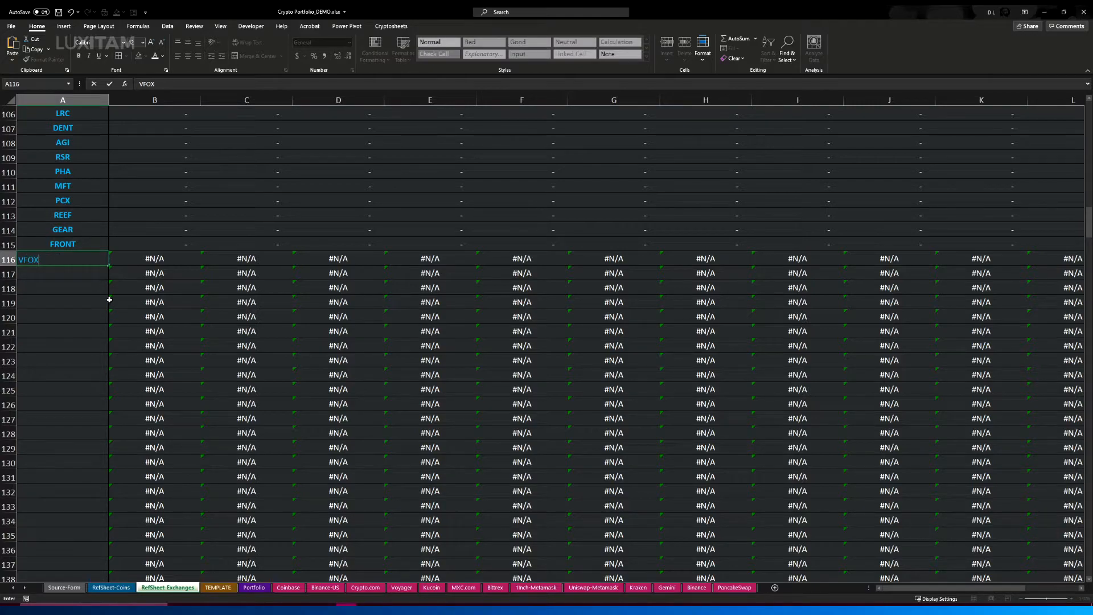
pyautogui.press('Return')
pyautogui.press('Return')
pyautogui.click(180, 259)
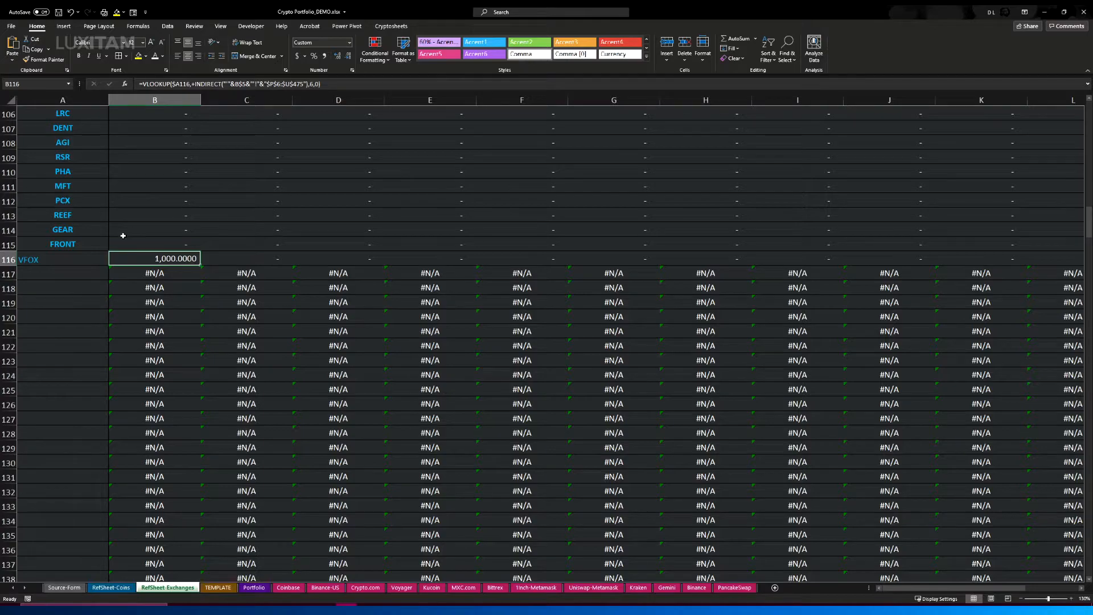
# Middle-align and centre the VFOX label in cell A116 and make it bold to match the coins above
pyautogui.click(64, 254)
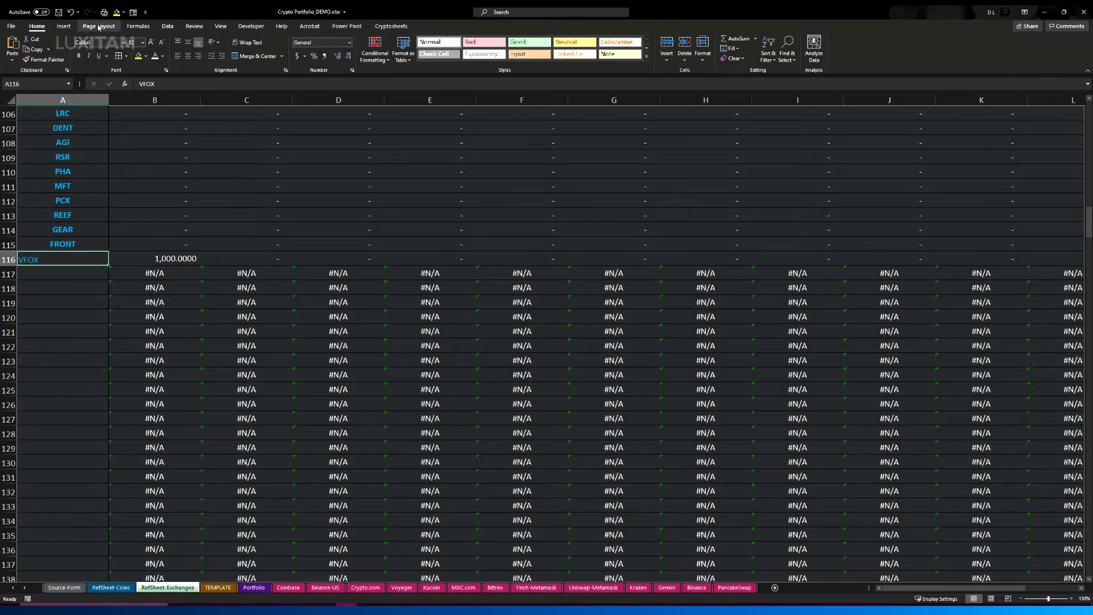
pyautogui.click(188, 42)
pyautogui.click(188, 56)
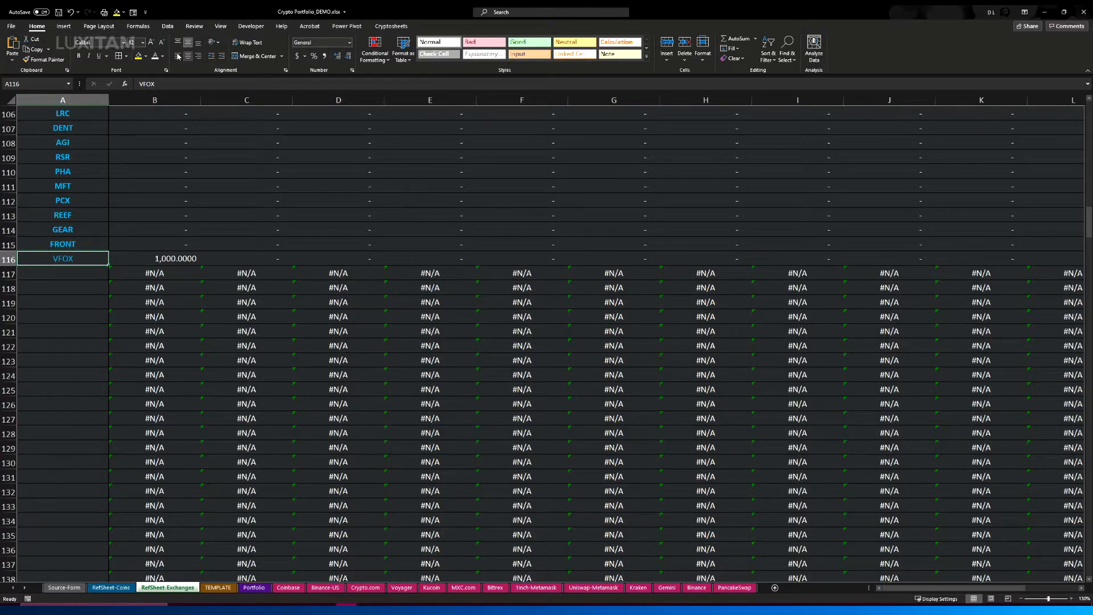
pyautogui.click(79, 55)
# Freeze the rows above row 6 on RefSheet-Exchanges so the exchange names stay in view
pyautogui.click(172, 258)
pyautogui.scroll(7, 182, 284)
pyautogui.scroll(20, 168, 272)
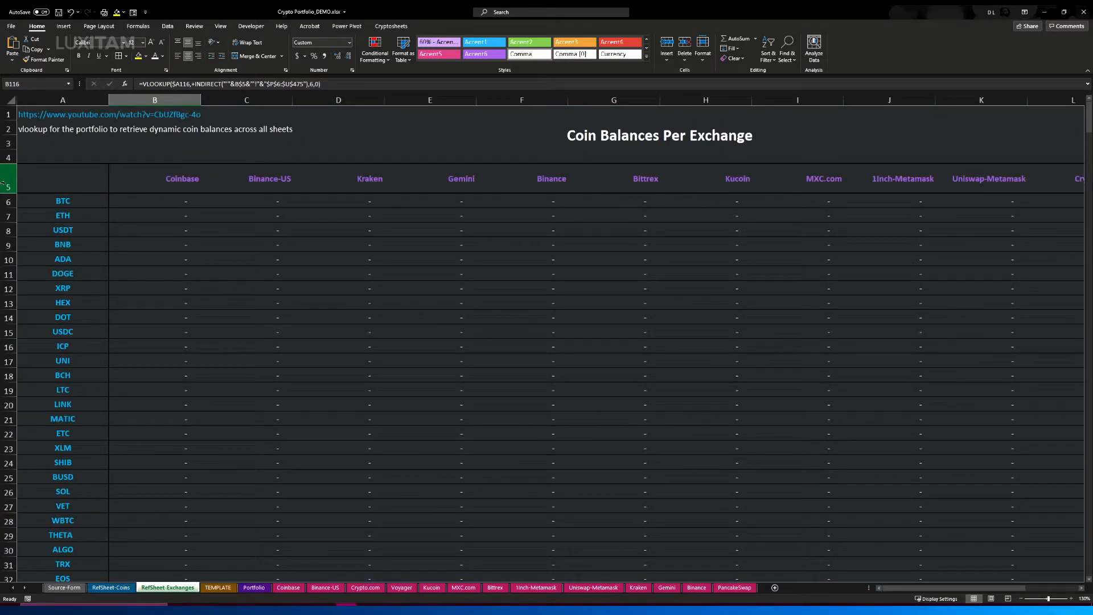
pyautogui.click(8, 201)
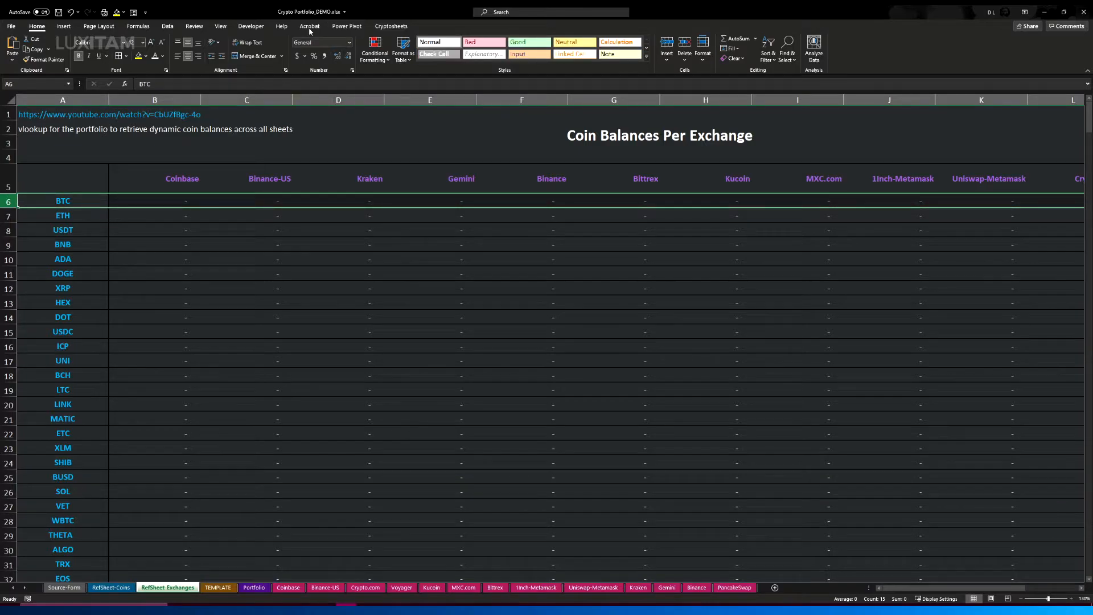
pyautogui.click(220, 26)
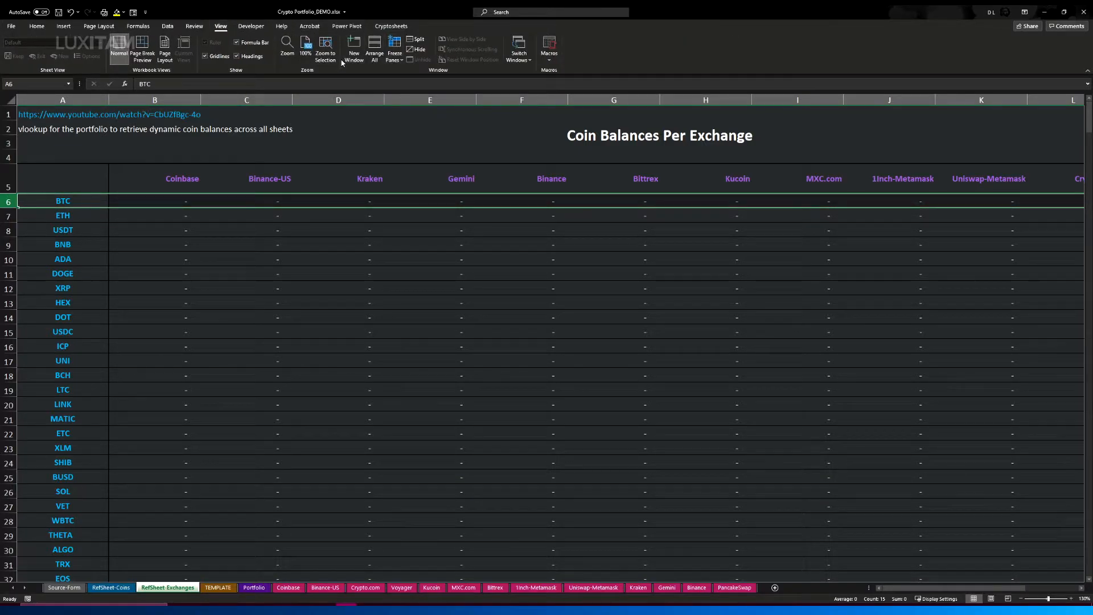
pyautogui.click(391, 57)
pyautogui.click(425, 81)
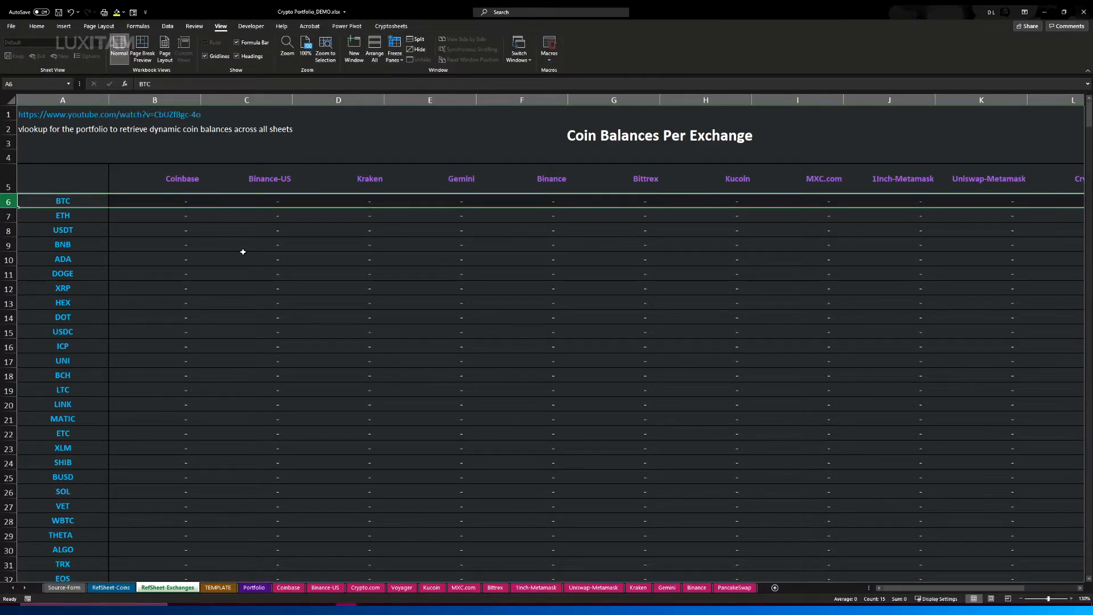
# Examine the VFOX balances under every exchange in row 116, the unfilled rows beneath, and the total formula in O116
pyautogui.click(230, 257)
pyautogui.scroll(-6, 188, 180)
pyautogui.scroll(-20, 177, 219)
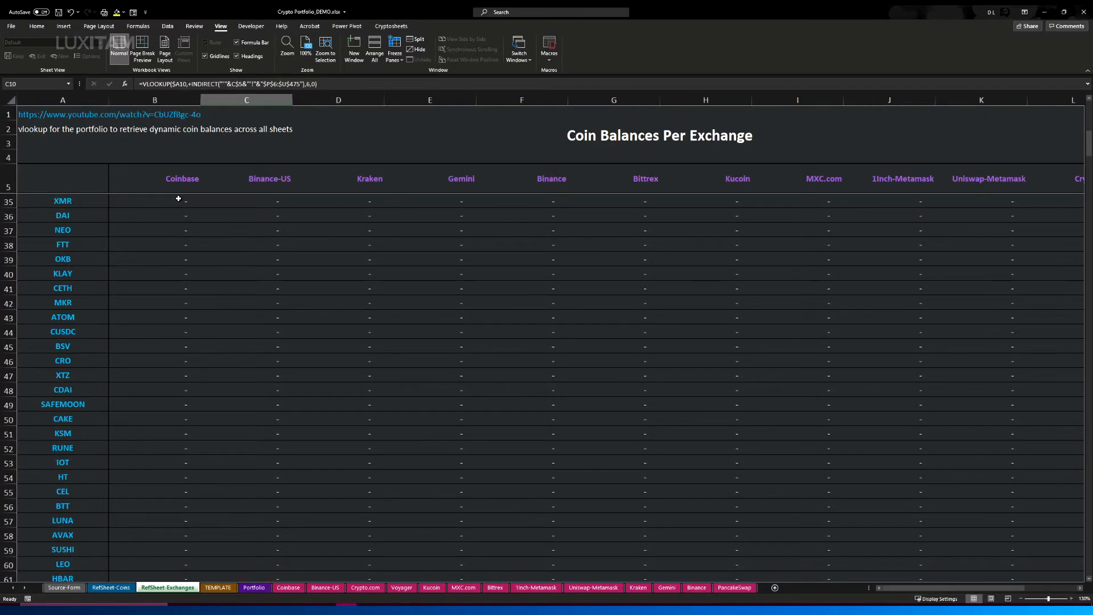
pyautogui.scroll(-2, 172, 203)
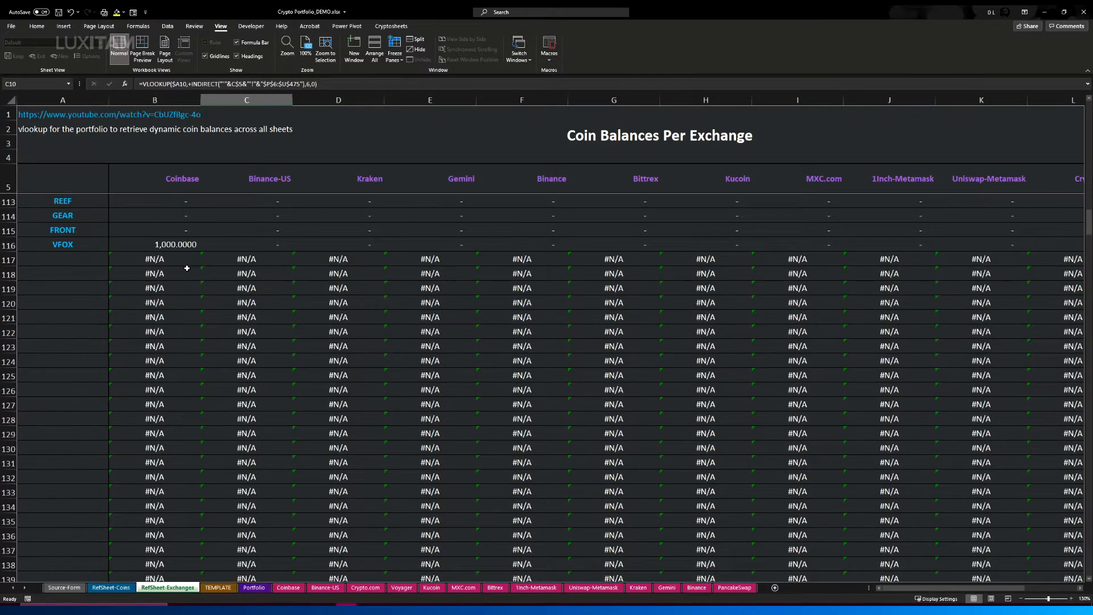
pyautogui.click(81, 246)
pyautogui.click(183, 244)
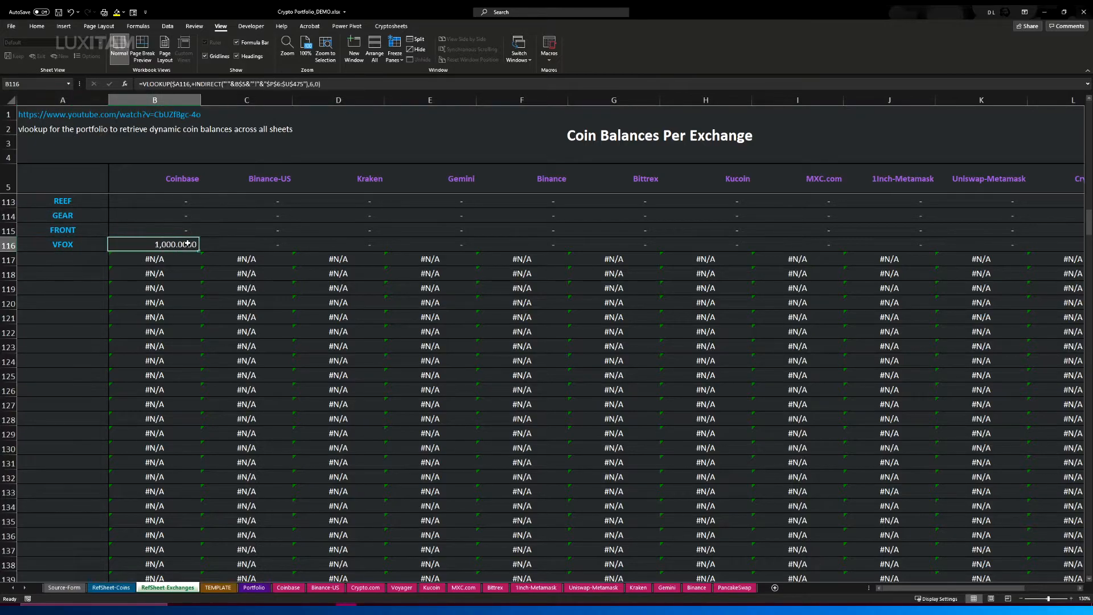
pyautogui.click(262, 244)
pyautogui.moveTo(262, 245); pyautogui.dragTo(957, 249)
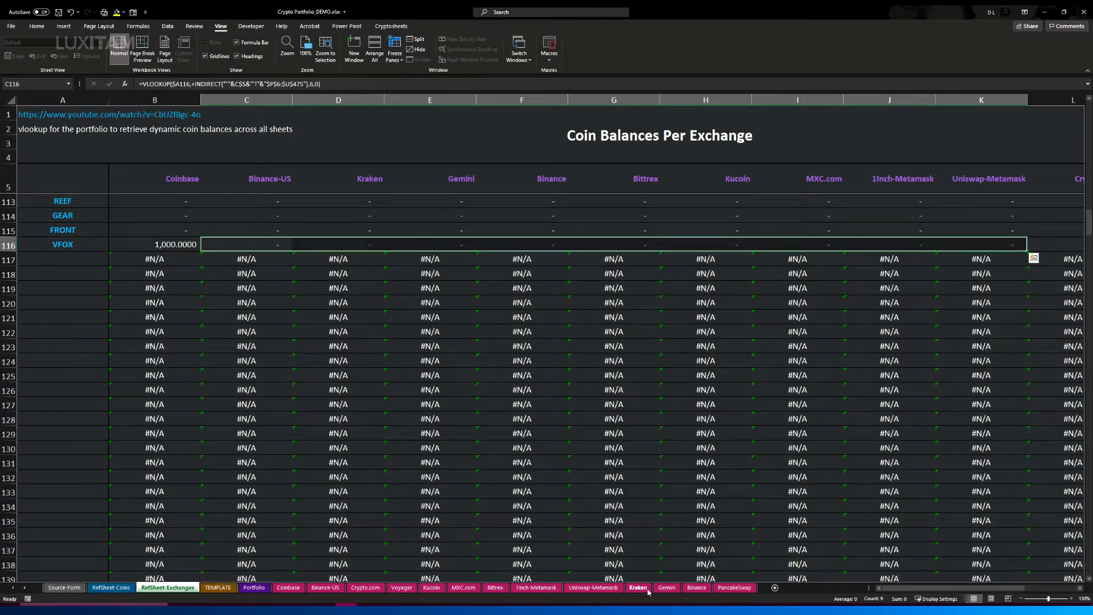
pyautogui.moveTo(225, 263); pyautogui.dragTo(950, 501)
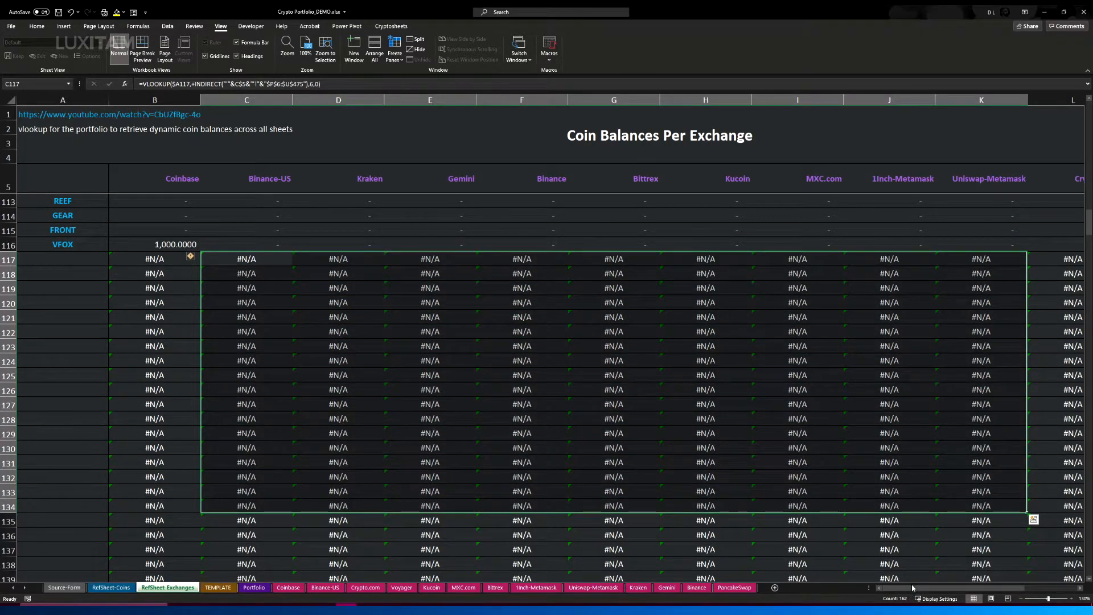
pyautogui.moveTo(909, 587); pyautogui.dragTo(963, 587)
pyautogui.click(988, 244)
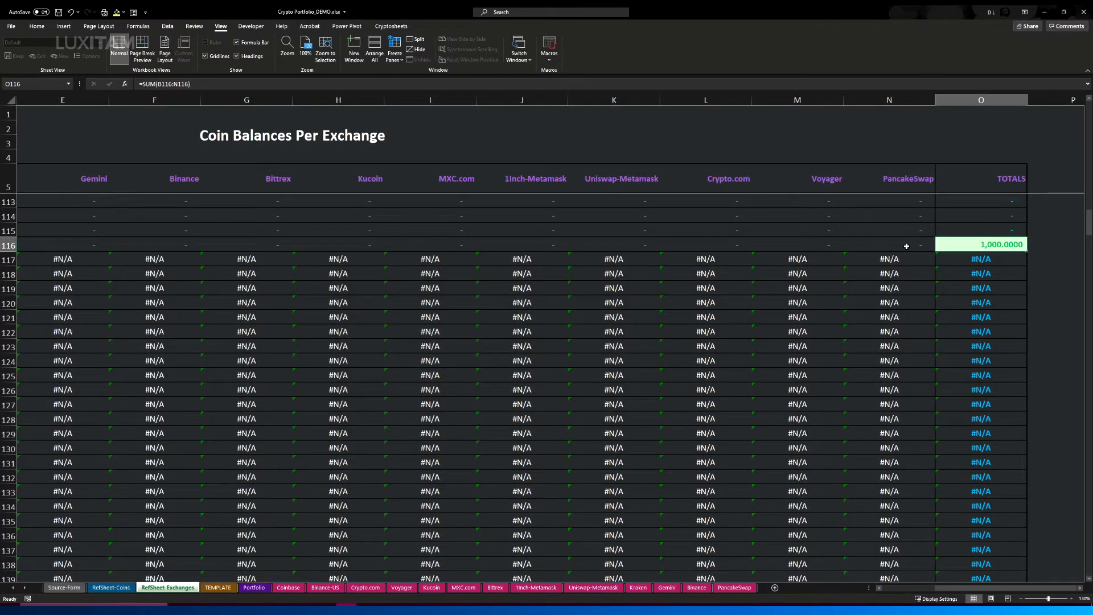
pyautogui.moveTo(907, 246); pyautogui.dragTo(87, 239)
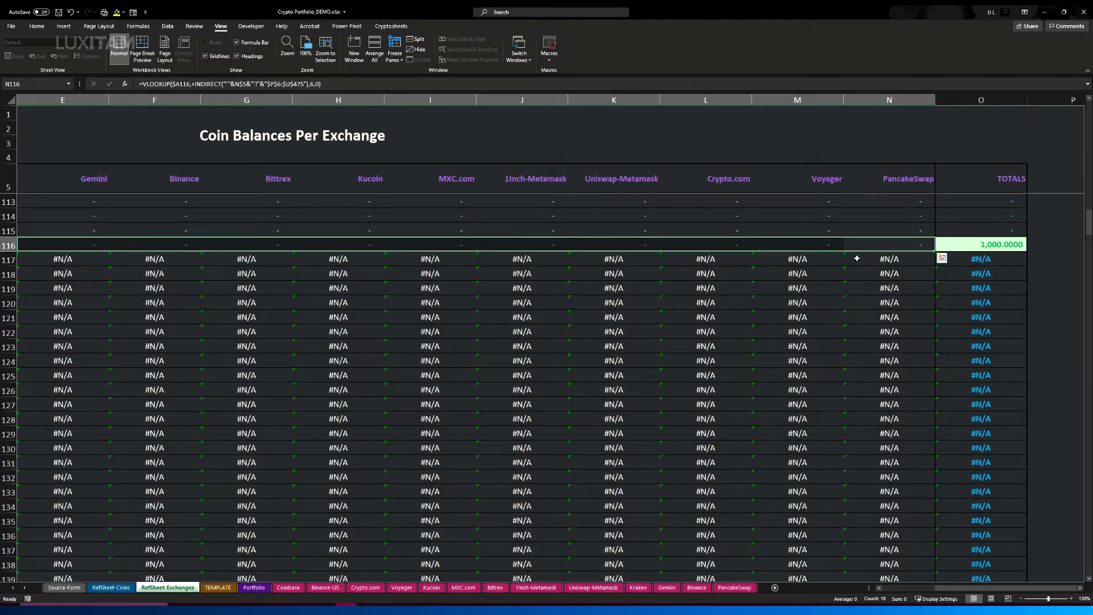
pyautogui.click(981, 244)
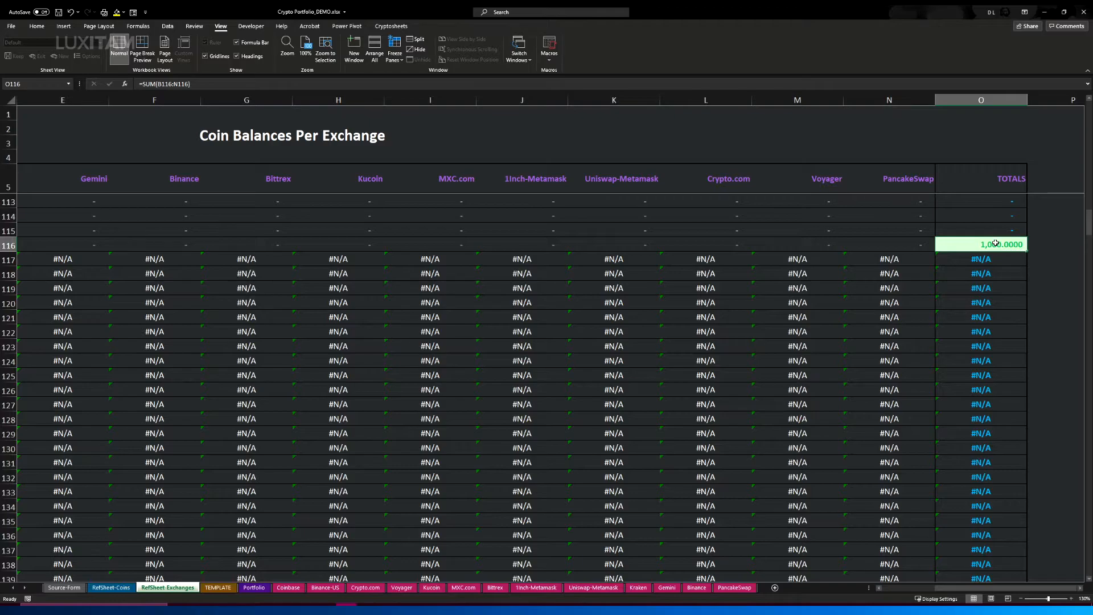
# Add VFOX as an asset below FRONT in cell B117 of the Portfolio sheet and check its coin balance formula
pyautogui.click(254, 587)
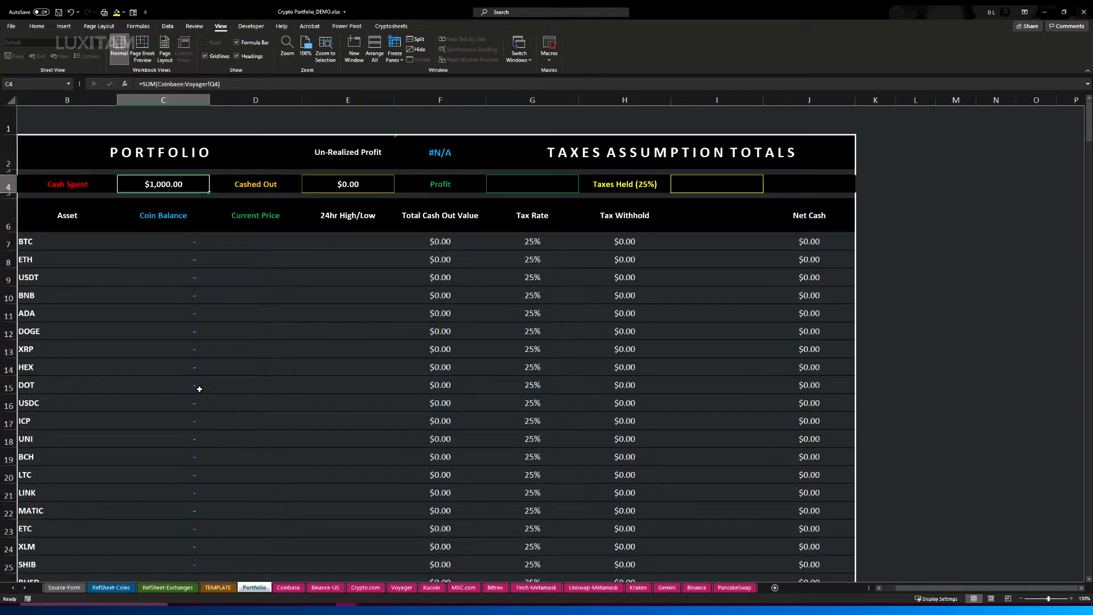
pyautogui.scroll(-20, 199, 388)
pyautogui.scroll(-13, 166, 331)
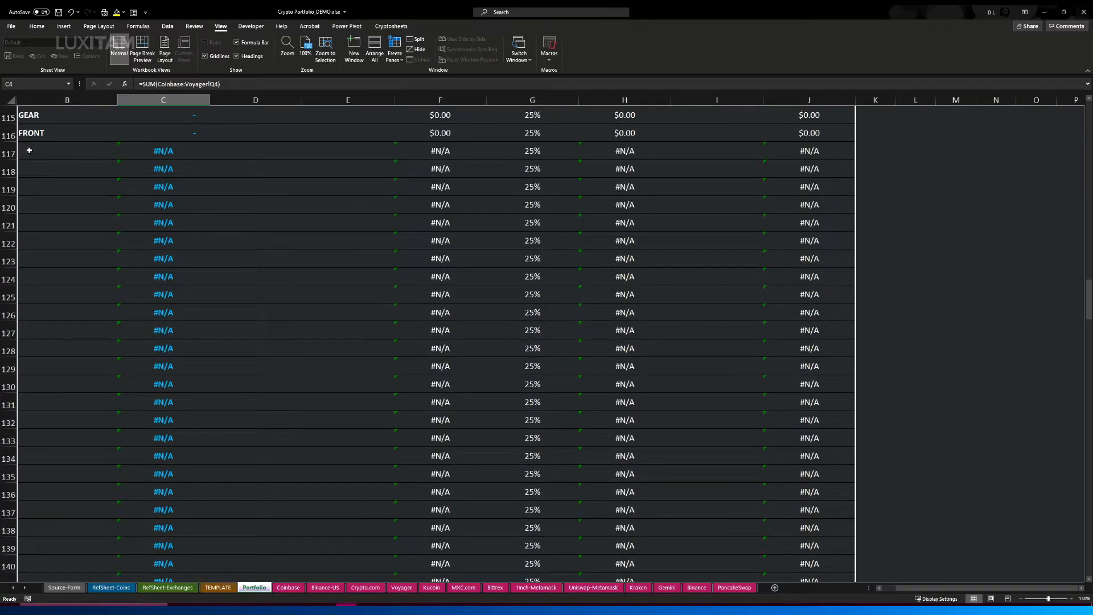
pyautogui.click(29, 151)
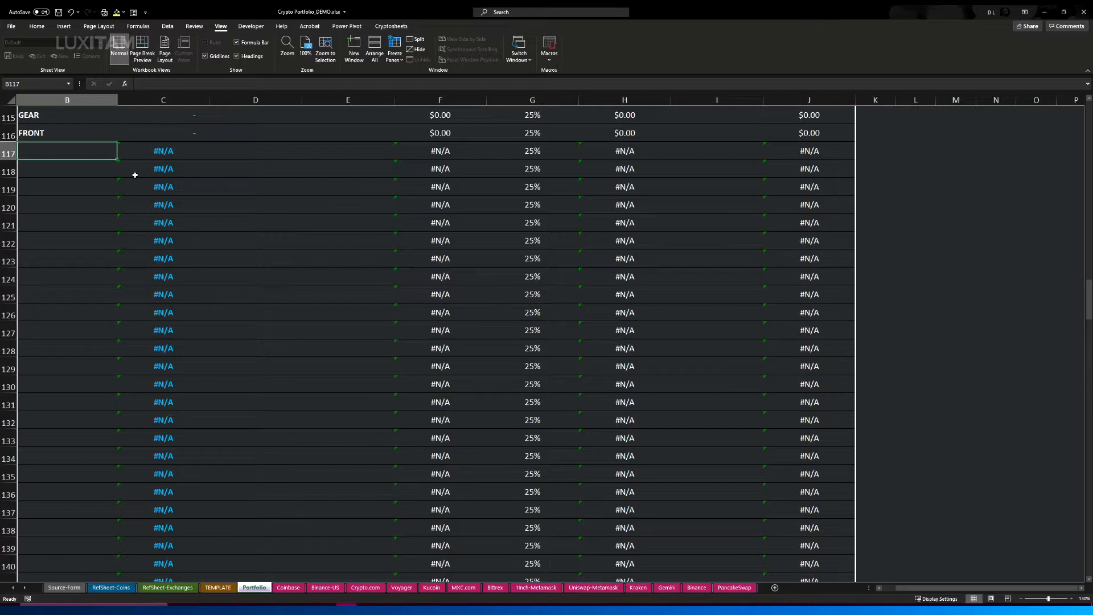
pyautogui.write('VFOX')
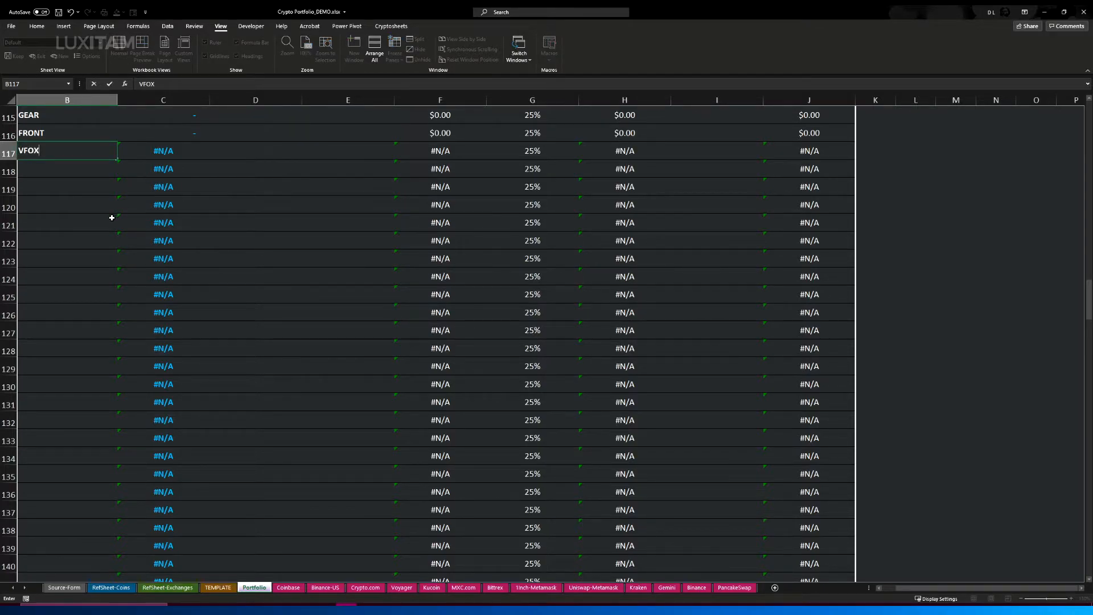
pyautogui.click(180, 148)
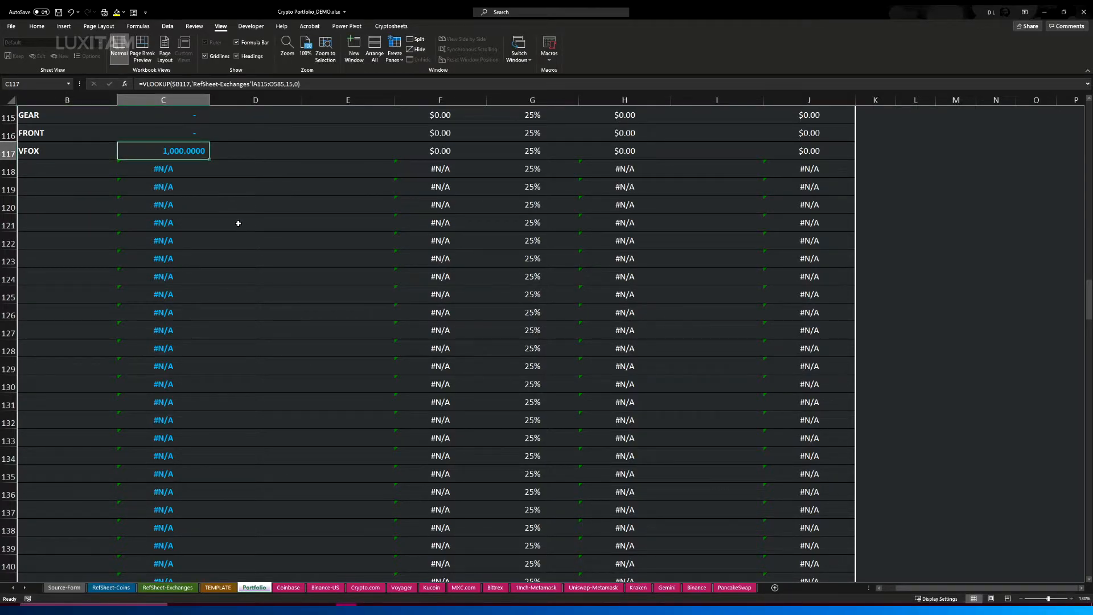
# Trace the VFOX balance from the exchange sheets through the lookup in RefSheet-Exchanges cell B116 to the Portfolio sheet
pyautogui.click(290, 587)
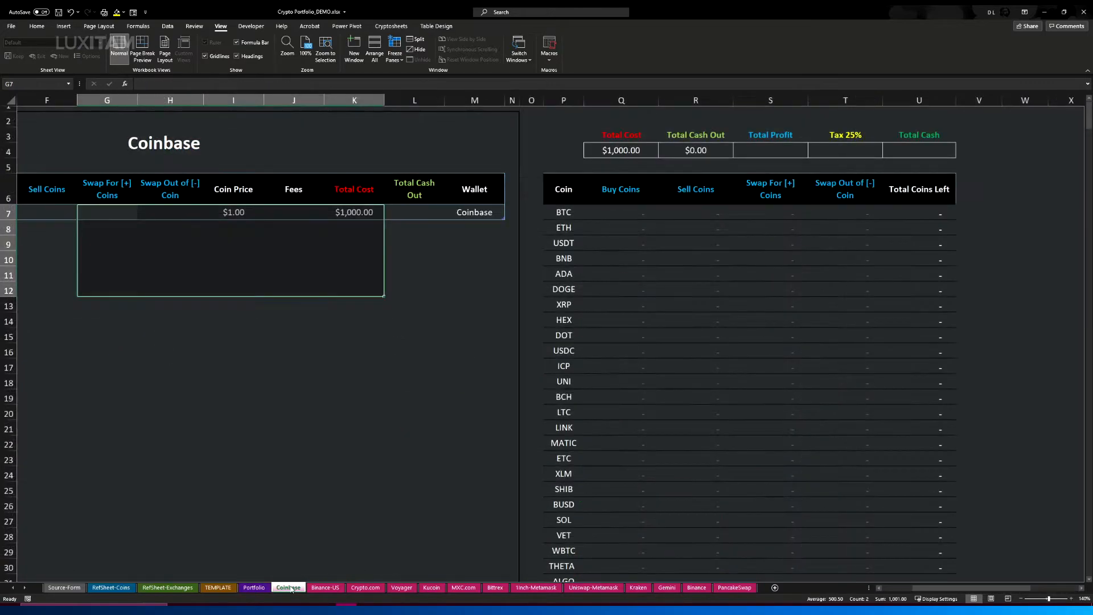
pyautogui.click(247, 232)
pyautogui.hotkey('ctrl', 'pagedown')
pyautogui.hotkey('ctrl', 'pagedown')
pyautogui.hotkey('ctrl', 'pagedown')
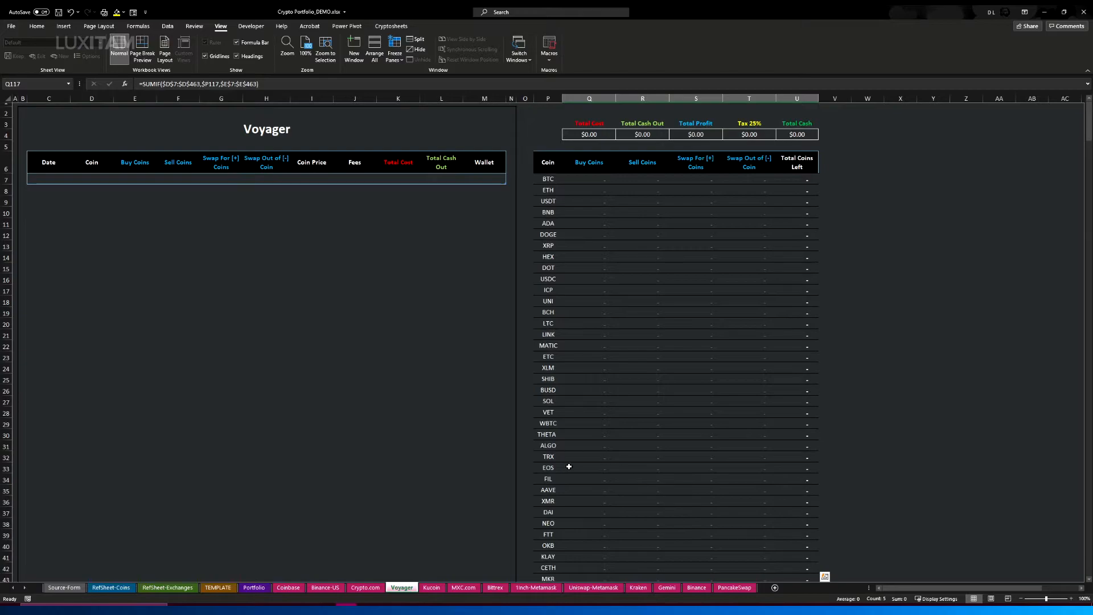
pyautogui.click(168, 588)
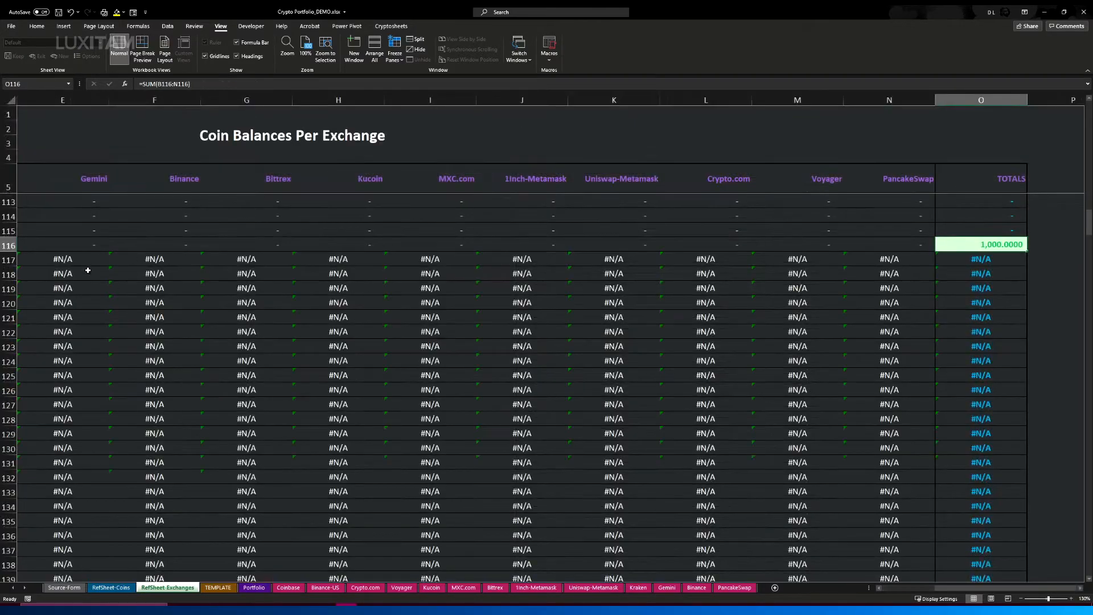
pyautogui.moveTo(952, 588); pyautogui.dragTo(871, 591)
pyautogui.click(184, 249)
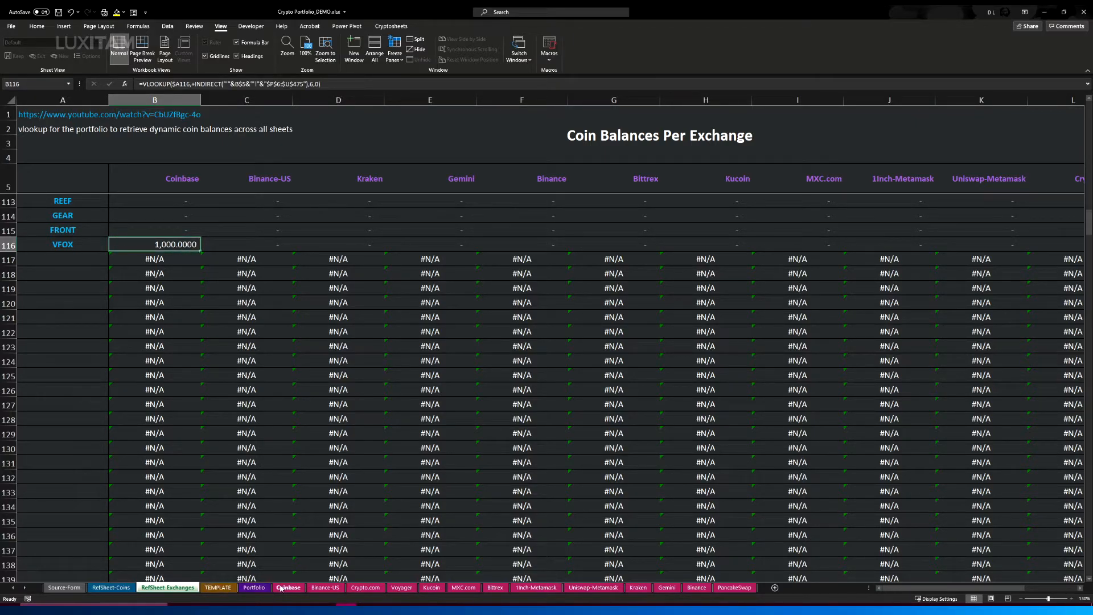
pyautogui.click(254, 588)
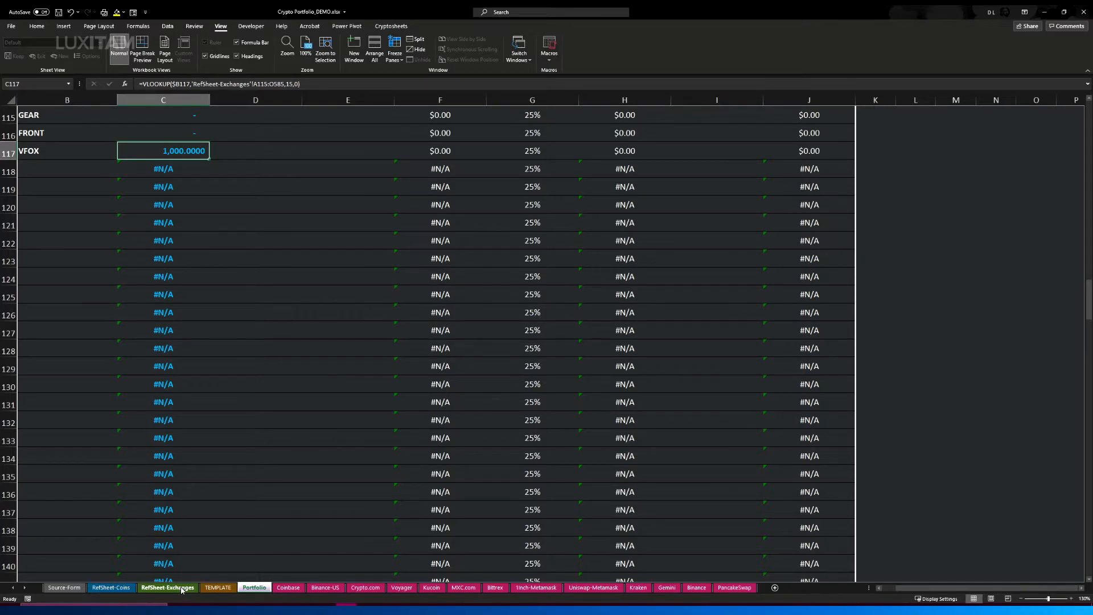
# Look through the exchange sheets from Coinbase to PancakeSwap and insert a new blank worksheet after the last one
pyautogui.click(288, 588)
pyautogui.click(325, 587)
pyautogui.click(365, 587)
pyautogui.click(402, 588)
pyautogui.click(432, 588)
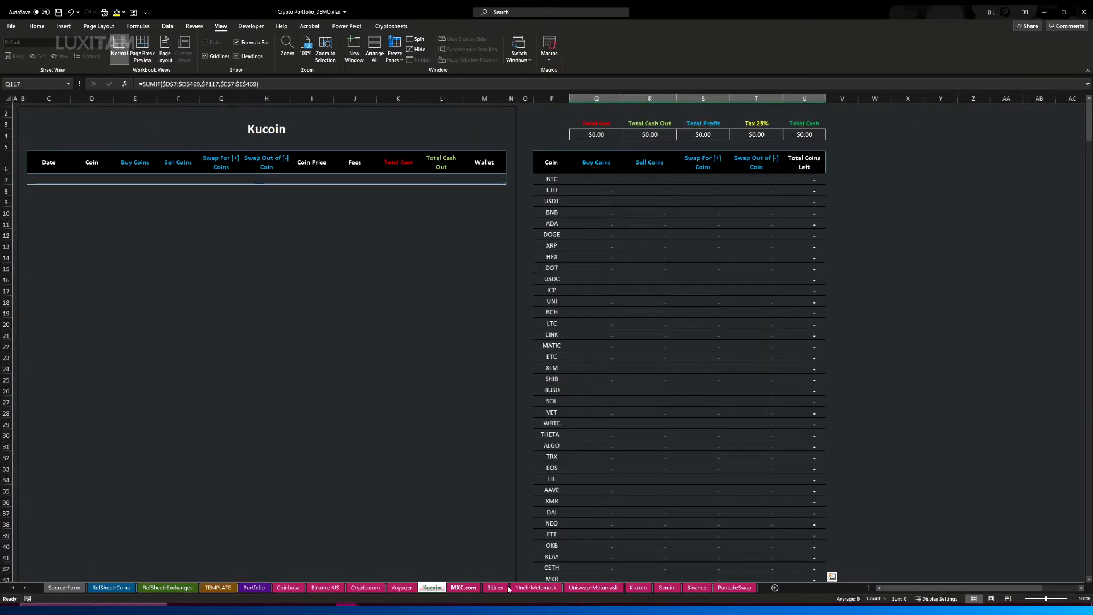
pyautogui.click(743, 589)
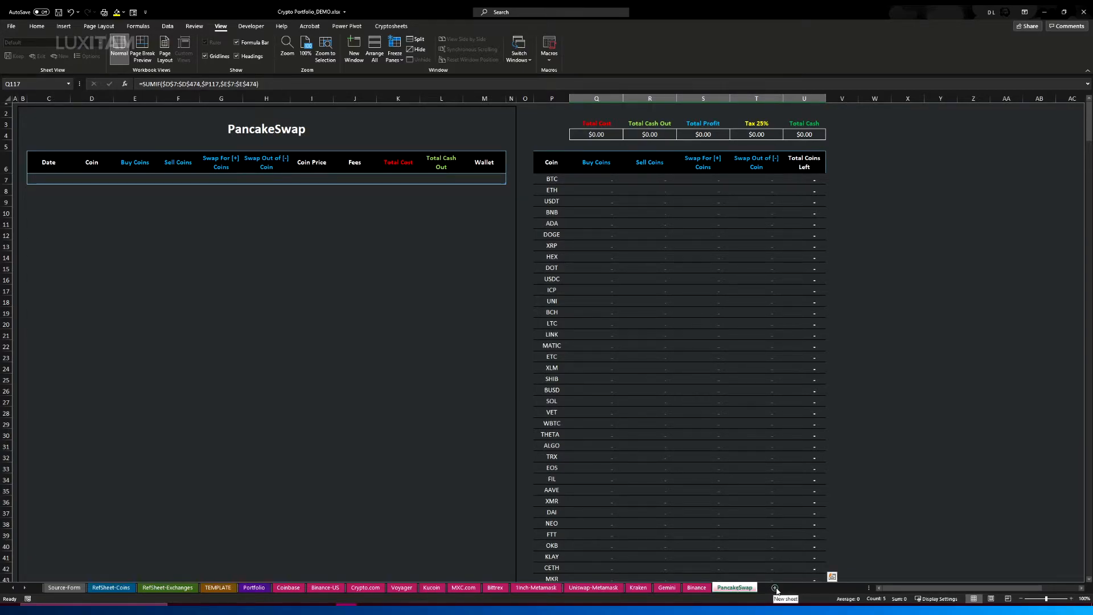
pyautogui.click(776, 588)
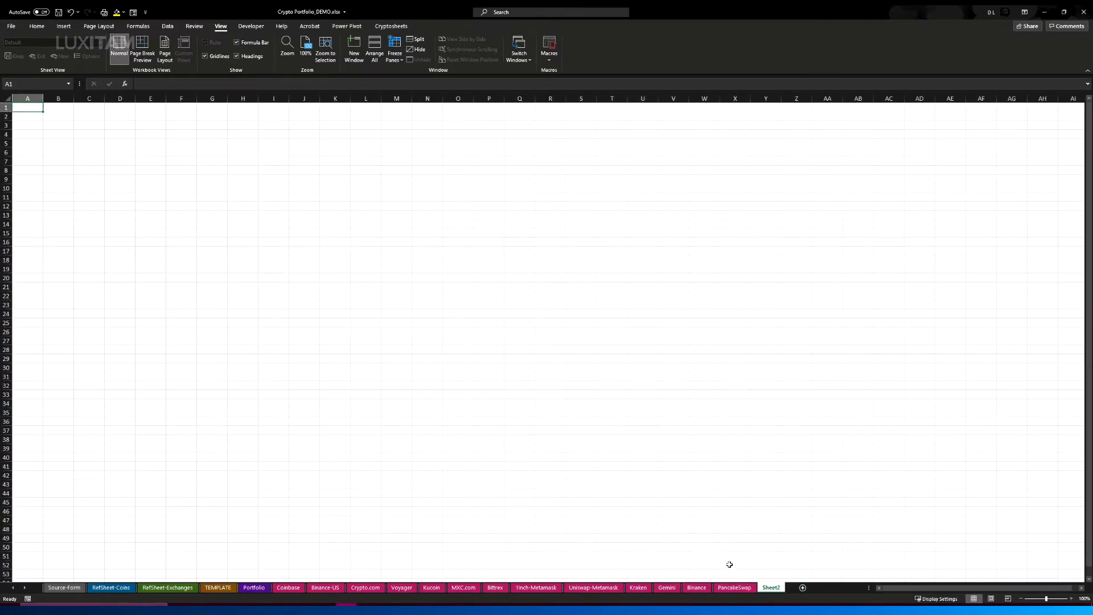
# Copy the entire TEMPLATE sheet and paste it into Sheet2 starting at cell A1
pyautogui.click(215, 589)
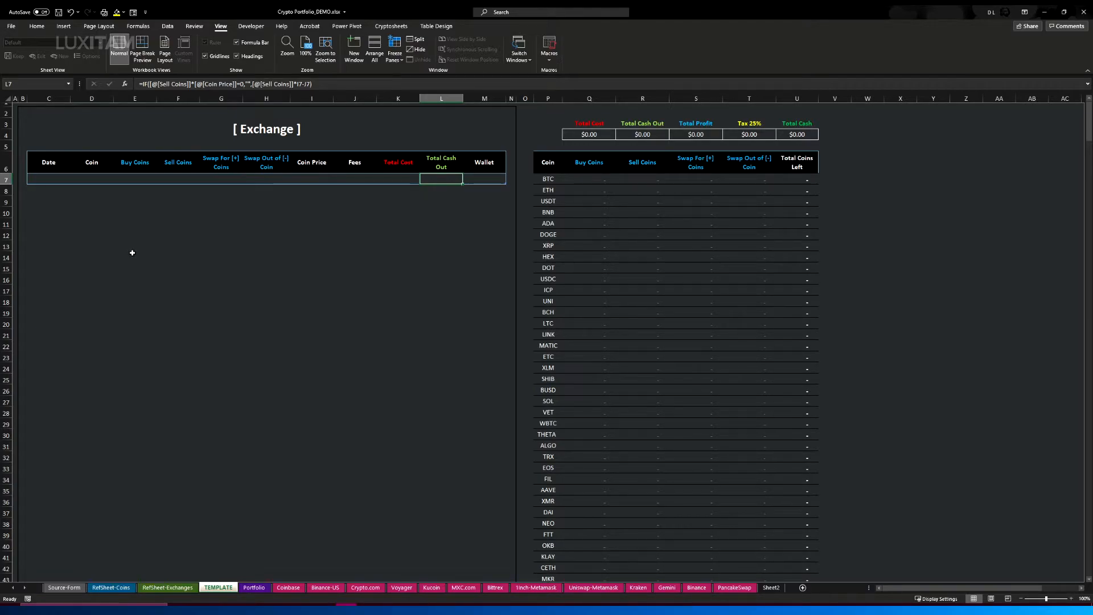
pyautogui.click(8, 98)
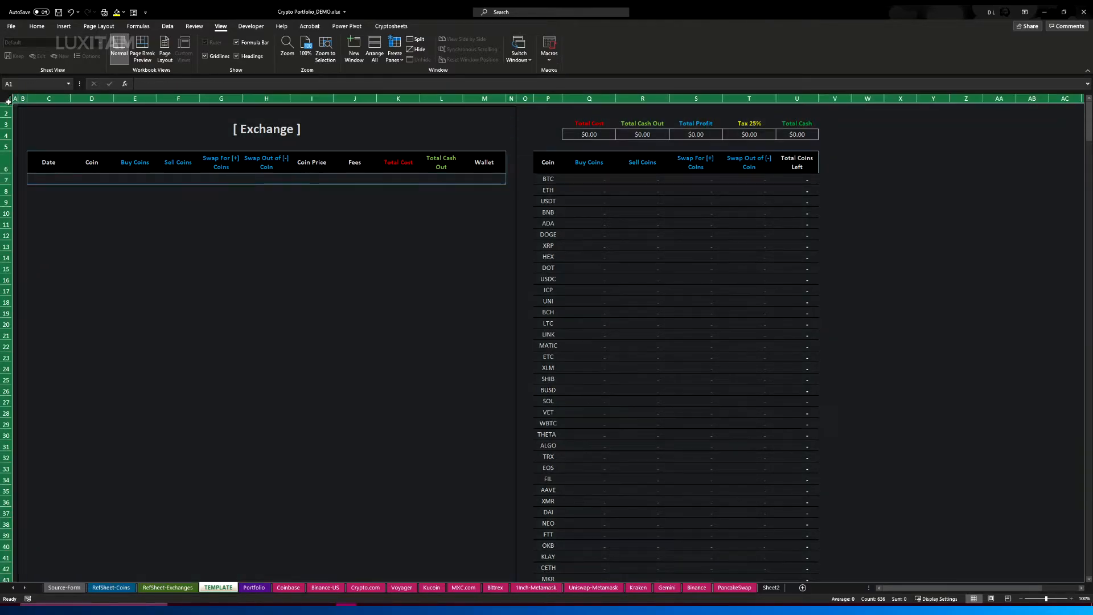
pyautogui.hotkey('ctrl', 'c')
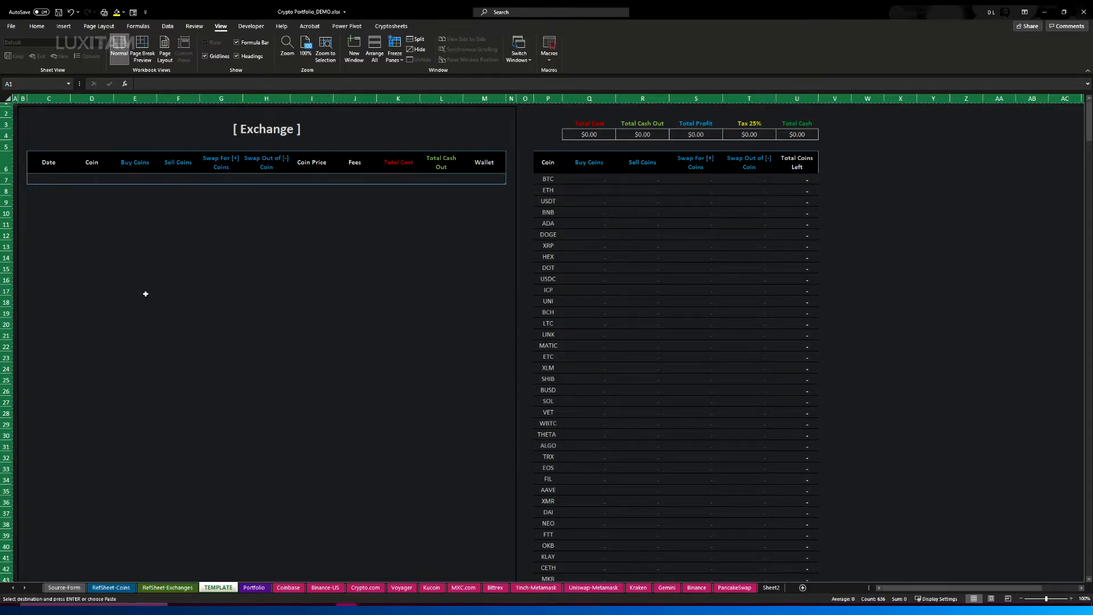
pyautogui.click(774, 590)
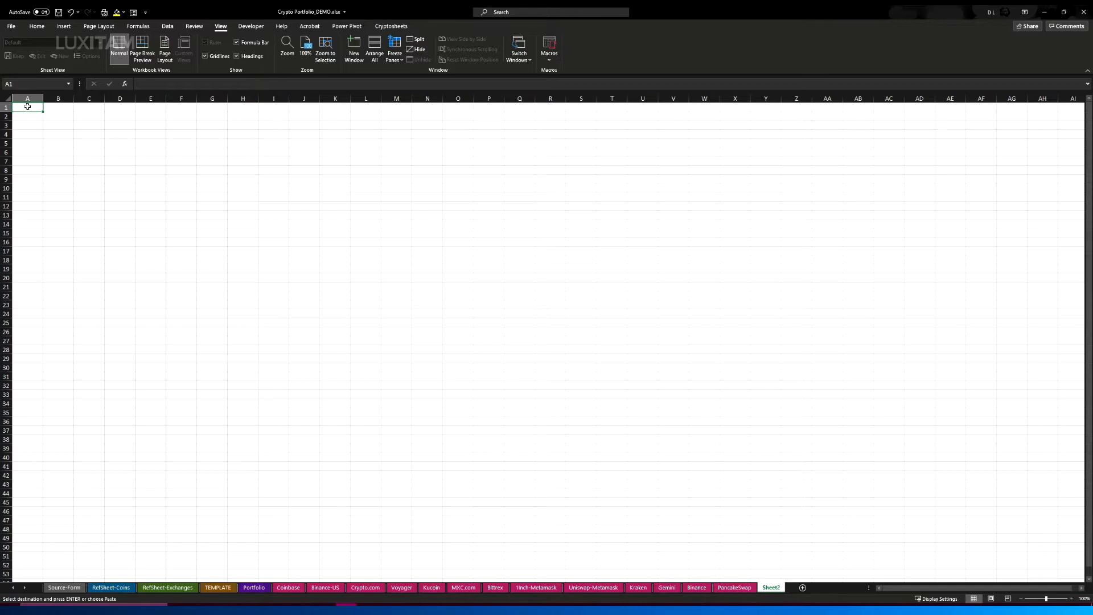
pyautogui.hotkey('ctrl', 'v')
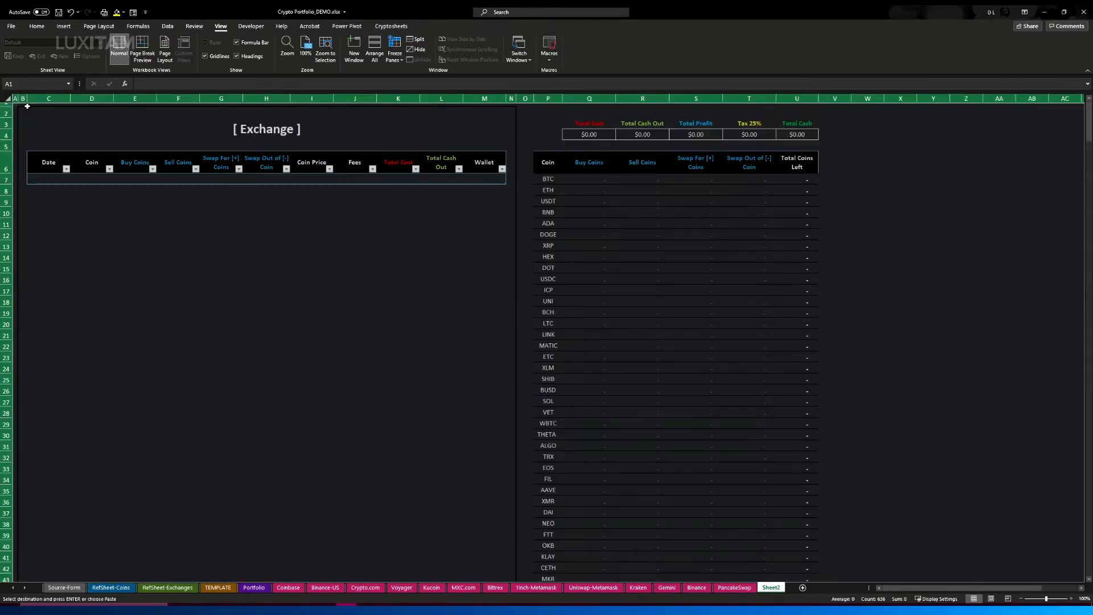
# Turn off the filter buttons in the header row of the exchange table on Sheet2
pyautogui.click(260, 158)
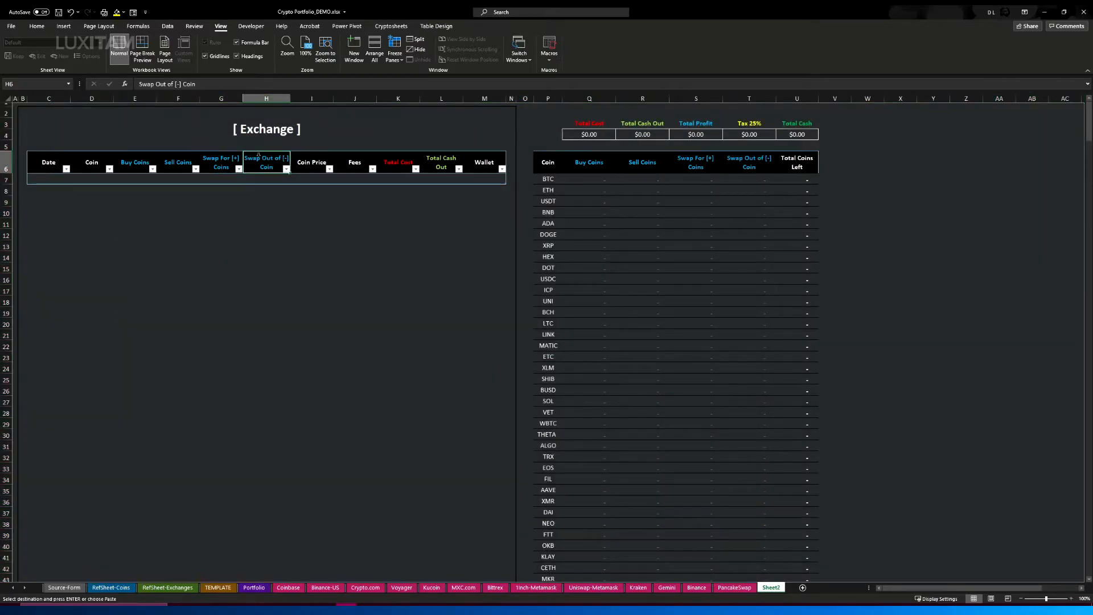
pyautogui.click(436, 26)
pyautogui.click(337, 39)
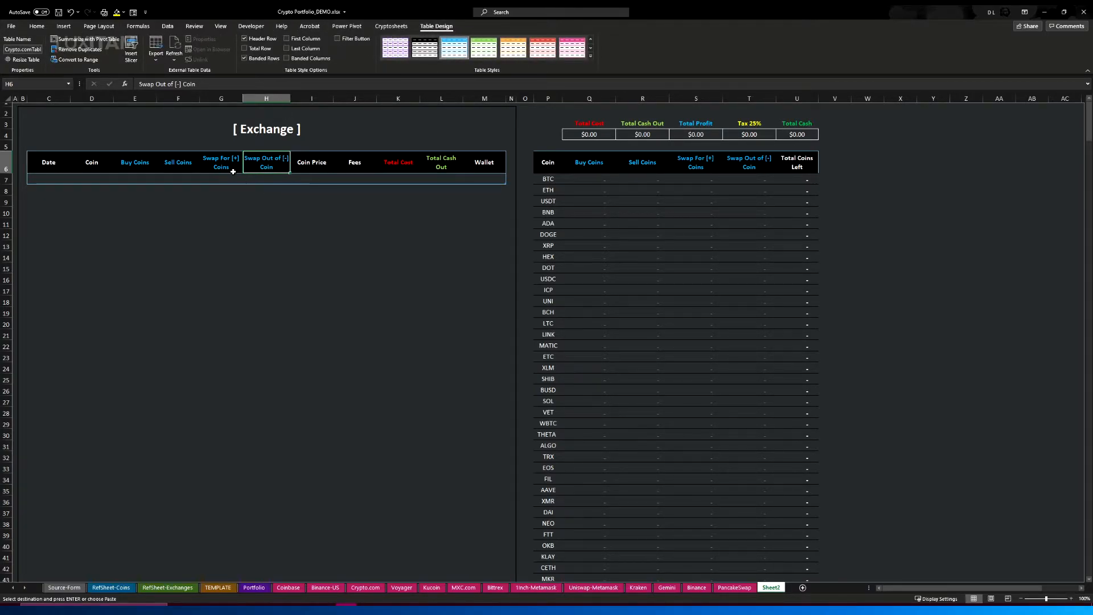
pyautogui.click(253, 269)
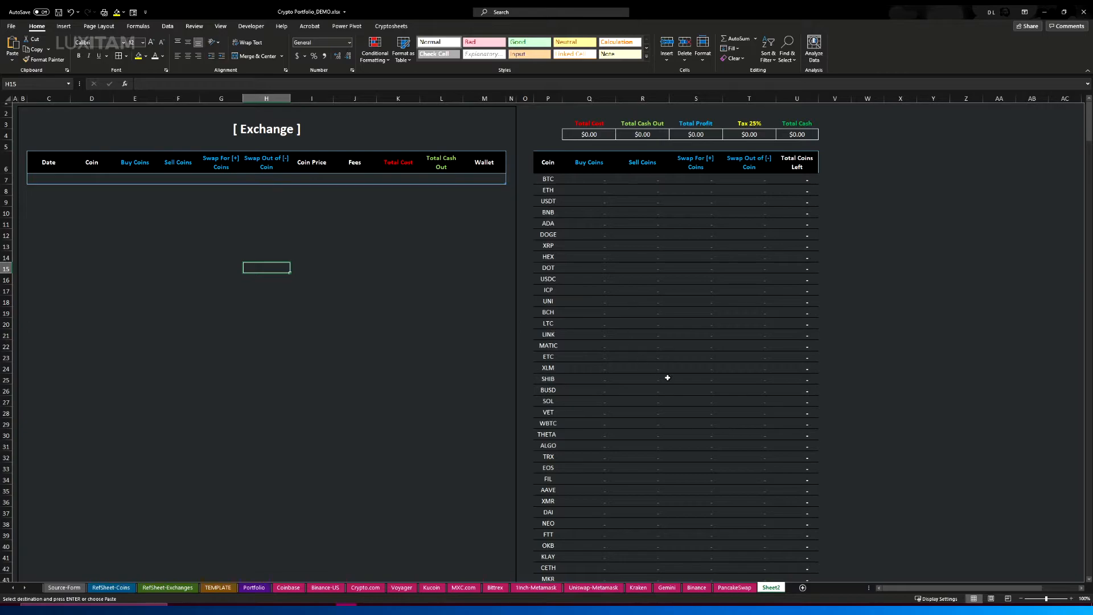
# Check where the coin list ends on Sheet2, and copy the coins from BTC to VFOX in E4:E114 of RefSheet-Coins
pyautogui.scroll(-12, 615, 378)
pyautogui.scroll(-17, 616, 381)
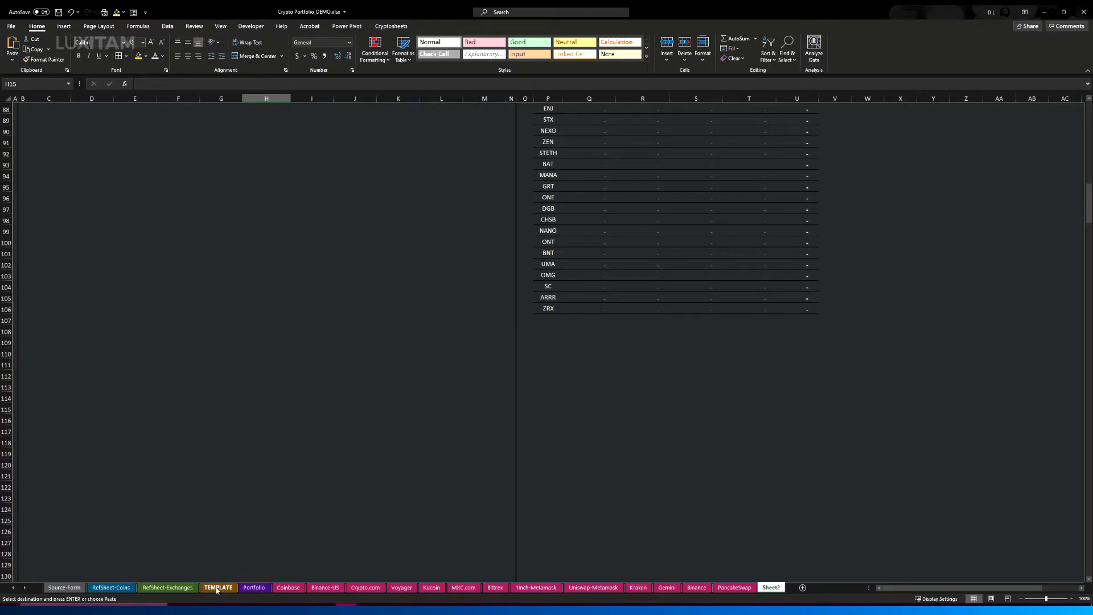
pyautogui.click(167, 587)
pyautogui.click(111, 588)
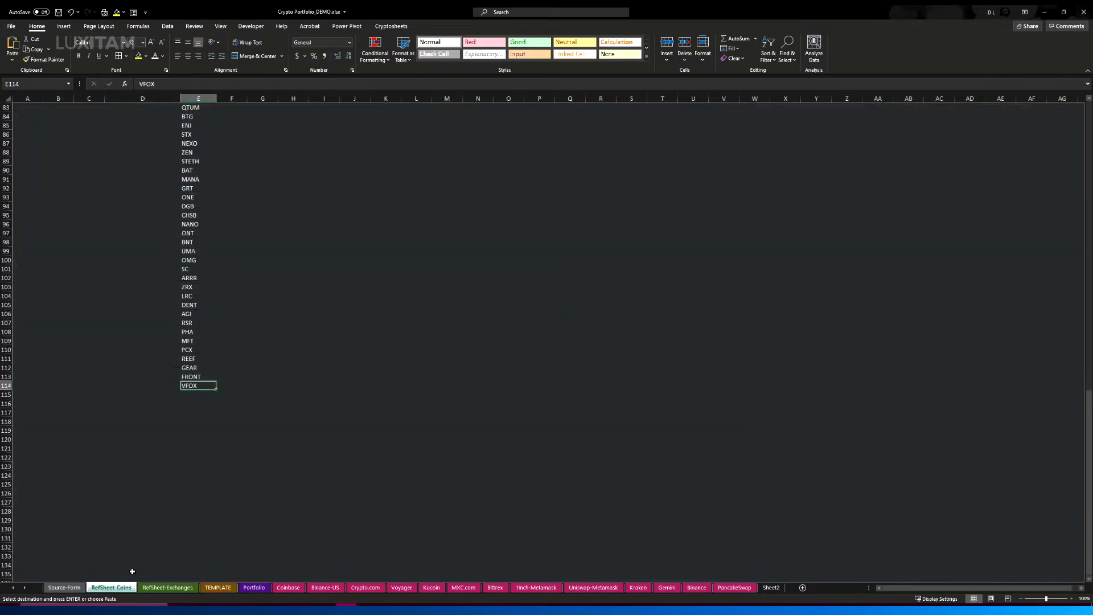
pyautogui.moveTo(187, 387); pyautogui.dragTo(193, 116)
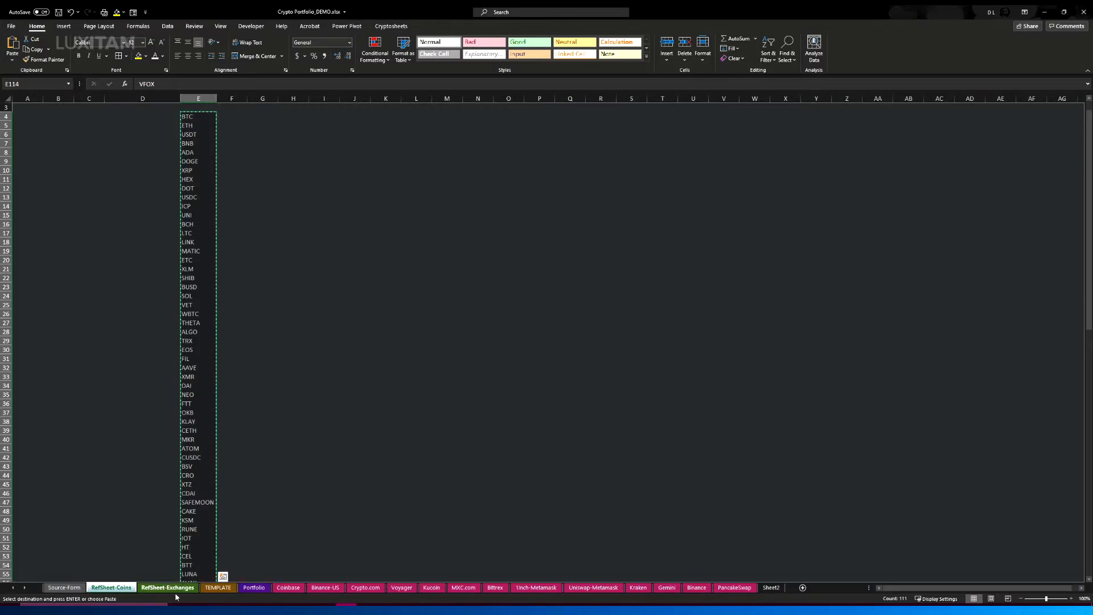
# Paste the copied coin list as values over the Coin column of the TEMPLATE sheet, starting at P7
pyautogui.click(217, 587)
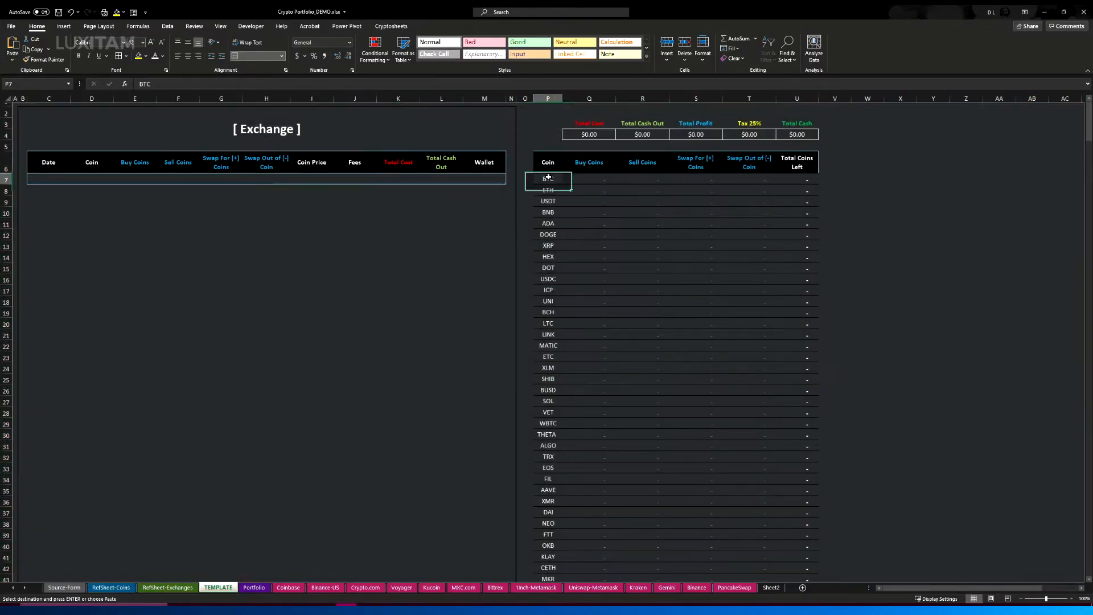
pyautogui.moveTo(548, 178); pyautogui.dragTo(549, 557)
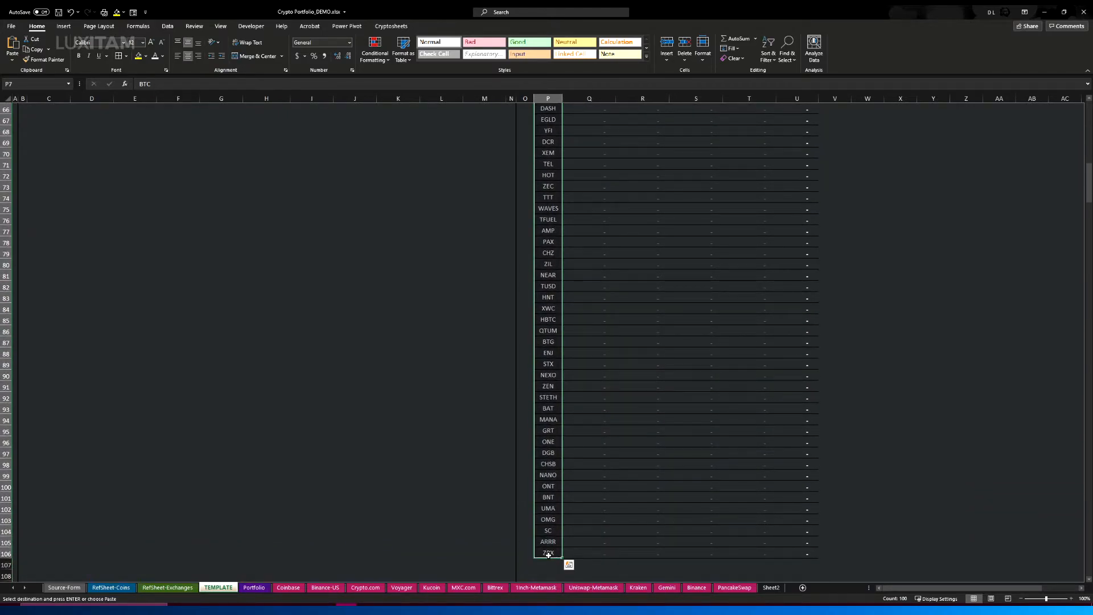
pyautogui.rightClick(548, 166)
pyautogui.click(580, 212)
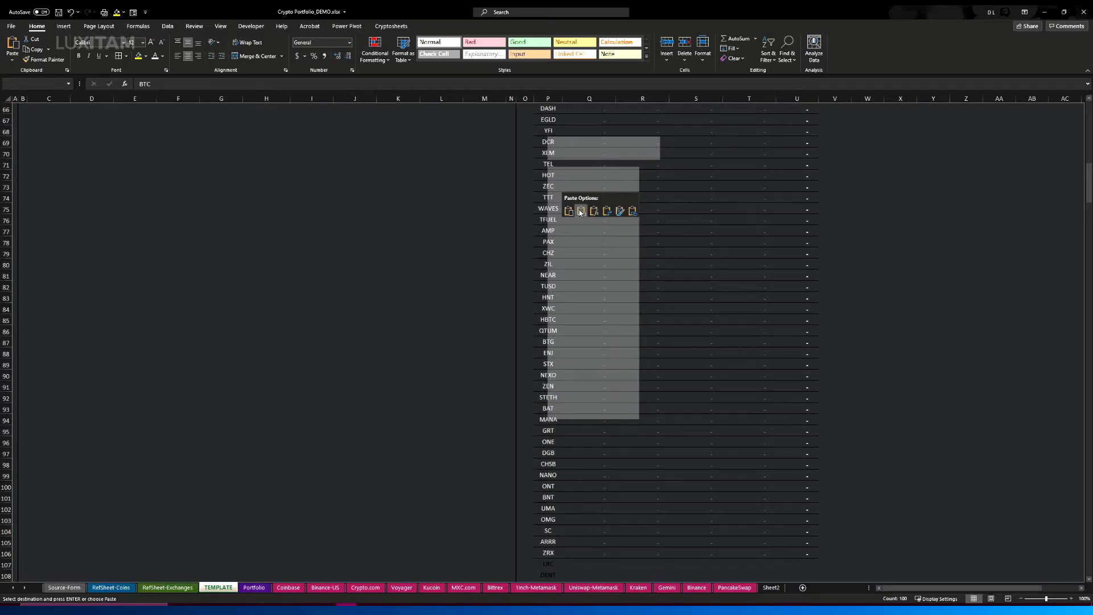
pyautogui.scroll(20, 593, 313)
pyautogui.scroll(-6, 590, 379)
pyautogui.scroll(-20, 591, 380)
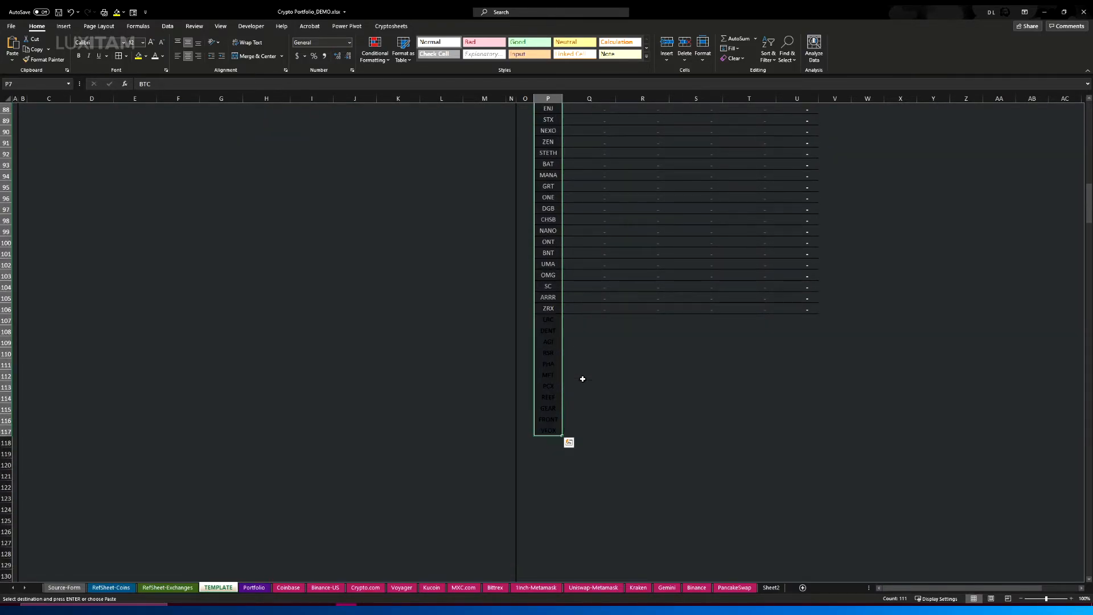
# Set the font color of the pasted coin list in P7:P117 to white
pyautogui.scroll(-4, 582, 379)
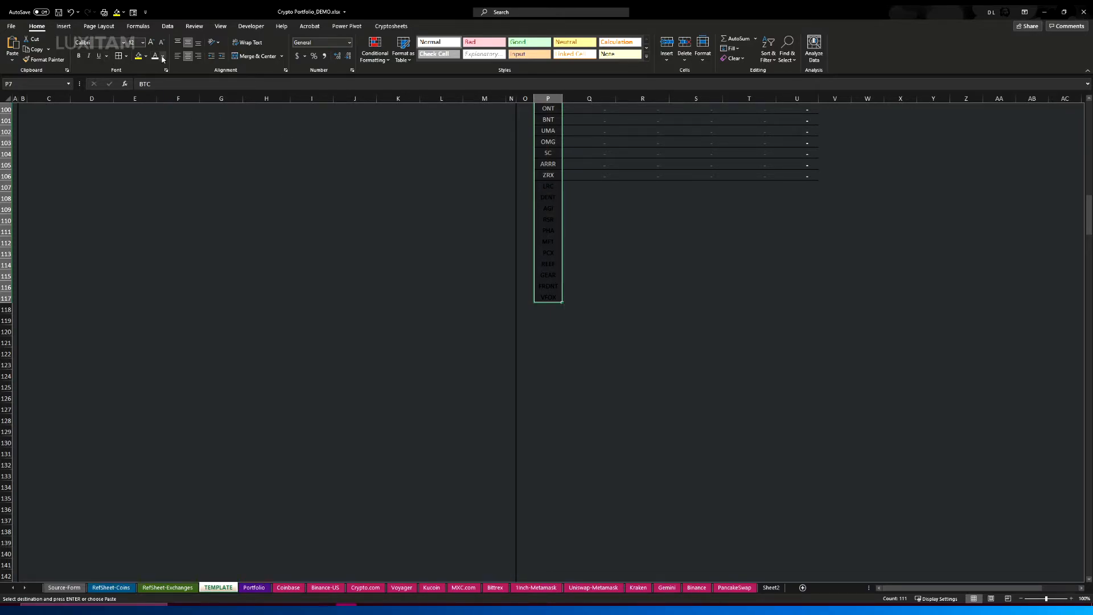
pyautogui.press('Escape')
pyautogui.scroll(20, 539, 336)
pyautogui.click(547, 356)
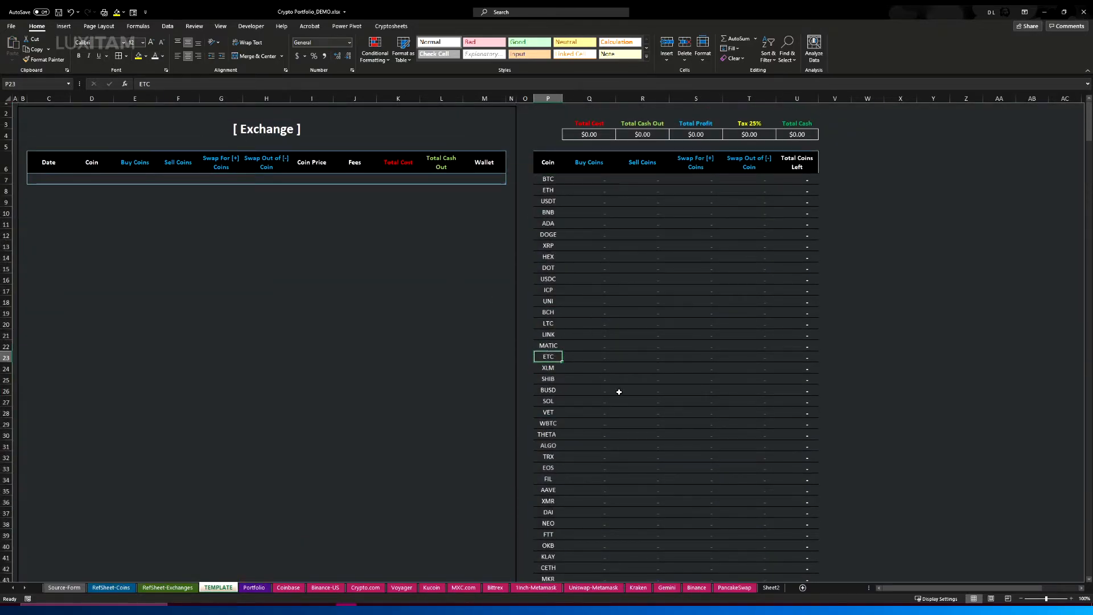
# Add top, inner and bottom horizontal borders to the new coin rows LRC to VFOX in P107:U117 of the TEMPLATE sheet
pyautogui.scroll(-20, 586, 347)
pyautogui.scroll(-5, 563, 256)
pyautogui.moveTo(538, 220); pyautogui.dragTo(795, 330)
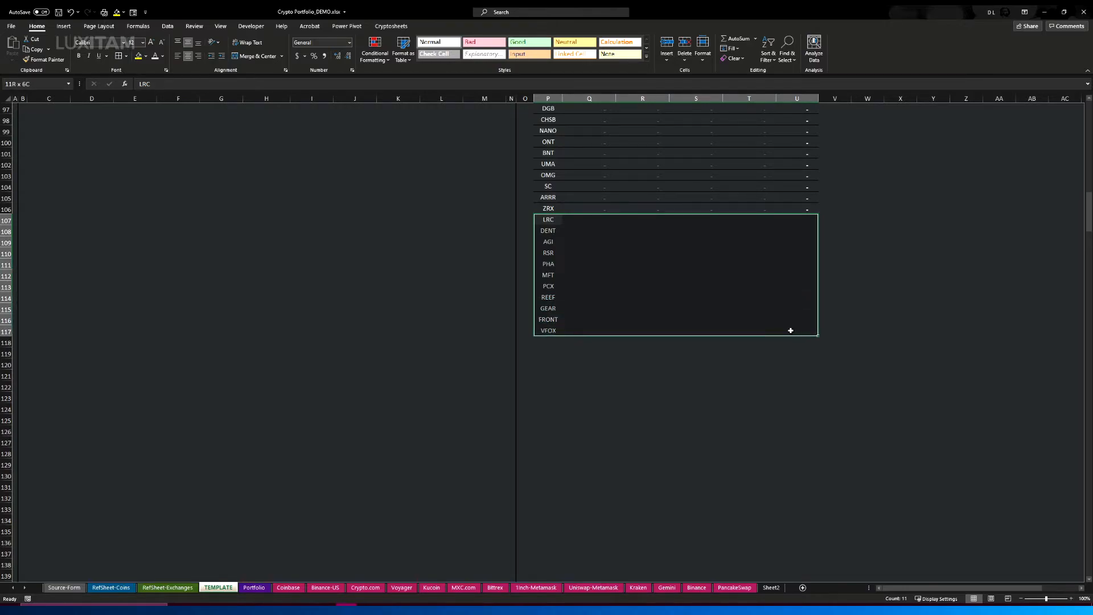
pyautogui.click(126, 56)
pyautogui.click(142, 313)
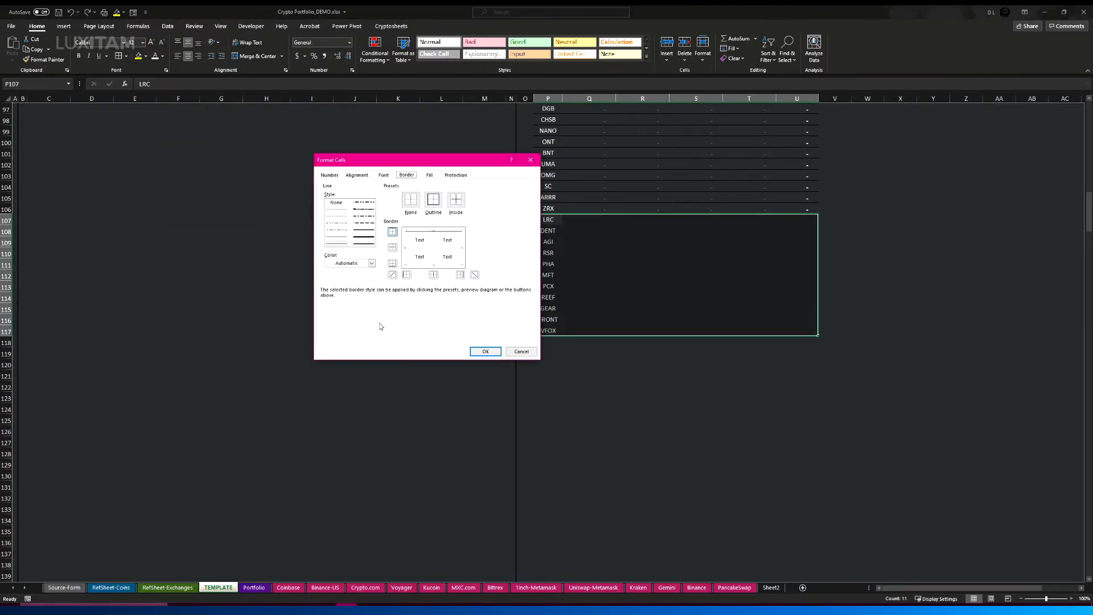
pyautogui.click(391, 234)
pyautogui.click(391, 233)
pyautogui.click(392, 250)
pyautogui.click(392, 250)
pyautogui.click(392, 249)
pyautogui.click(392, 264)
pyautogui.click(485, 353)
pyautogui.click(601, 354)
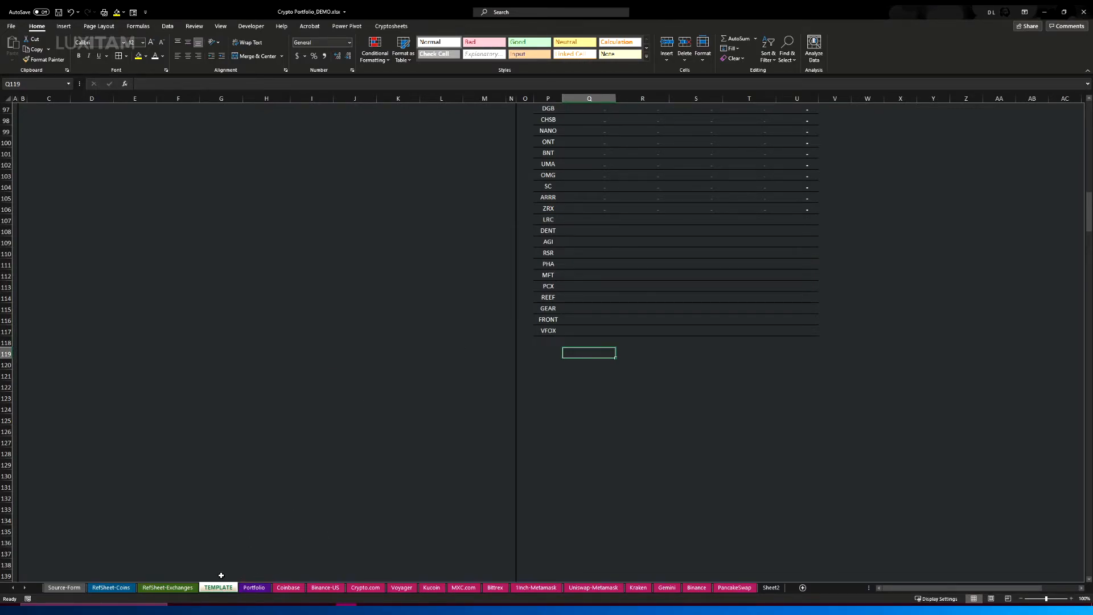
# Copy the updated TEMPLATE sheet and clear all existing contents from Sheet2
pyautogui.scroll(20, 236, 283)
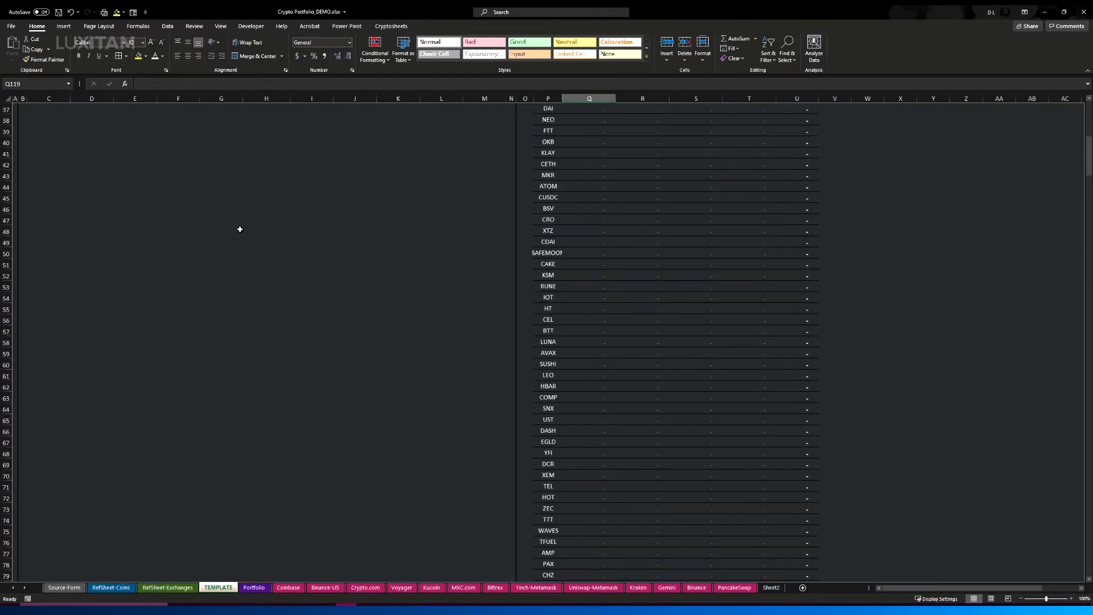
pyautogui.click(8, 98)
pyautogui.hotkey('ctrl', 'c')
pyautogui.click(771, 587)
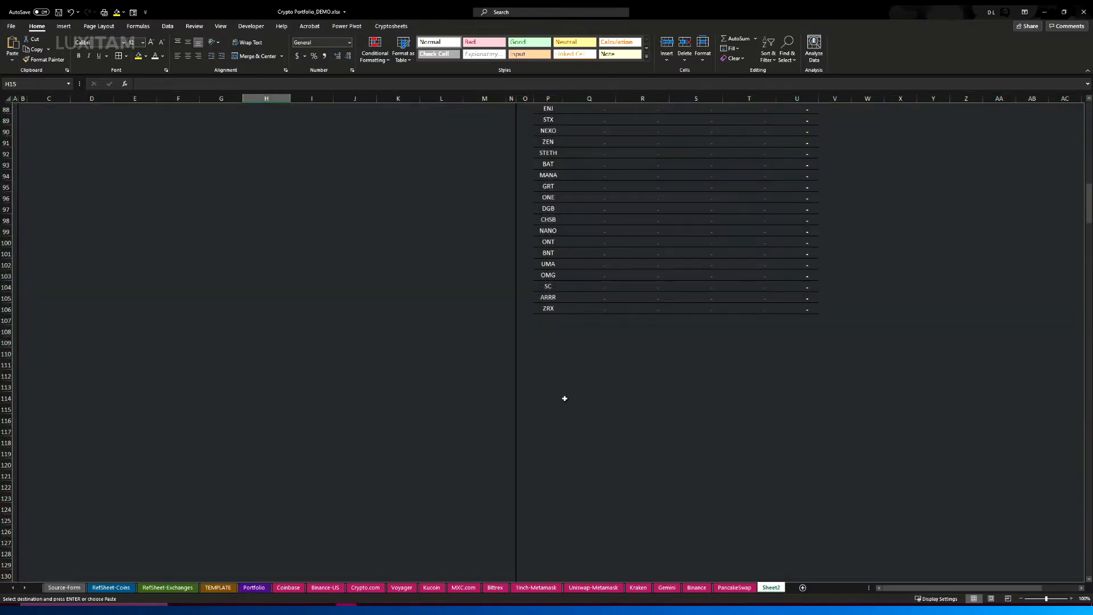
pyautogui.scroll(6, 382, 319)
pyautogui.scroll(20, 403, 340)
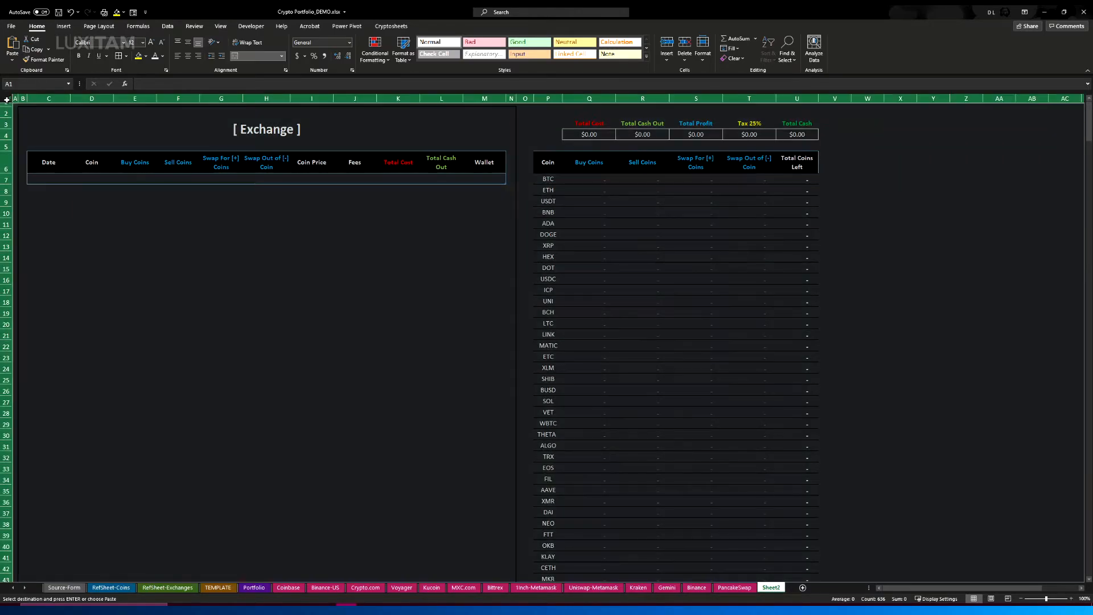
pyautogui.click(8, 99)
pyautogui.press('Delete')
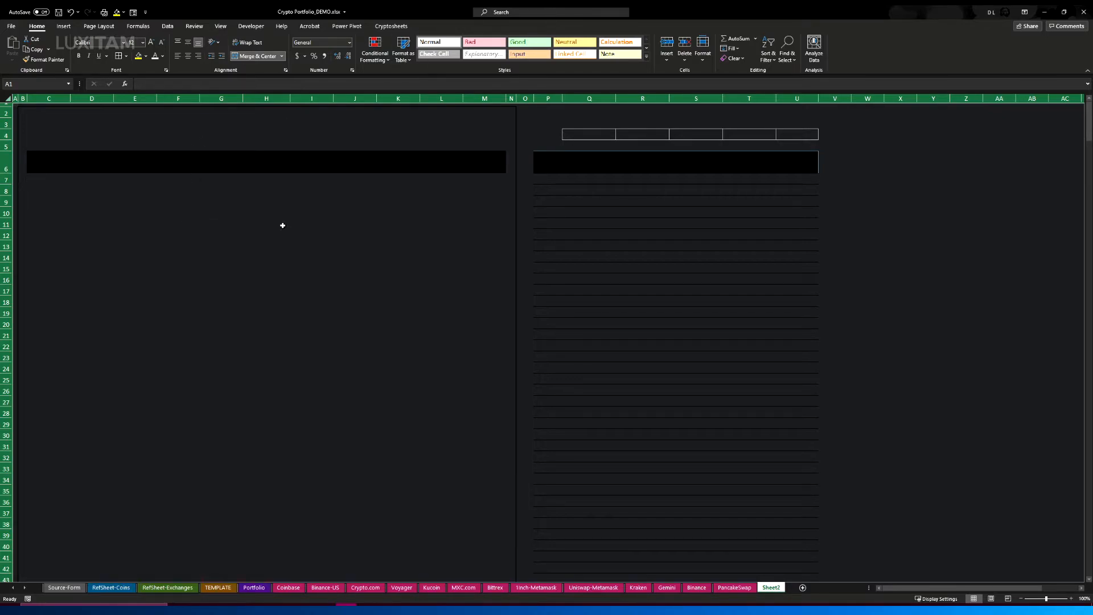
pyautogui.click(218, 587)
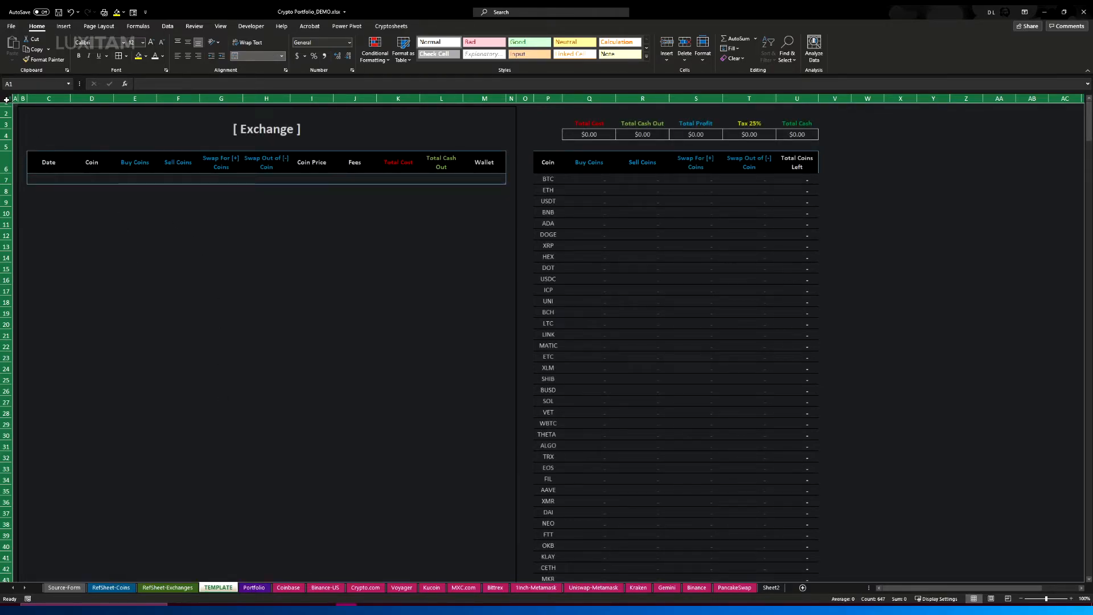
pyautogui.hotkey('ctrl', 'c')
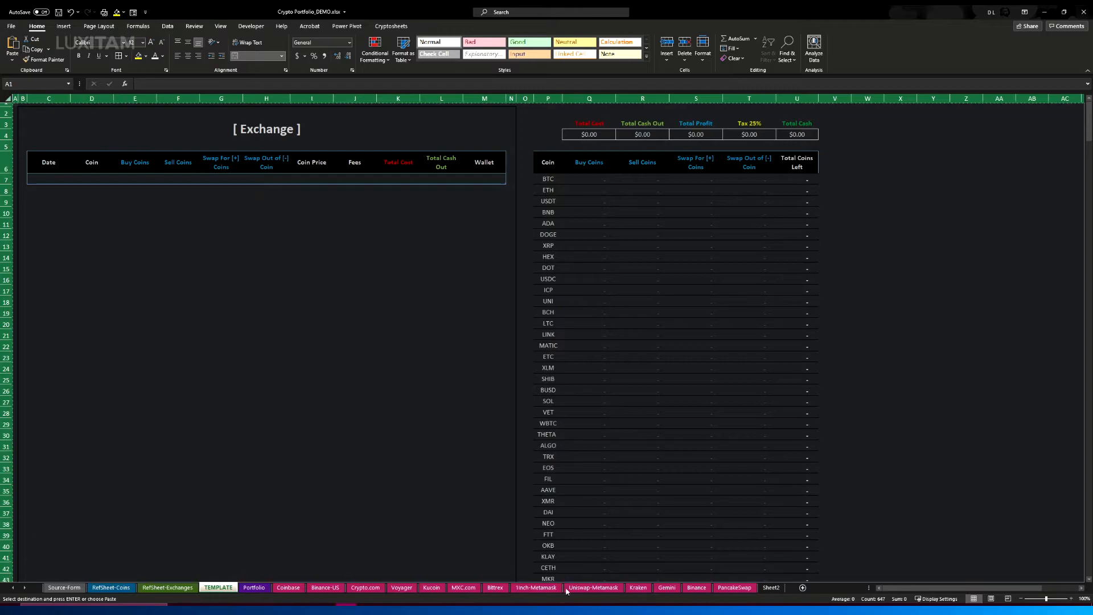
pyautogui.click(771, 587)
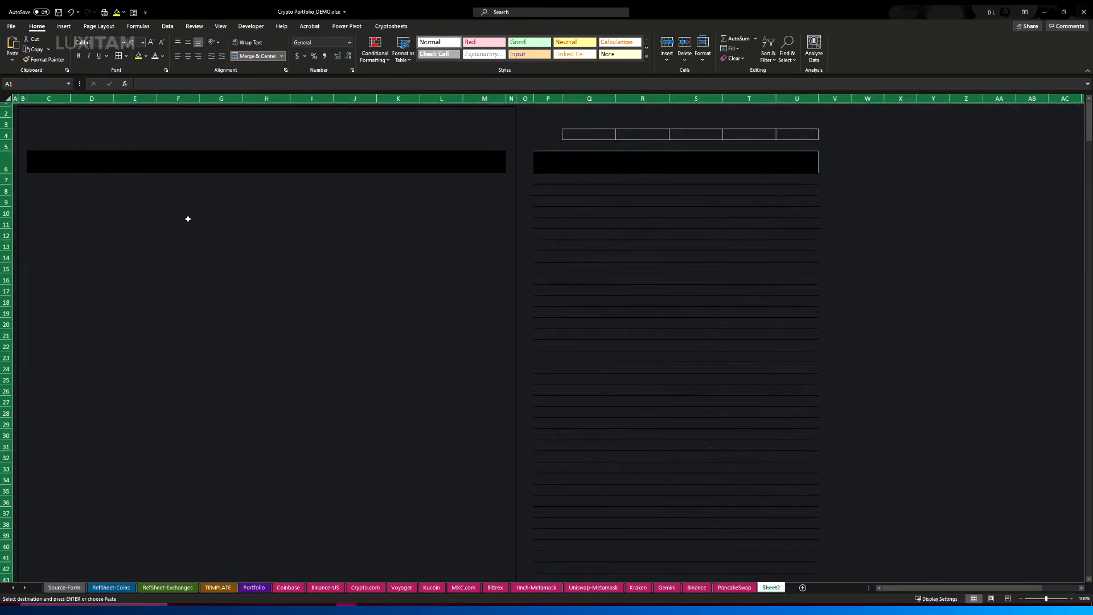
pyautogui.click(15, 106)
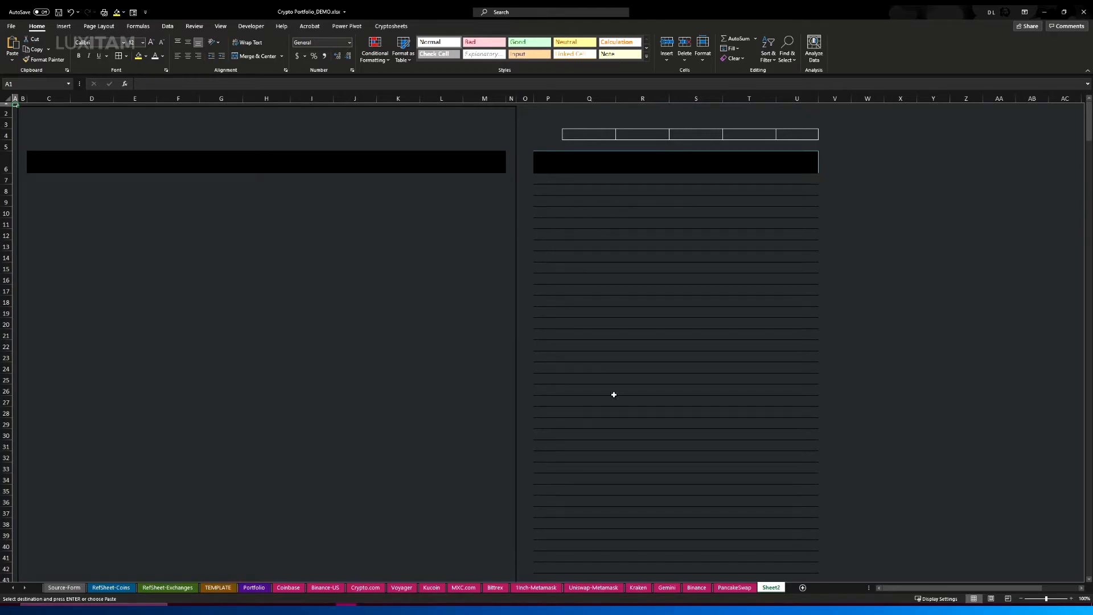
pyautogui.rightClick(765, 589)
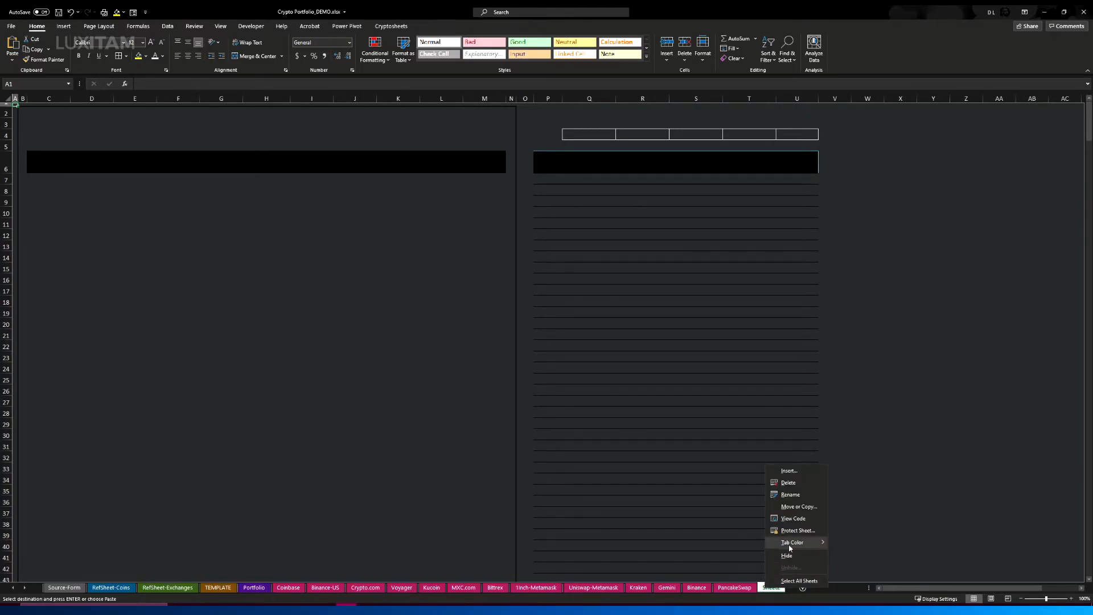
pyautogui.click(229, 589)
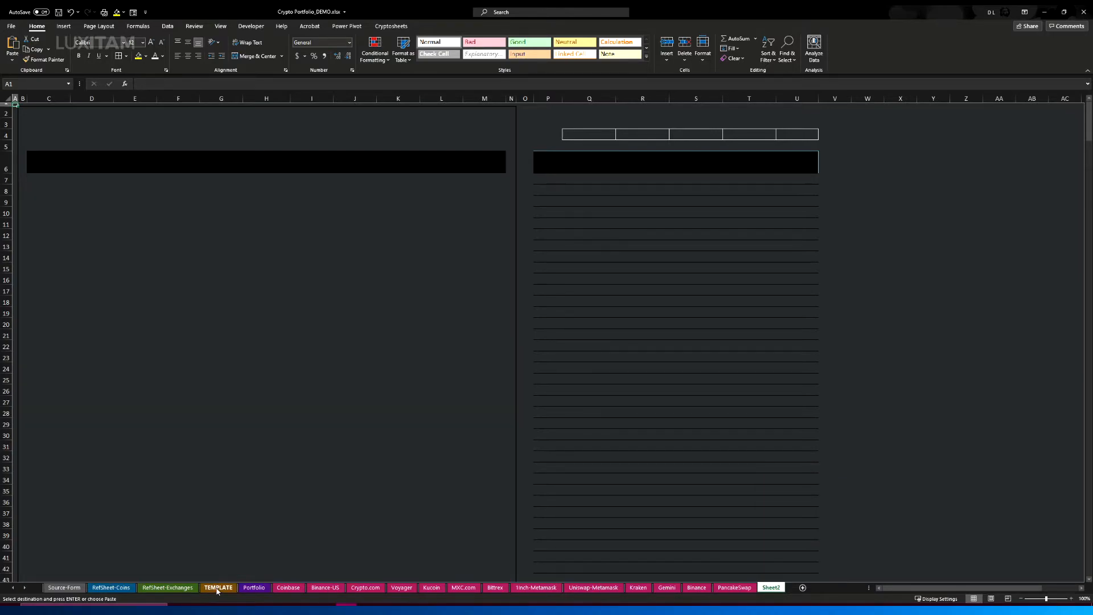
pyautogui.click(219, 587)
pyautogui.click(178, 312)
pyautogui.press('Escape')
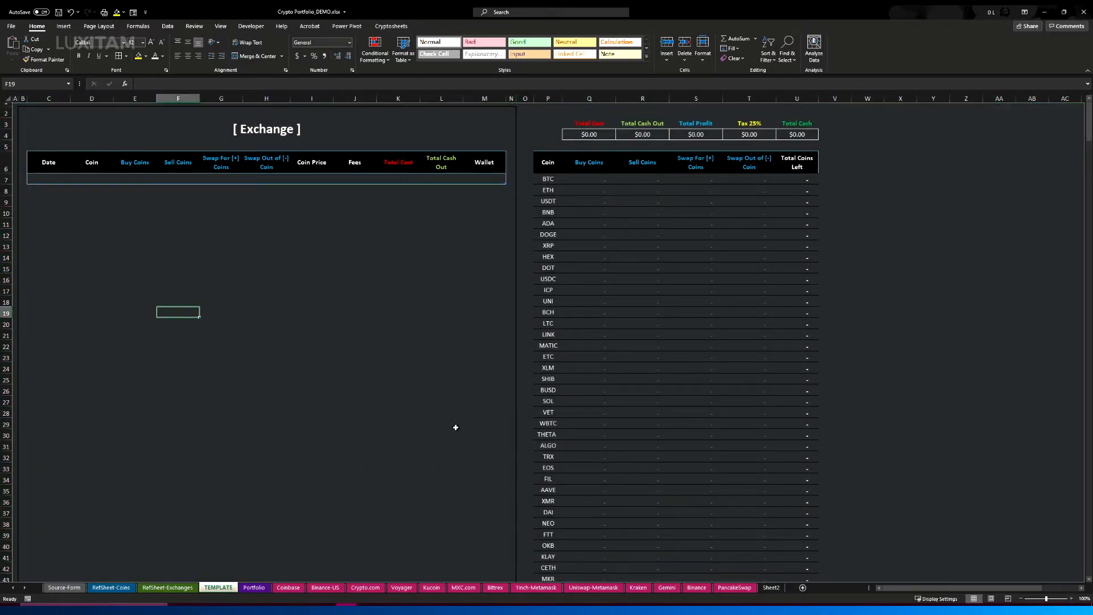
# Delete Sheet2 and add a new blank worksheet at the end of the workbook
pyautogui.rightClick(771, 588)
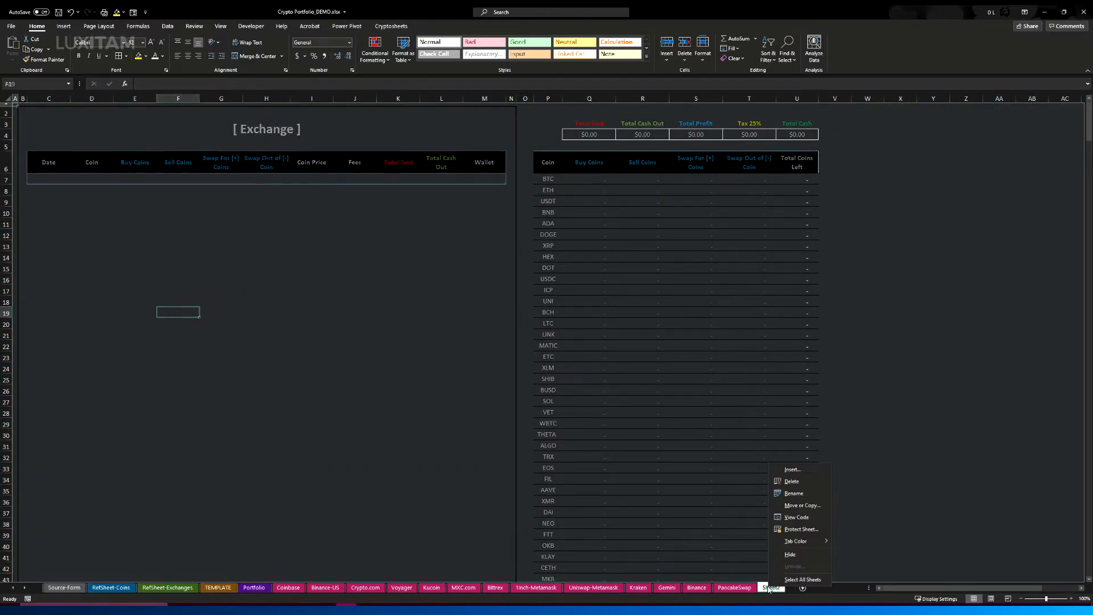
pyautogui.click(792, 482)
pyautogui.click(533, 335)
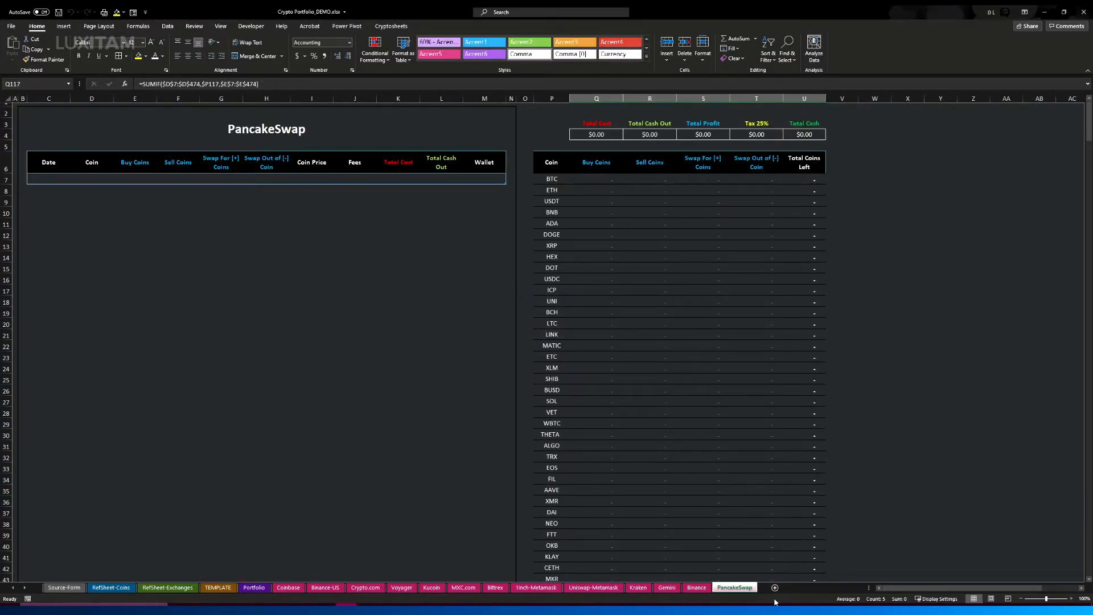
pyautogui.click(787, 587)
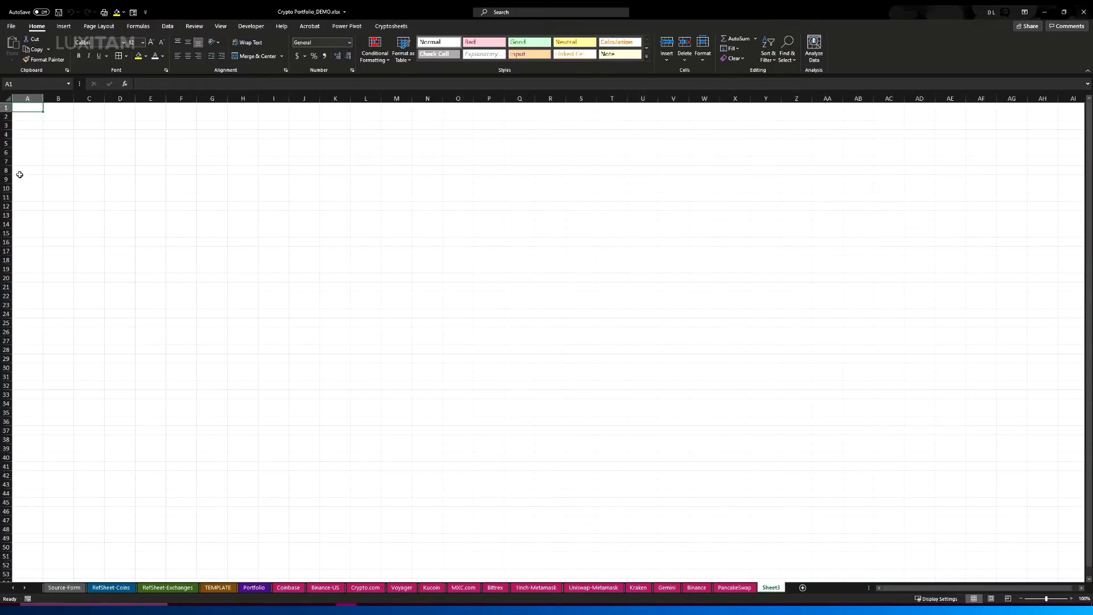
# Copy the entire TEMPLATE sheet and paste it into the blank Sheet3 starting at A1
pyautogui.click(218, 588)
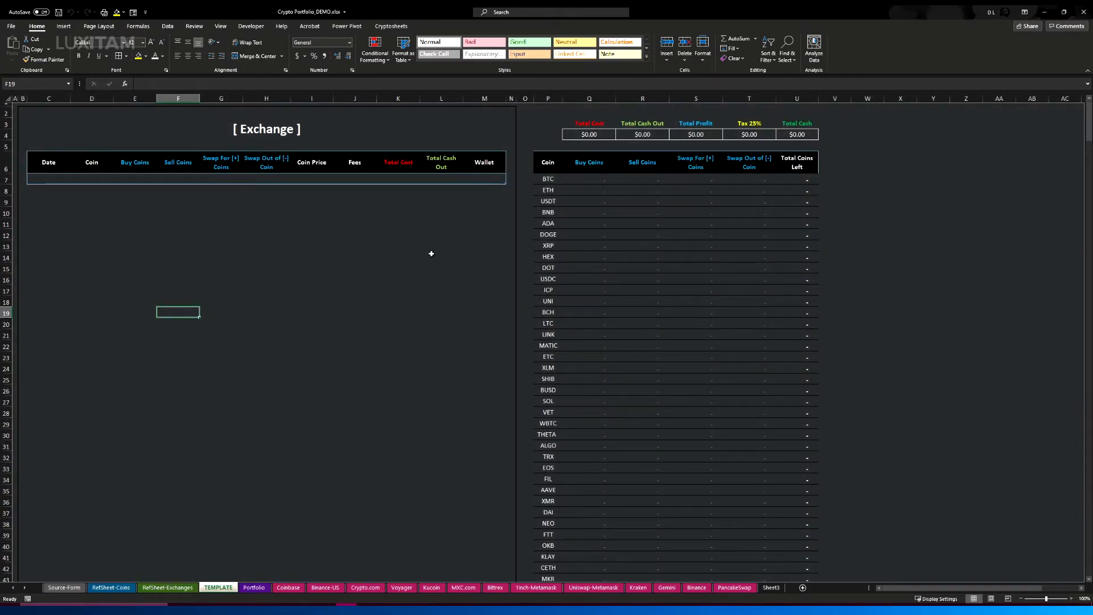
pyautogui.click(8, 100)
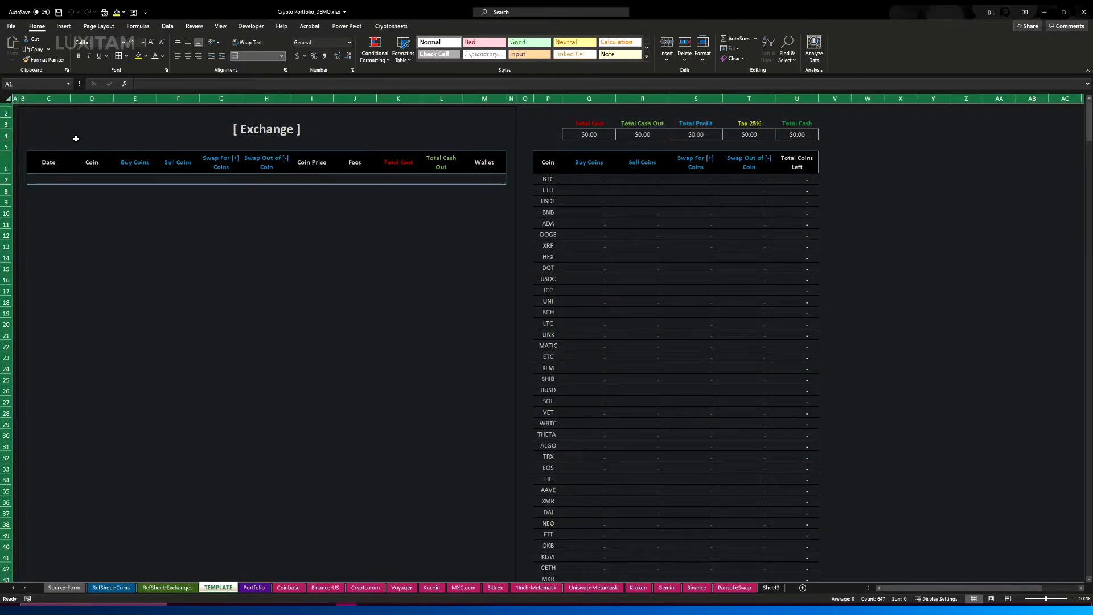
pyautogui.hotkey('ctrl', 'c')
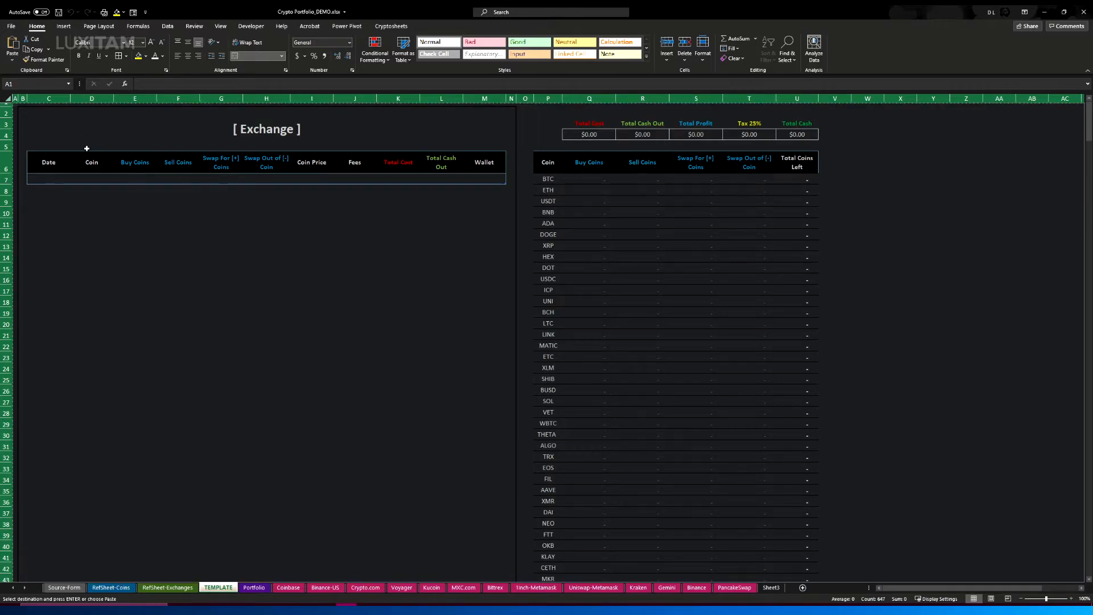
pyautogui.click(771, 587)
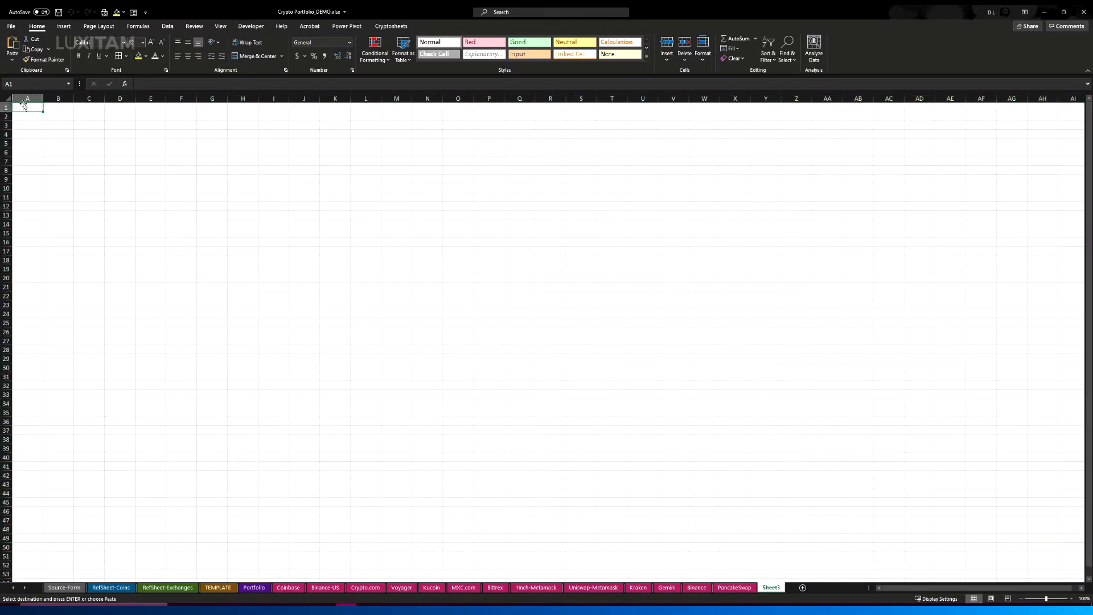
pyautogui.hotkey('ctrl', 'v')
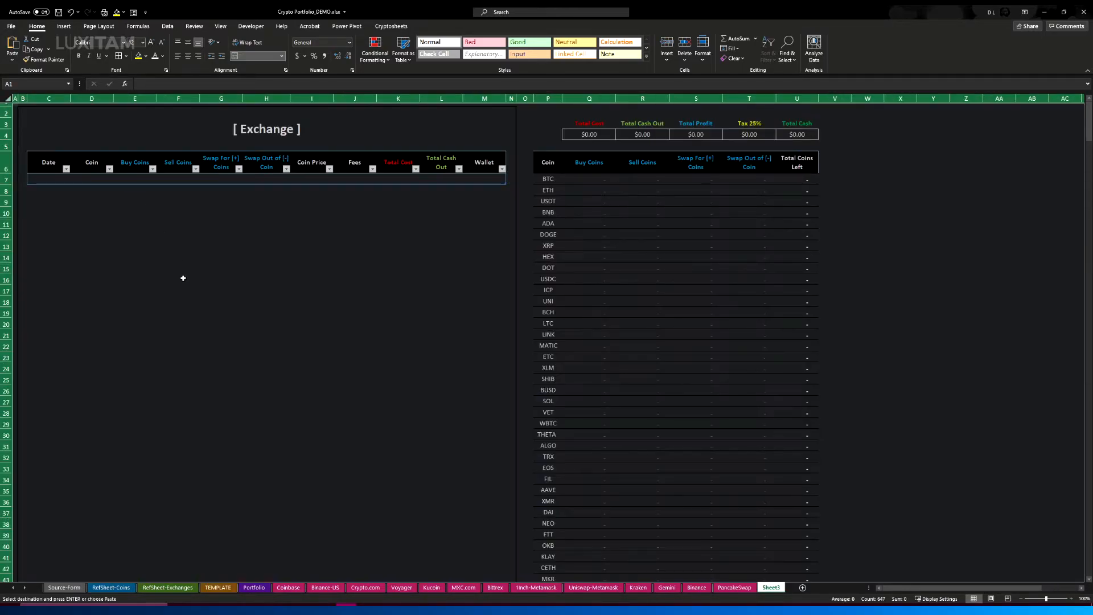
pyautogui.click(216, 590)
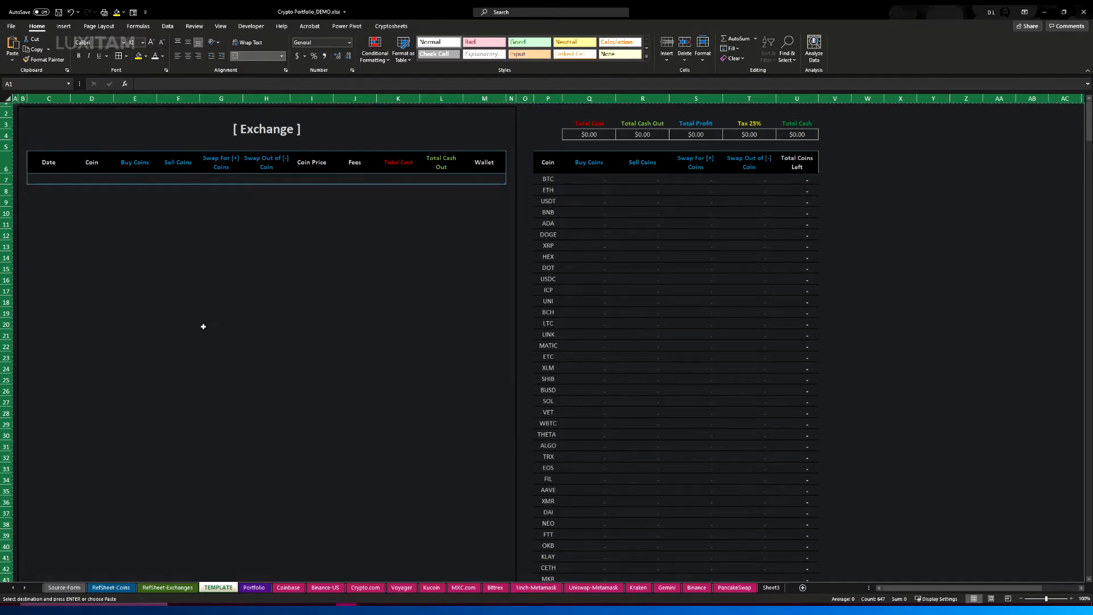
pyautogui.press('Escape')
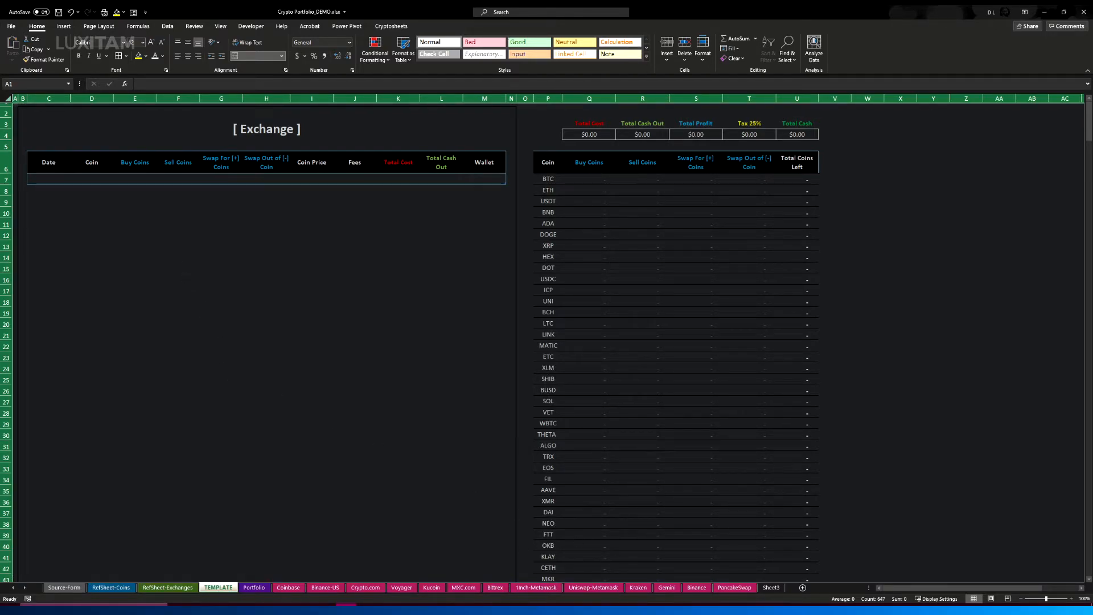
# Turn off the filter buttons on the header row of the transaction table in Sheet3
pyautogui.click(770, 587)
pyautogui.click(267, 164)
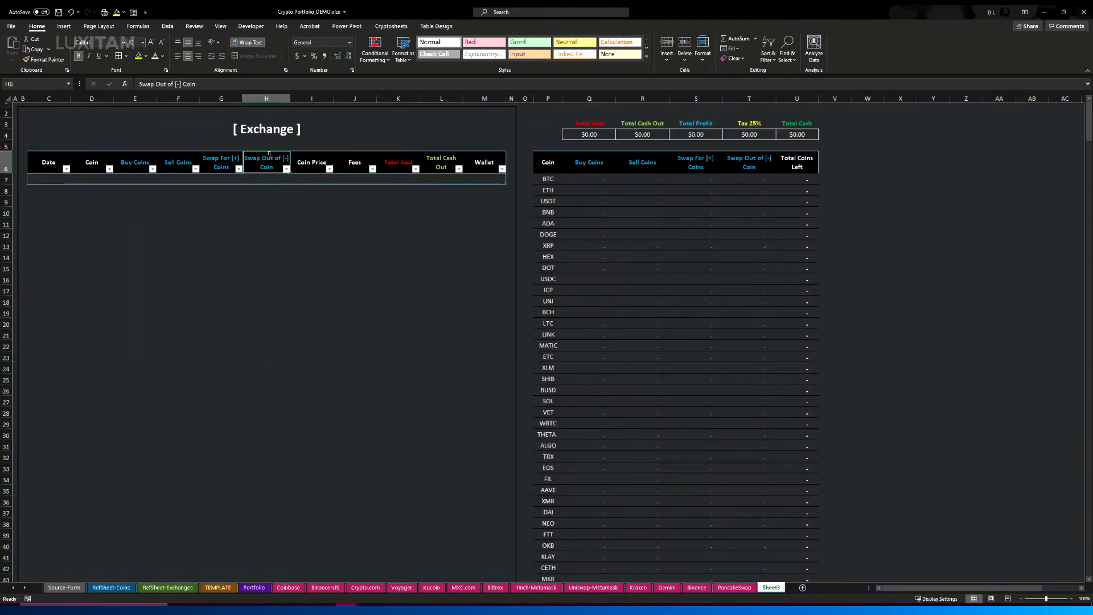
pyautogui.click(436, 26)
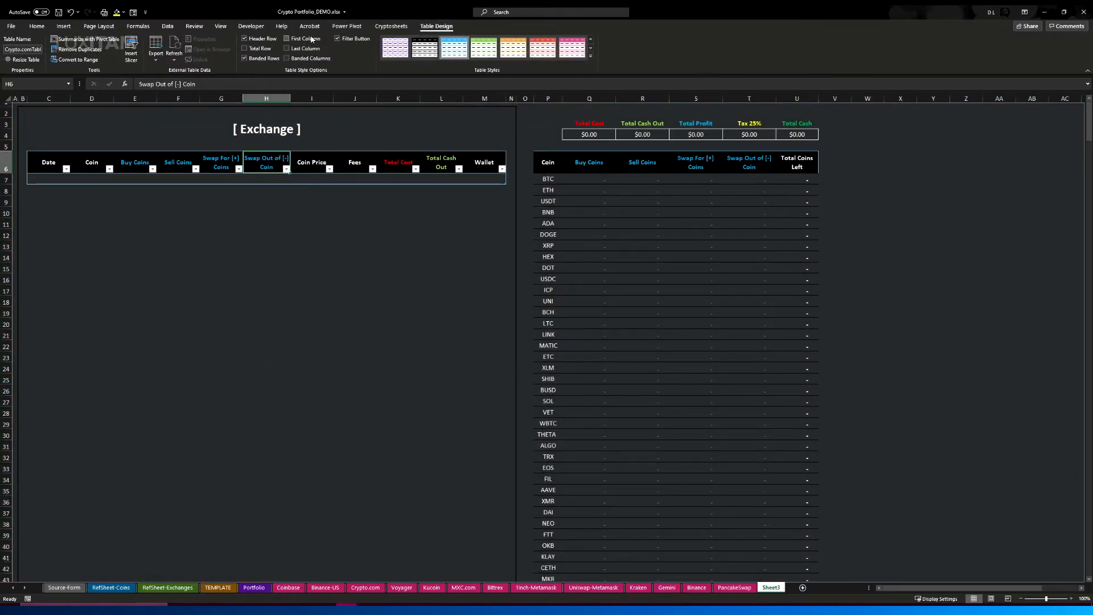
pyautogui.click(337, 39)
pyautogui.click(322, 189)
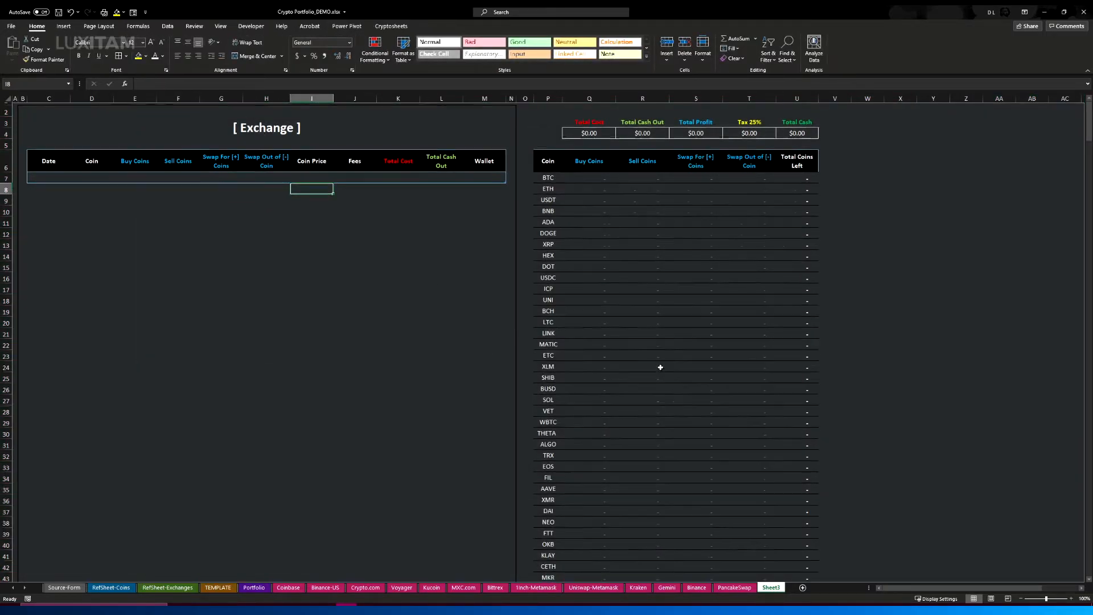
# Fill the ZRX row formulas in Q106:U106 down to the VFOX row 117 on Sheet3
pyautogui.scroll(-13, 622, 372)
pyautogui.scroll(-20, 621, 371)
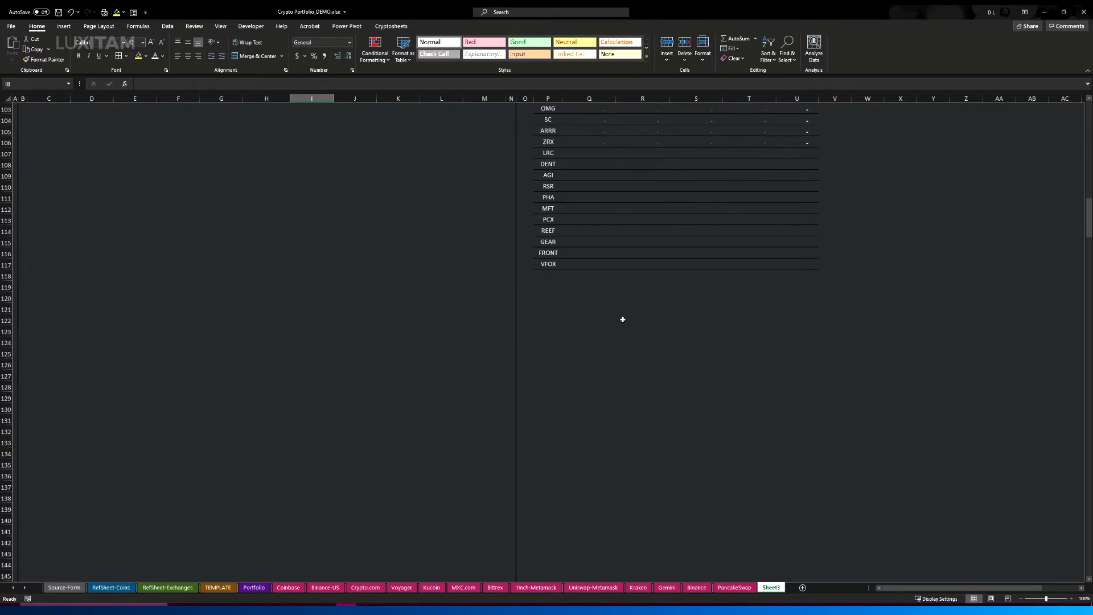
pyautogui.moveTo(543, 266); pyautogui.dragTo(555, 186)
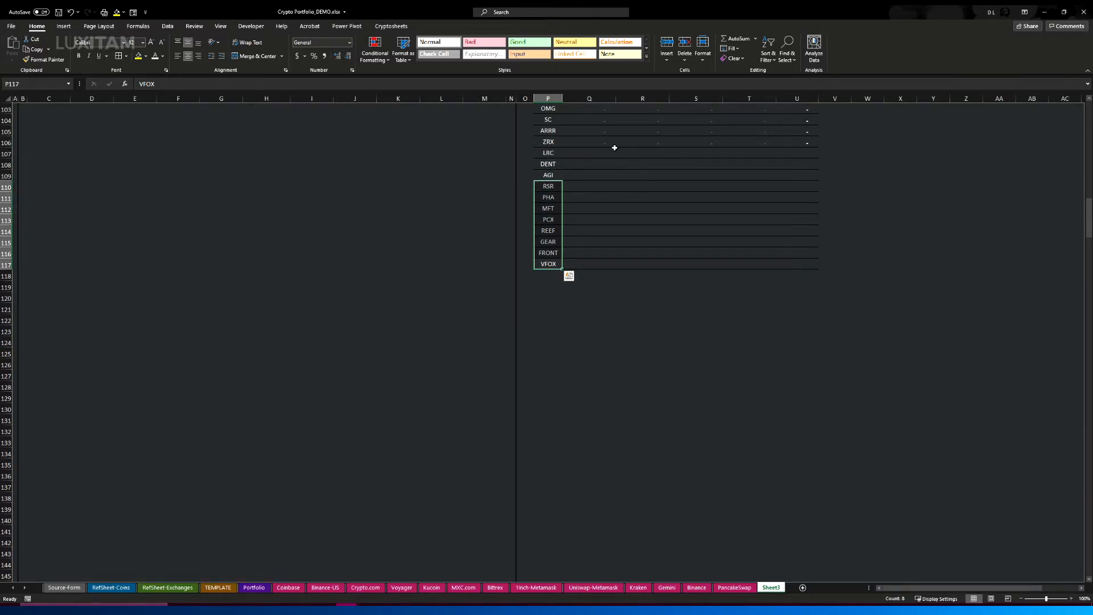
pyautogui.moveTo(588, 141); pyautogui.dragTo(828, 268)
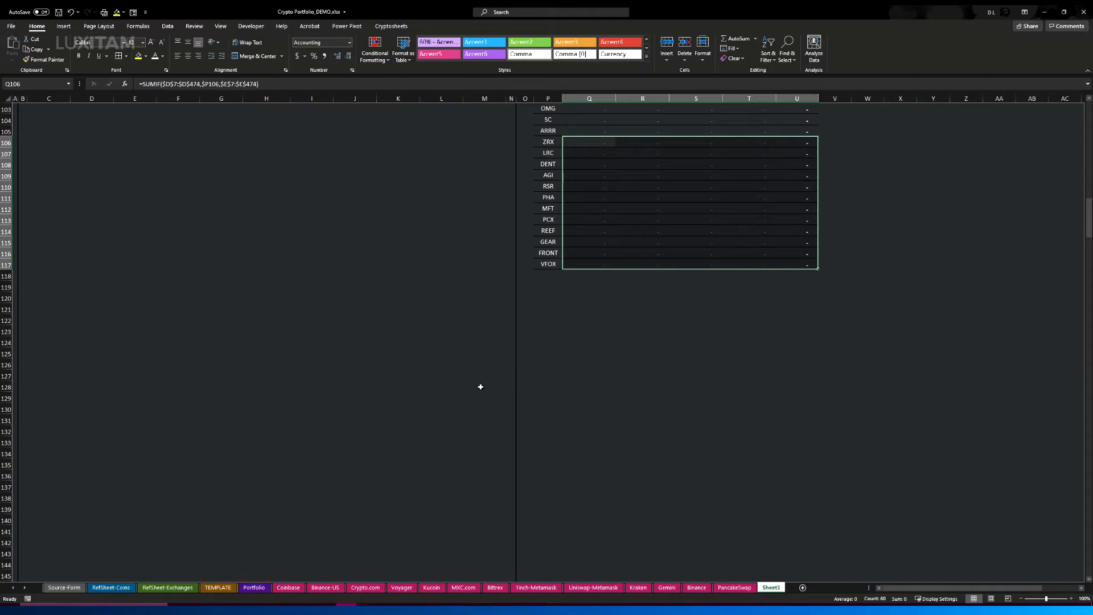
# Fill the ZRX row formulas in Q106:U106 down to the VFOX row 117 on the TEMPLATE sheet and check the filled formulas
pyautogui.click(218, 588)
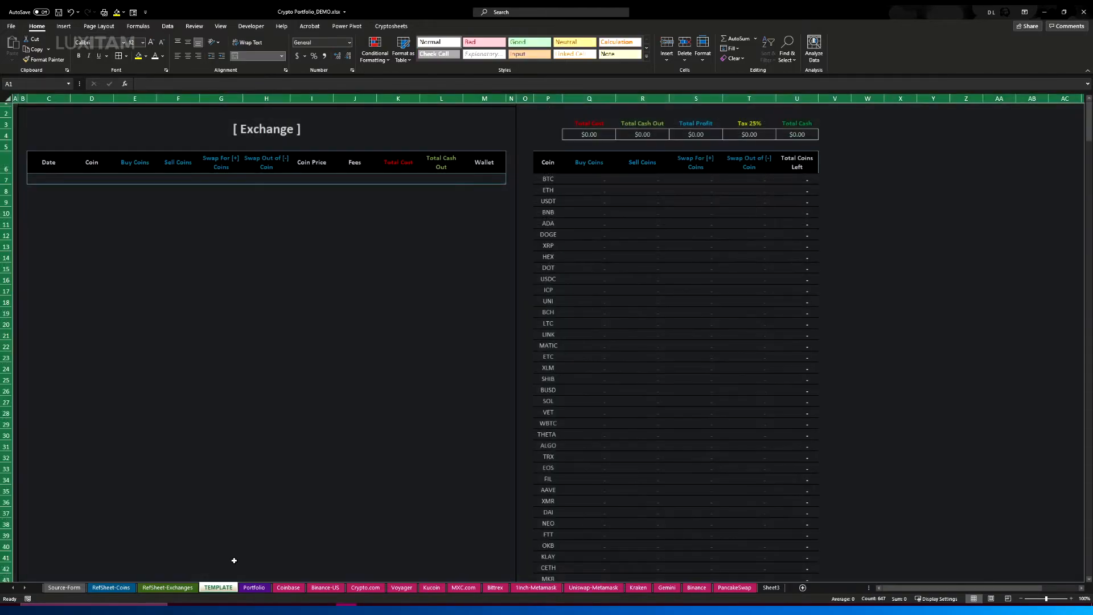
pyautogui.scroll(-20, 617, 456)
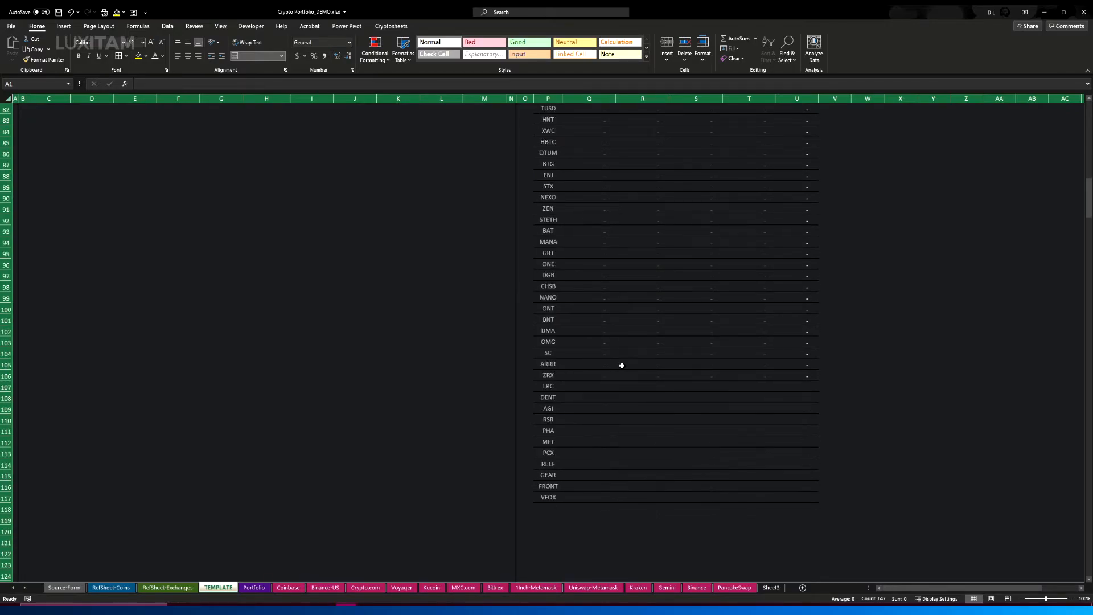
pyautogui.scroll(3, 657, 271)
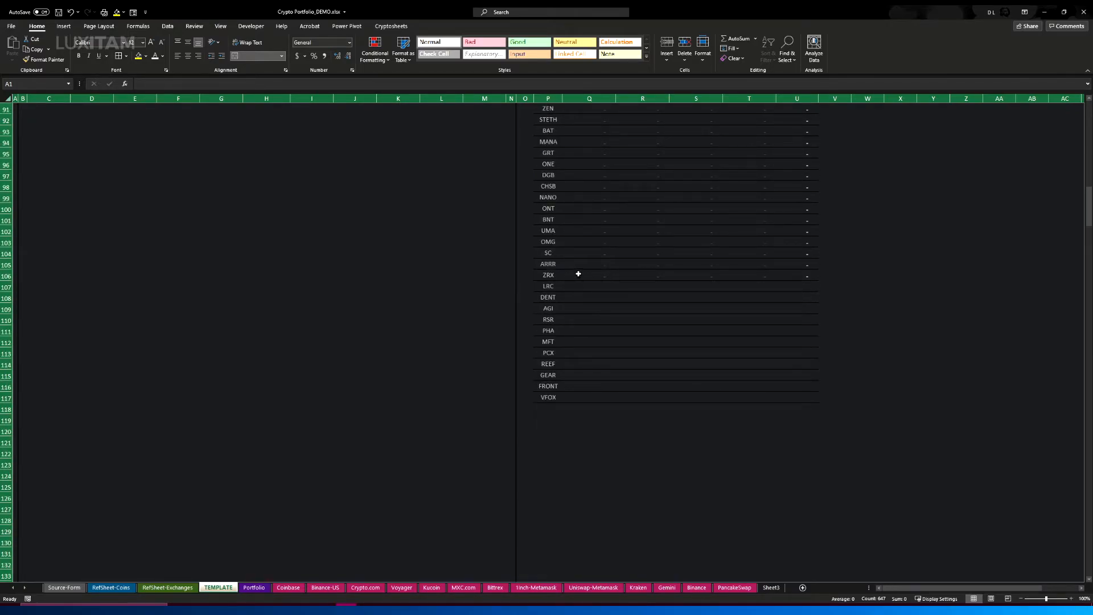
pyautogui.moveTo(578, 274); pyautogui.dragTo(810, 403)
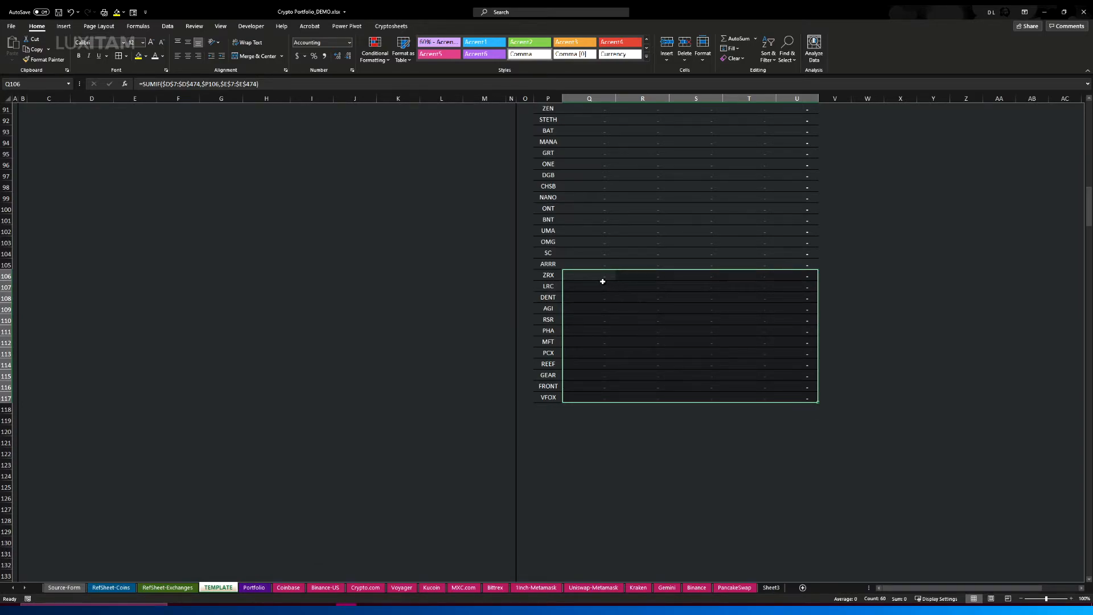
pyautogui.press('Down')
pyautogui.press('Down')
pyautogui.press('Down')
pyautogui.press('Down')
pyautogui.click(753, 332)
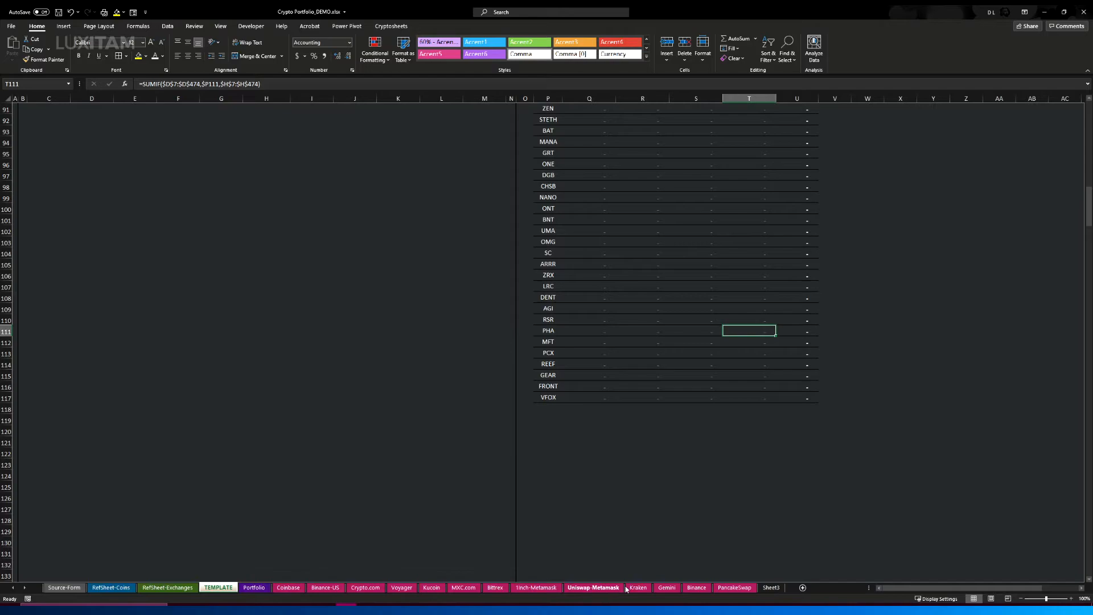
# Rename Sheet3 as XYZ Exchange
pyautogui.rightClick(769, 589)
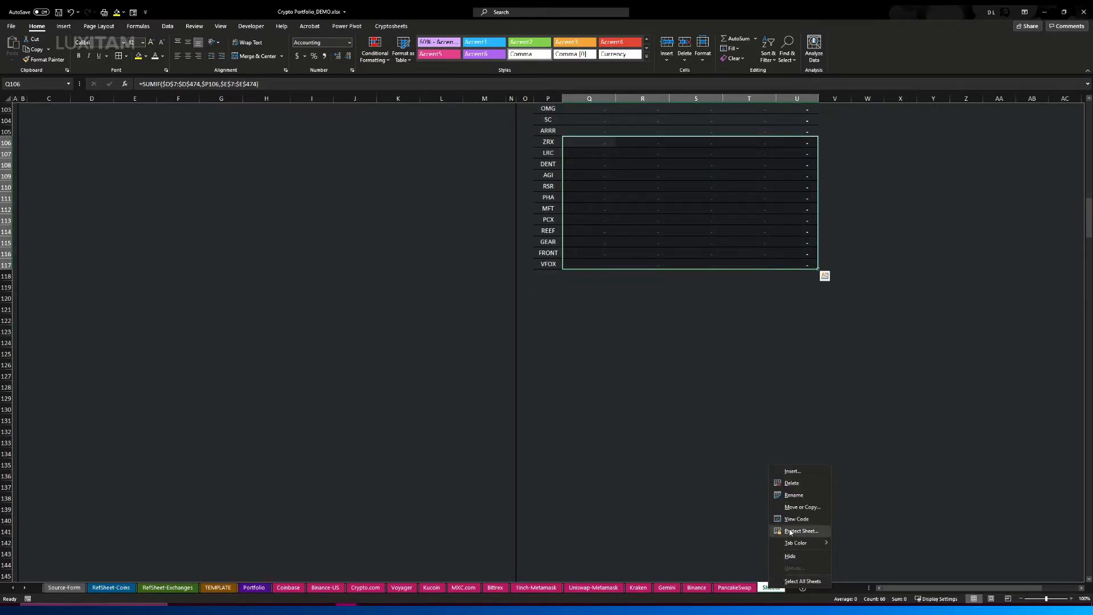
pyautogui.click(794, 493)
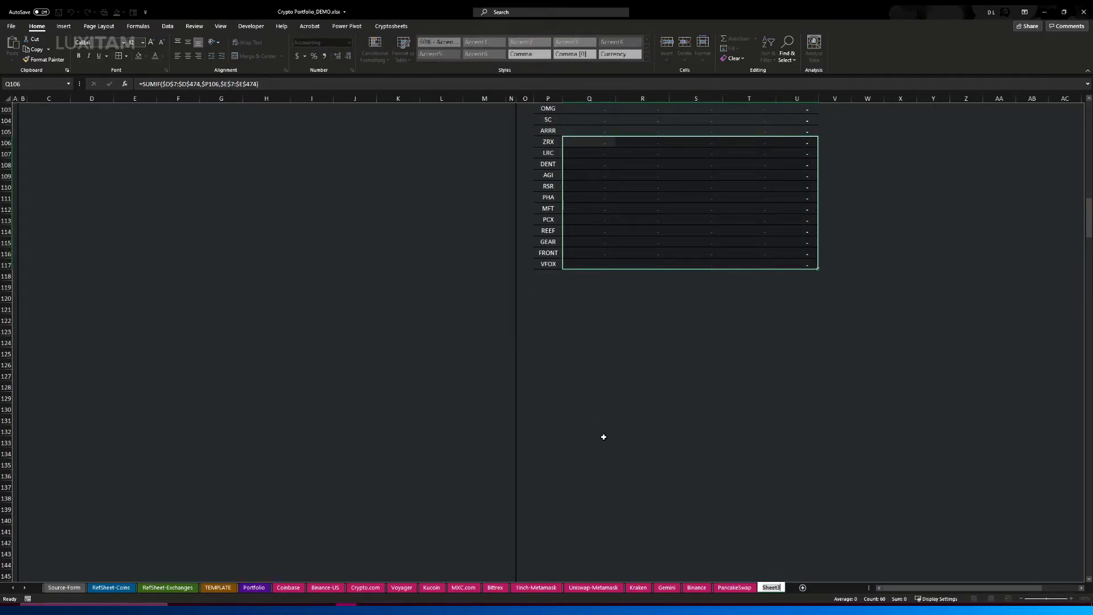
pyautogui.write('XYZ Exchange')
pyautogui.click(700, 454)
# Color the XYZ Exchange sheet tab dark pink to match the other exchange tabs
pyautogui.rightClick(777, 592)
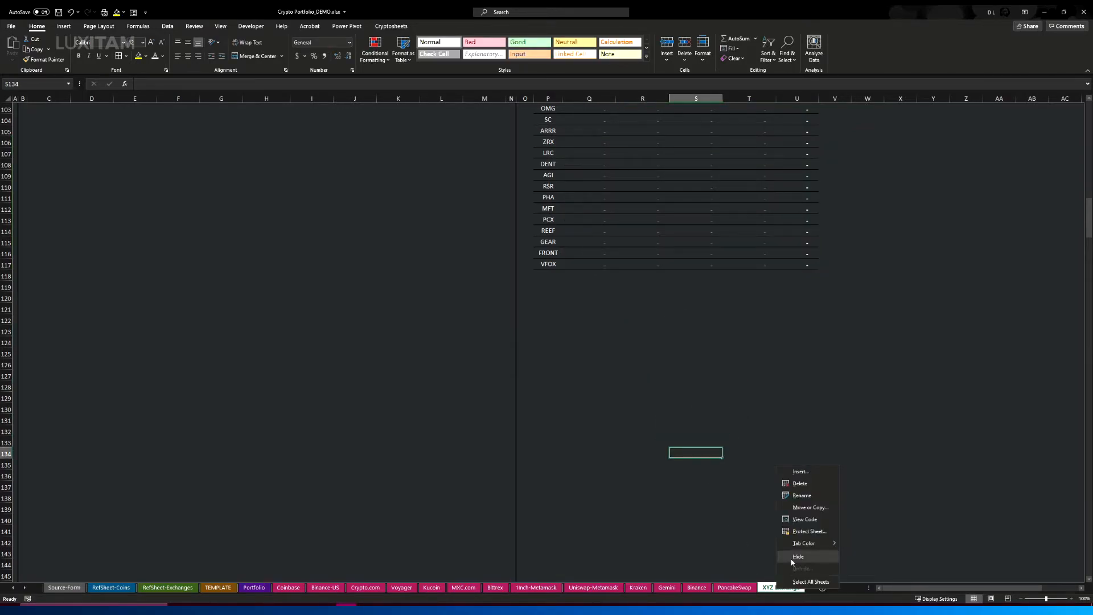
pyautogui.moveTo(805, 543)
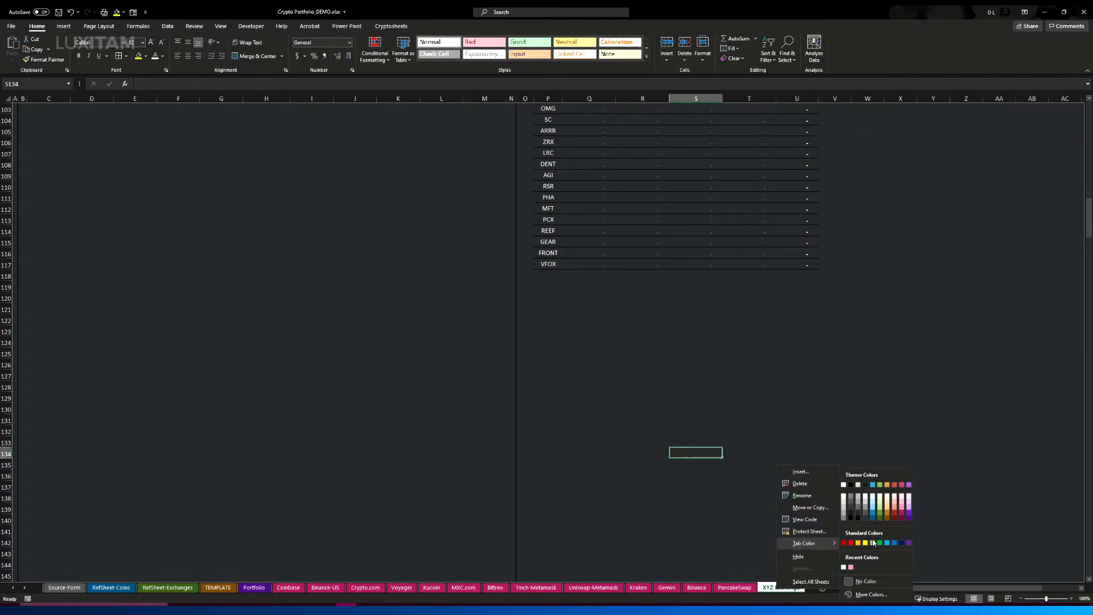
pyautogui.click(901, 513)
pyautogui.click(745, 589)
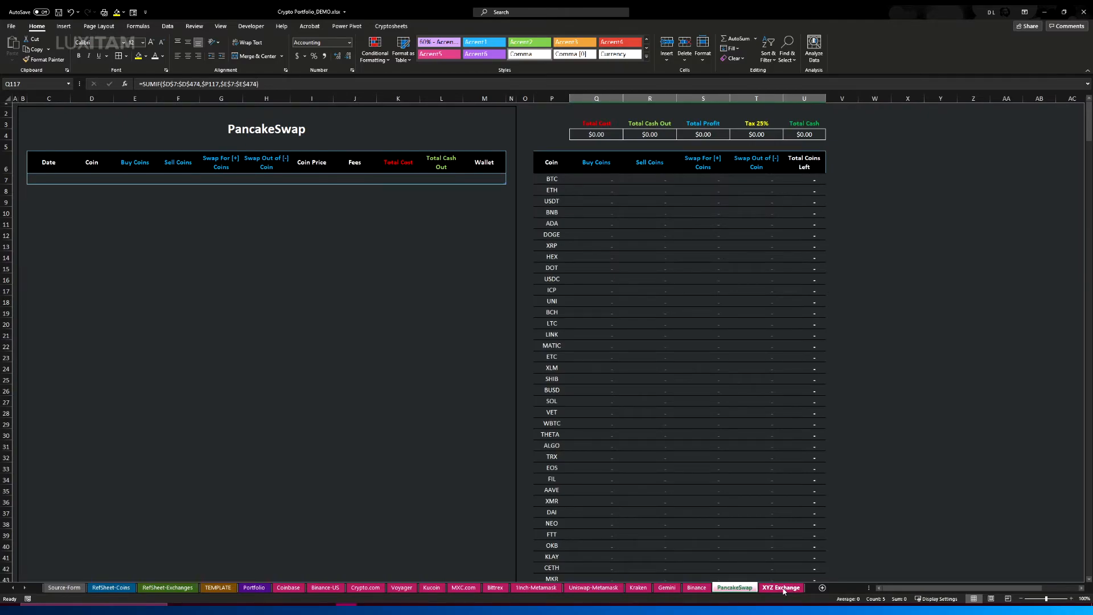
pyautogui.click(781, 588)
# Replace the [ Exchange ] title in C3 of the new sheet with XYZ Exchange
pyautogui.scroll(20, 309, 357)
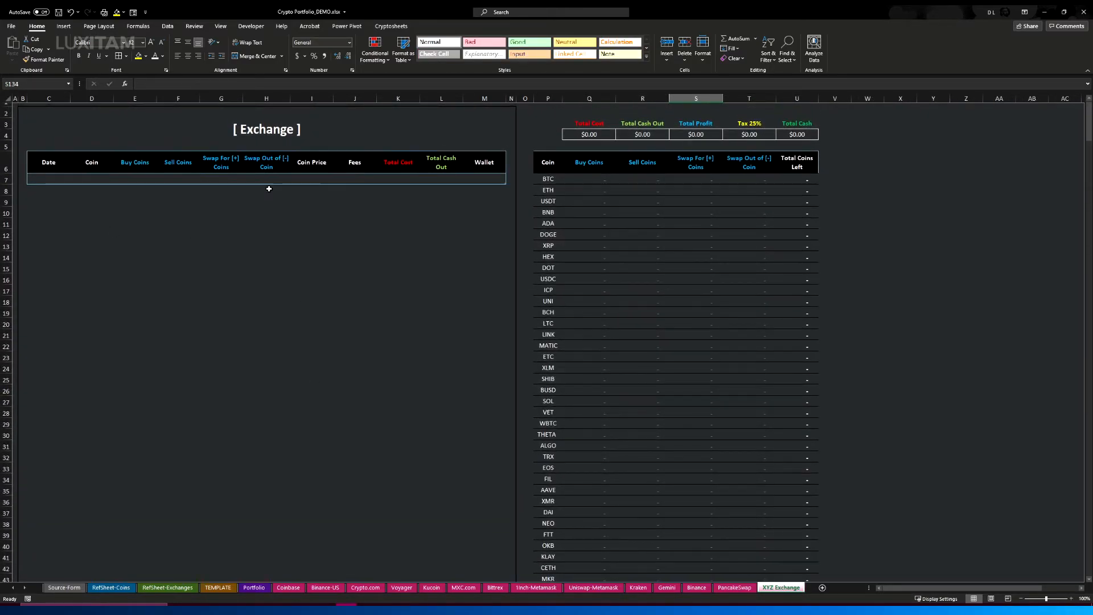
pyautogui.click(265, 135)
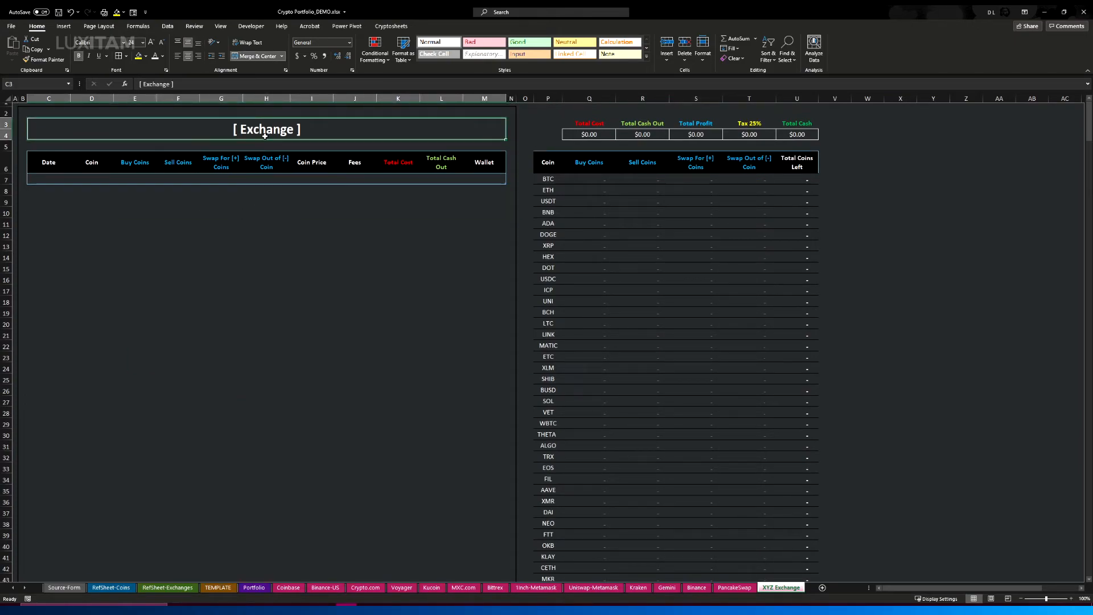
pyautogui.write('XYZ ')
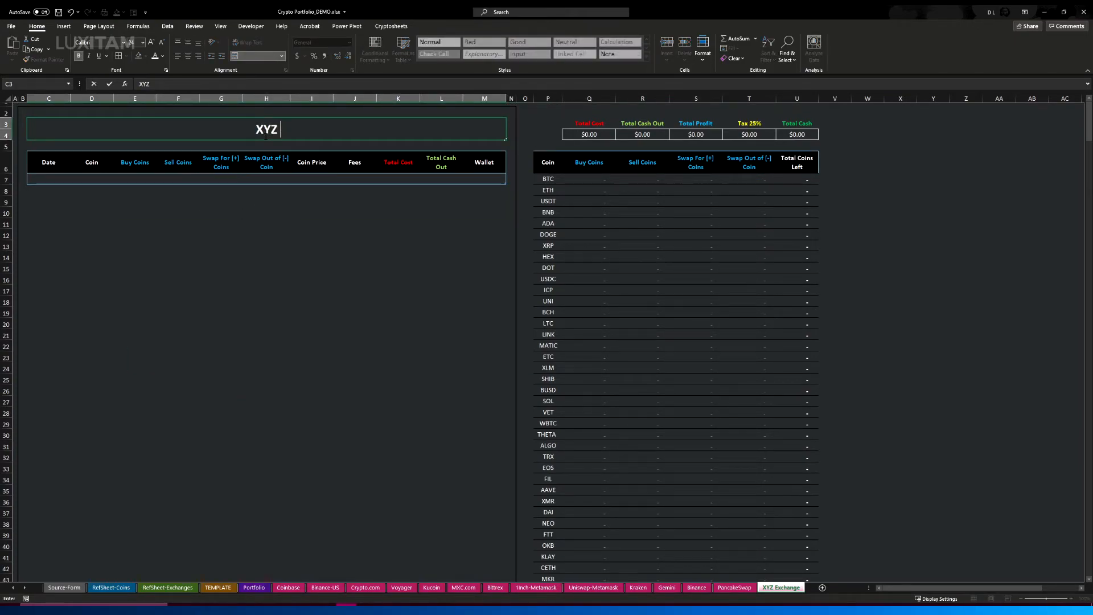
pyautogui.write('Exchange')
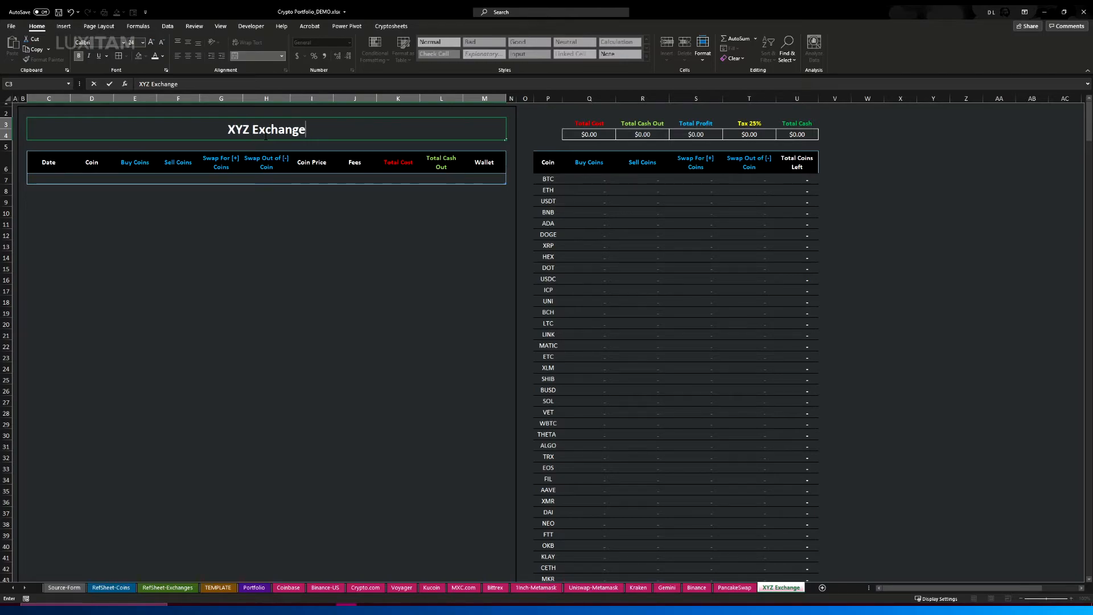
pyautogui.click(293, 313)
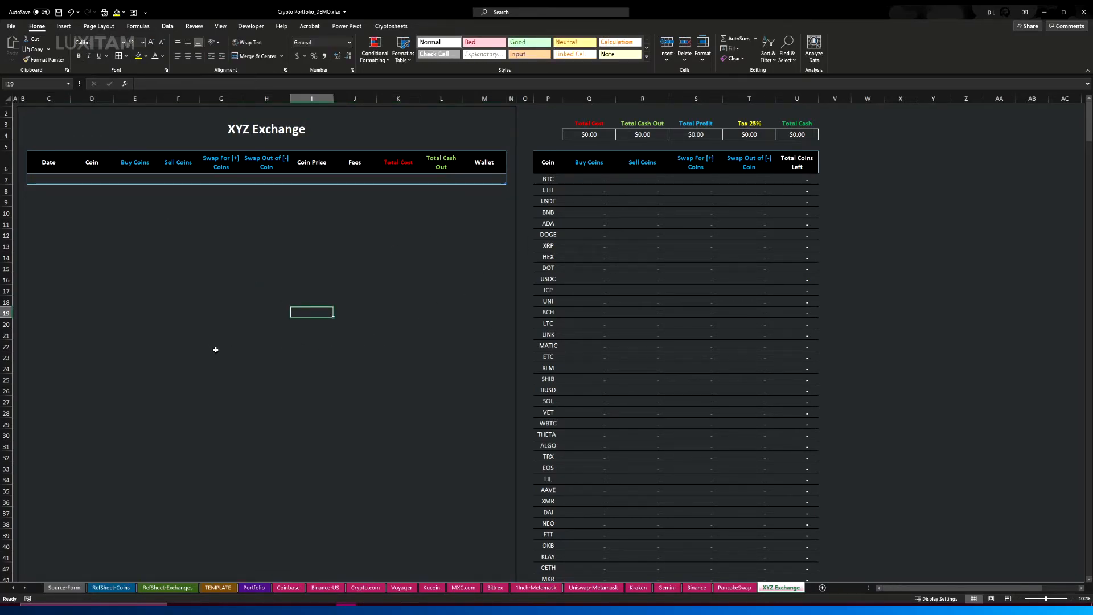
# Use the data entry form to record a 6-5-2021 purchase of 500 VFOX at a coin price of $1.00 with wallet XYZ Exchange
pyautogui.click(135, 178)
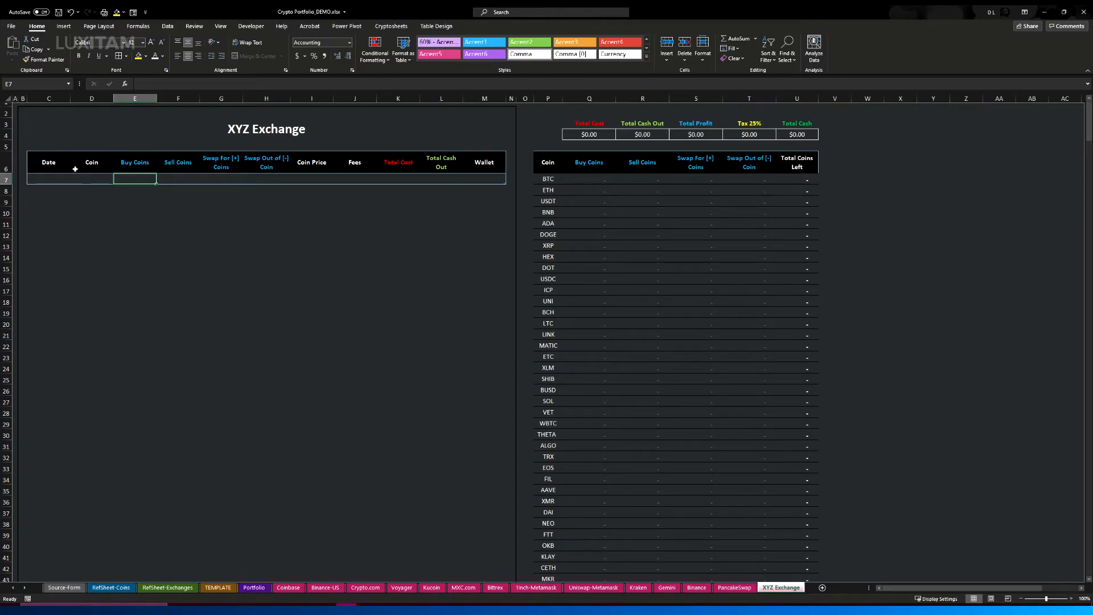
pyautogui.click(133, 12)
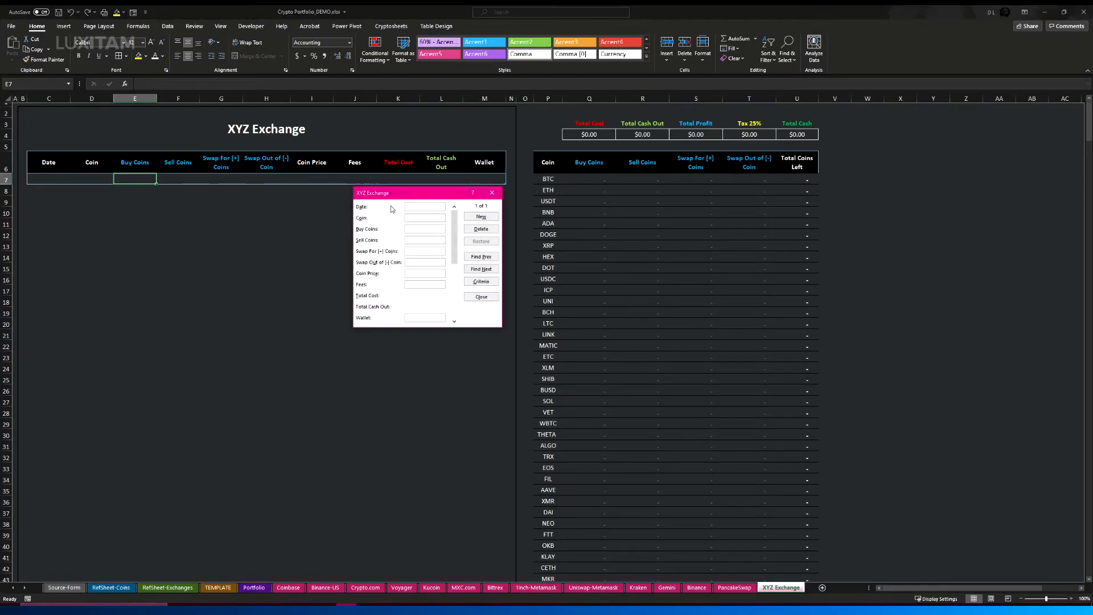
pyautogui.write('6-5-2021')
pyautogui.press('Tab')
pyautogui.write('VEX500')
pyautogui.press('Tab')
pyautogui.press('Tab')
pyautogui.press('Tab')
pyautogui.write('XYZ Exchang')
pyautogui.click(481, 297)
# Check the new VFOX transaction row, the Total Cost summary cell and the VFOX row in the coin summary
pyautogui.moveTo(63, 179); pyautogui.dragTo(490, 178)
pyautogui.click(589, 135)
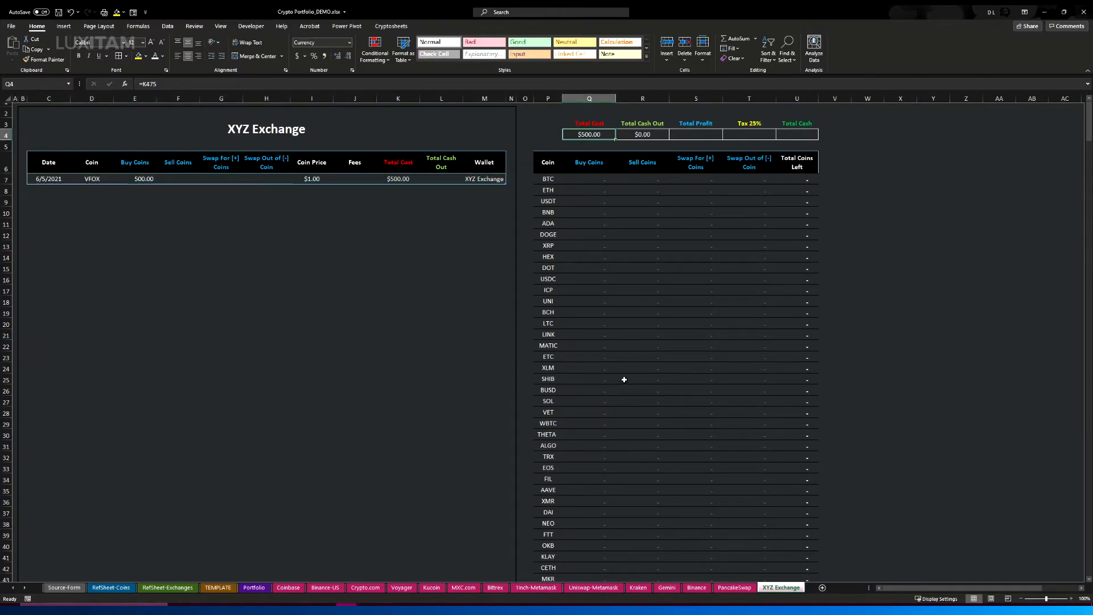
pyautogui.scroll(-18, 621, 370)
pyautogui.scroll(-15, 618, 368)
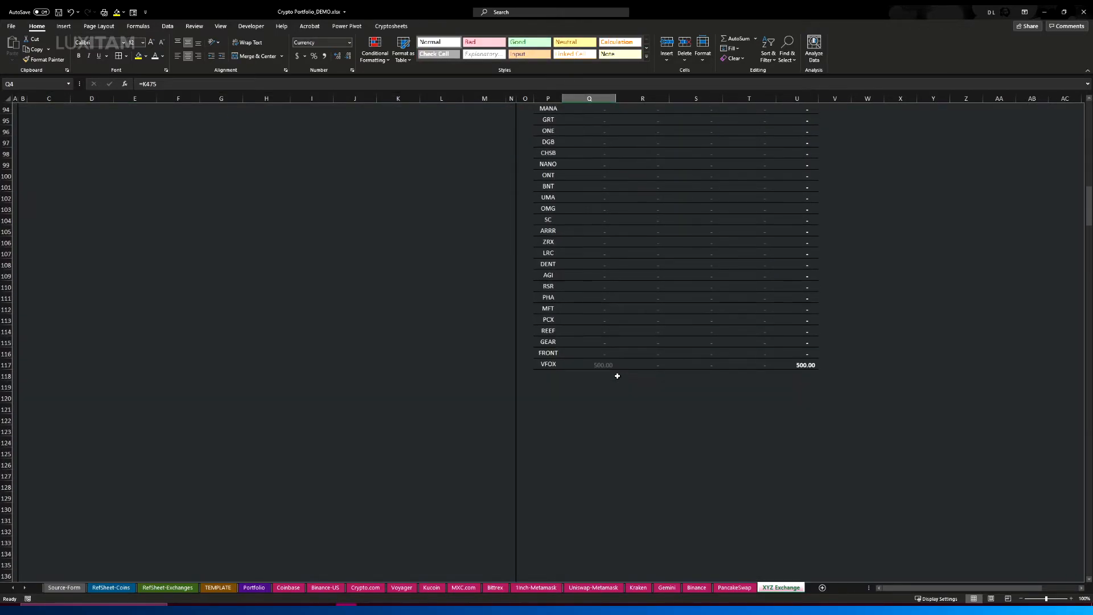
# Check the VFOX row in the coin summaries of the XYZ Exchange and Coinbase sheets
pyautogui.moveTo(598, 296); pyautogui.dragTo(793, 287)
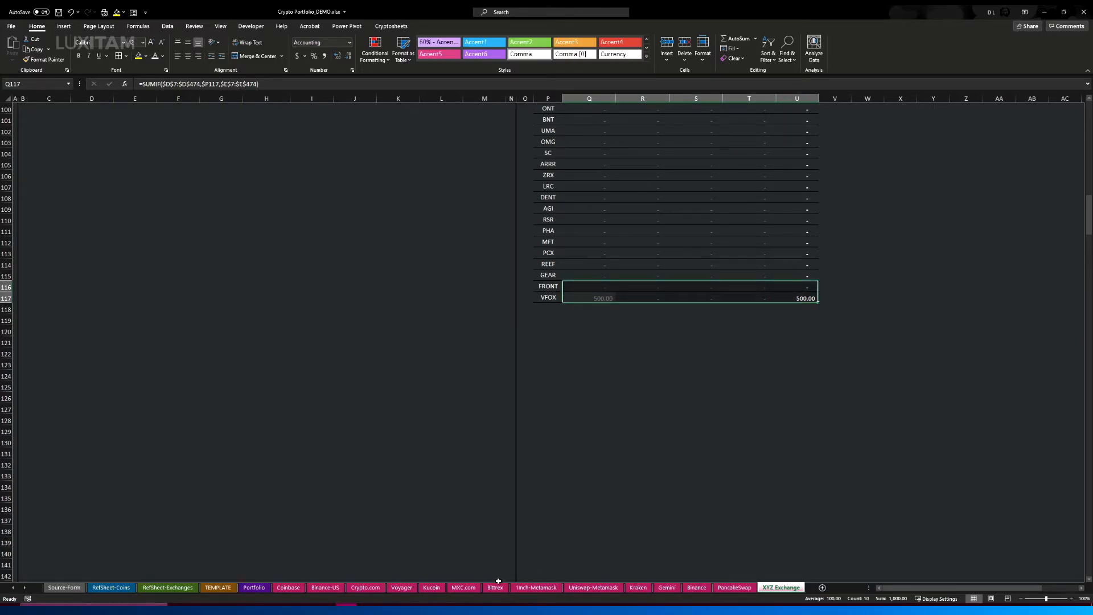
pyautogui.click(574, 590)
pyautogui.scroll(-10, 521, 513)
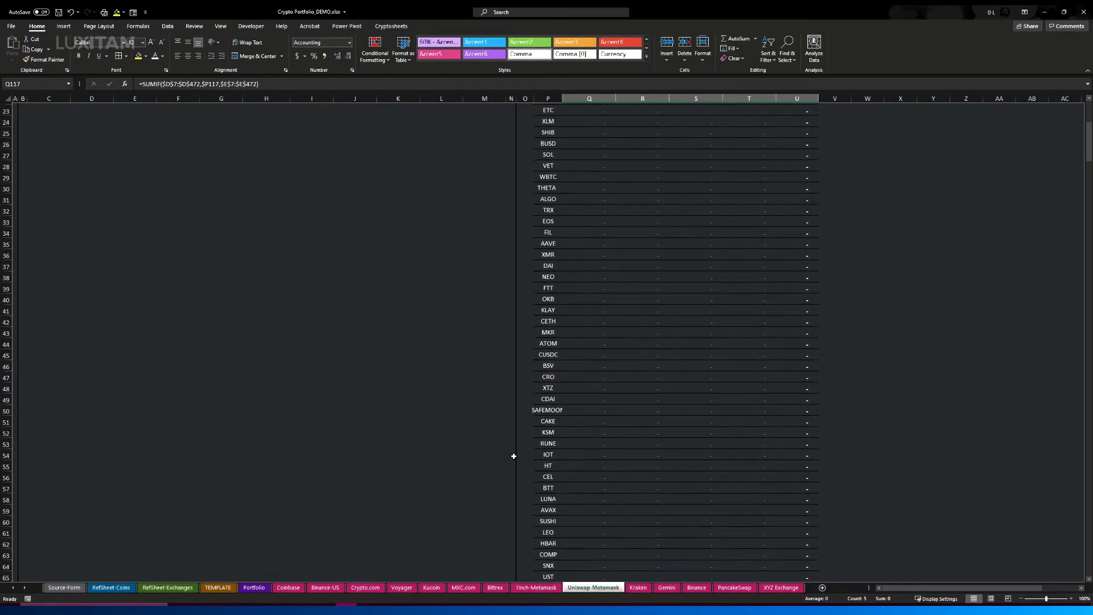
pyautogui.click(168, 588)
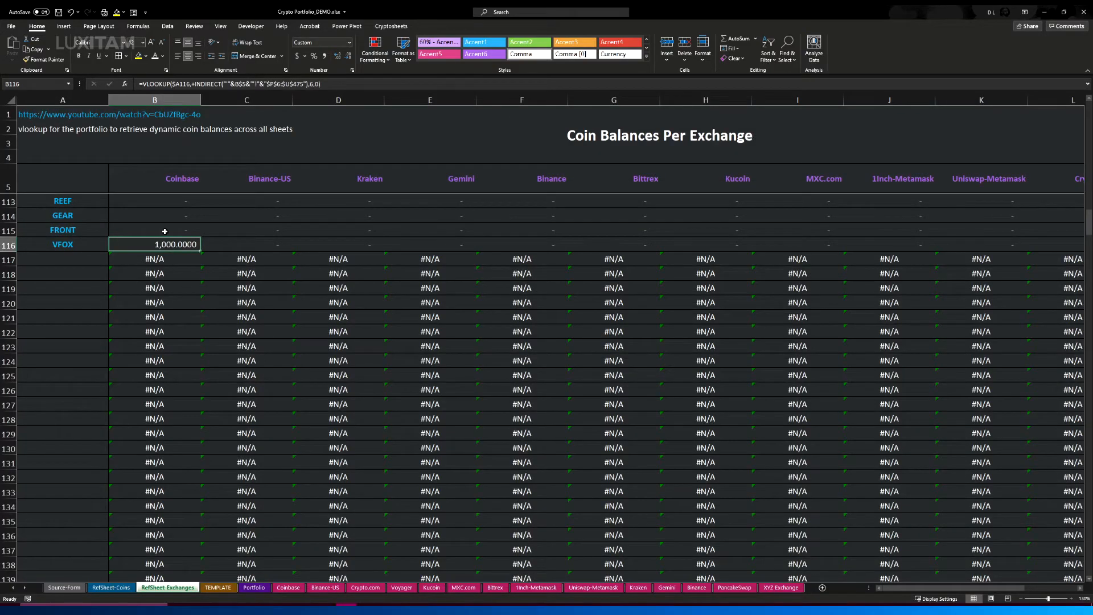
pyautogui.click(288, 587)
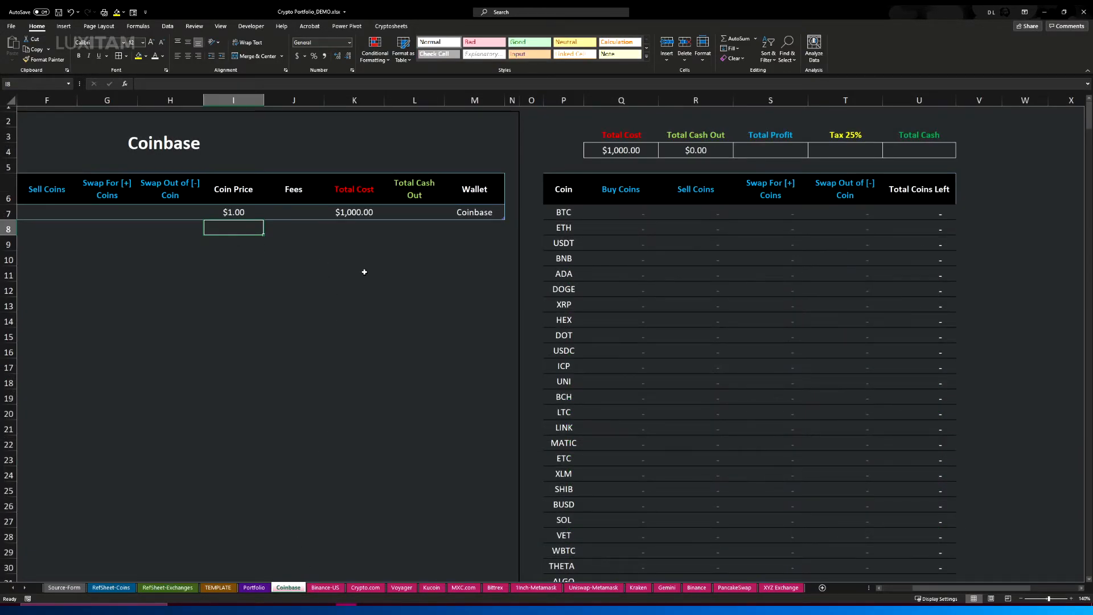
pyautogui.scroll(-18, 647, 398)
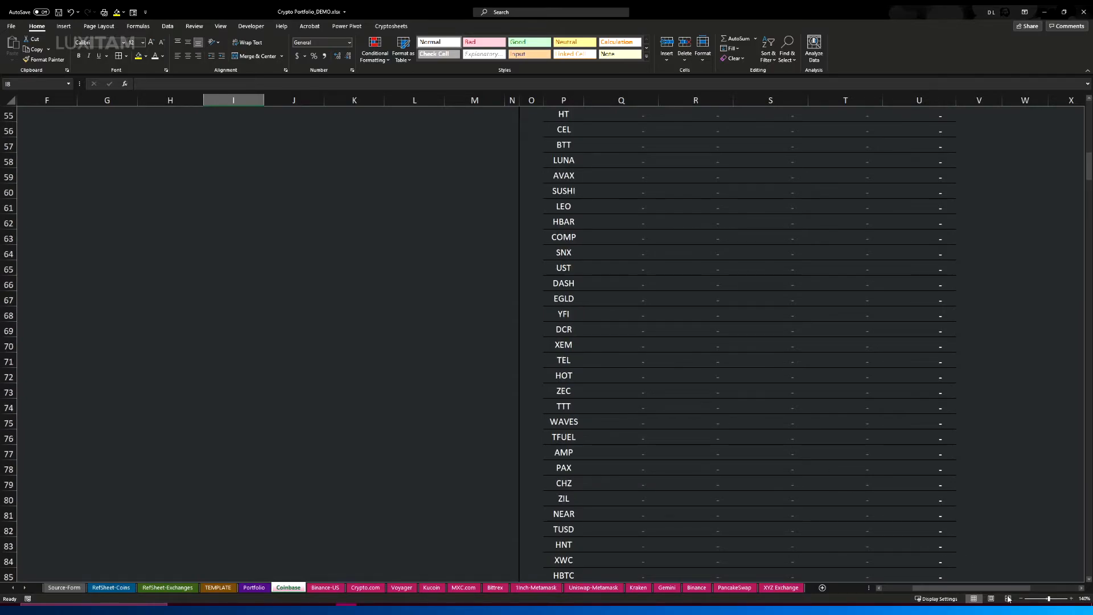
pyautogui.scroll(-18, 759, 432)
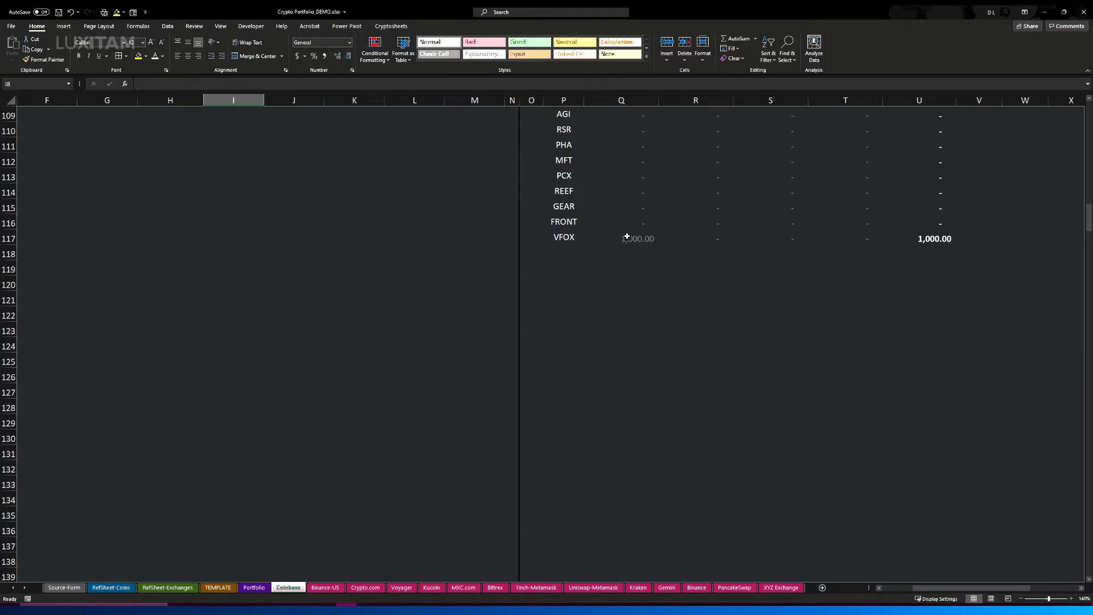
# Compare the VFOX Buy Coins cells on the XYZ Exchange and Coinbase sheets, with XYZ Exchange zoomed to 130%
pyautogui.click(780, 587)
pyautogui.click(605, 299)
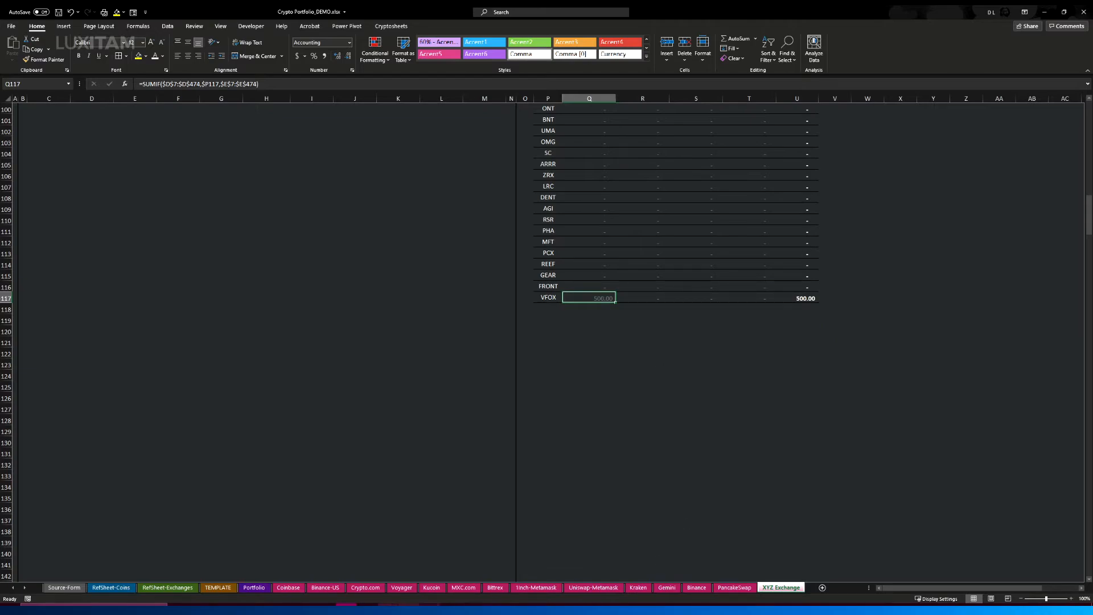
pyautogui.click(286, 588)
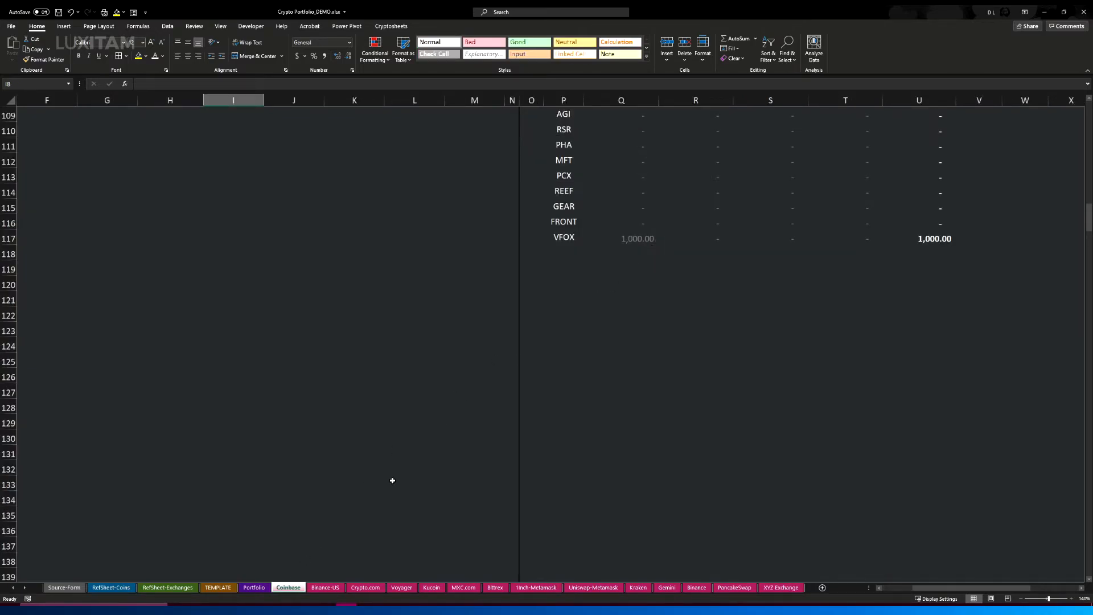
pyautogui.click(780, 587)
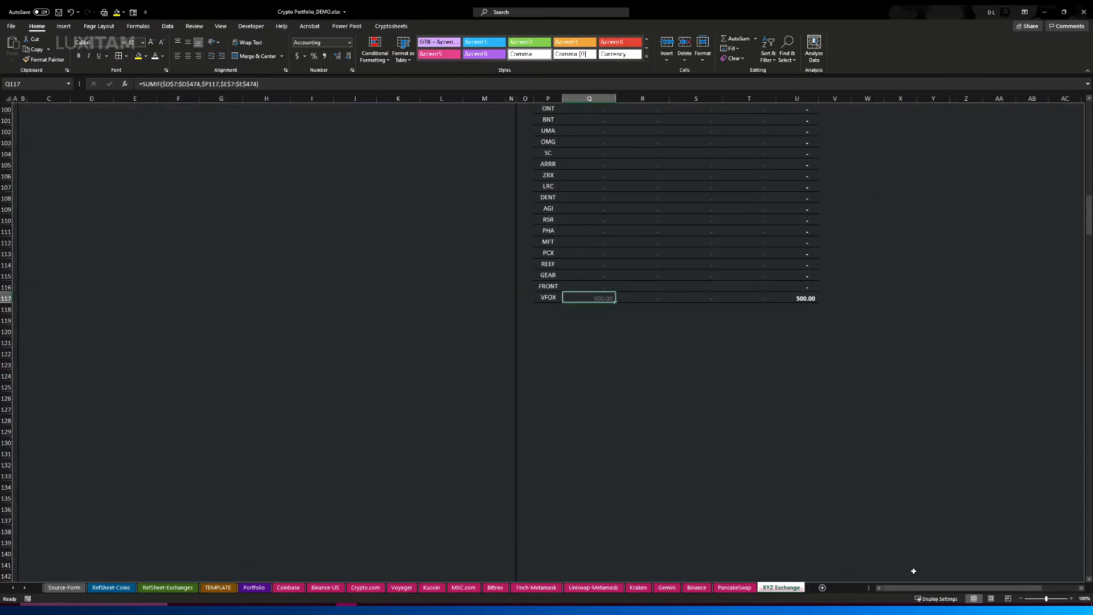
pyautogui.click(1071, 599)
pyautogui.click(1071, 599)
pyautogui.click(1071, 599)
pyautogui.scroll(6, 654, 473)
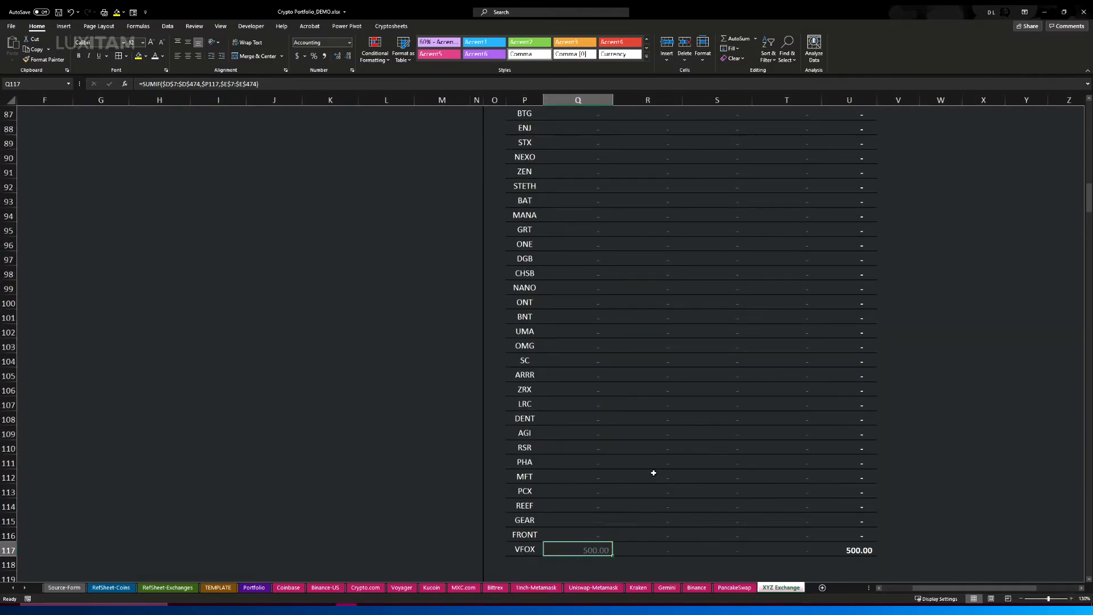
pyautogui.scroll(-2, 569, 500)
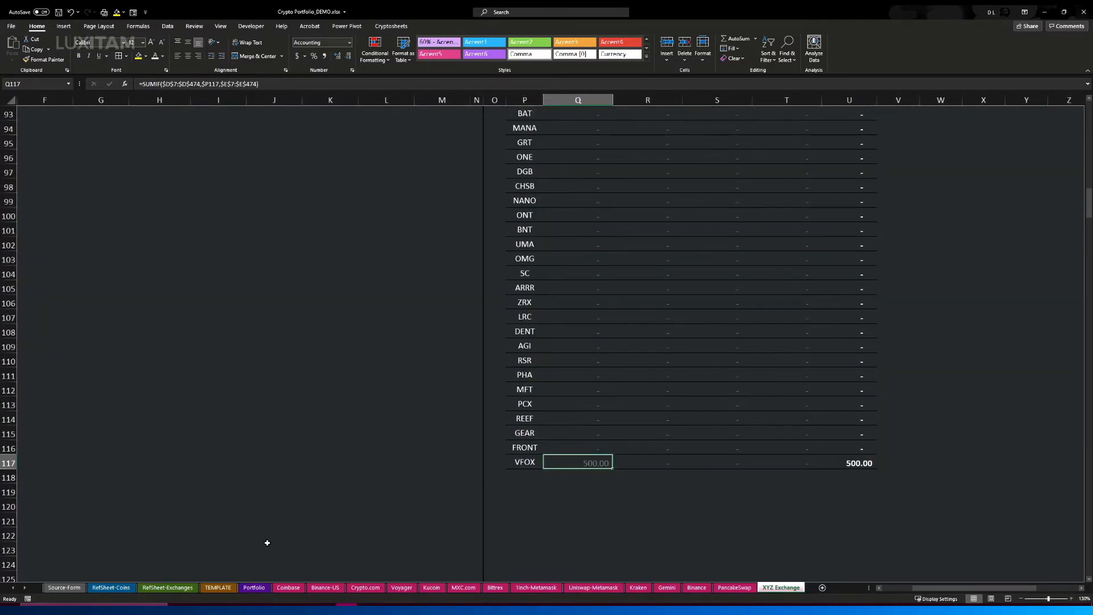
# Check the VFOX coin balance on the Portfolio sheet for purchases from both exchanges
pyautogui.click(246, 588)
pyautogui.scroll(-1, 256, 407)
pyautogui.moveTo(934, 588); pyautogui.dragTo(809, 584)
pyautogui.scroll(-6, 430, 462)
pyautogui.scroll(6, 435, 451)
pyautogui.scroll(9, 435, 451)
pyautogui.scroll(-4, 439, 432)
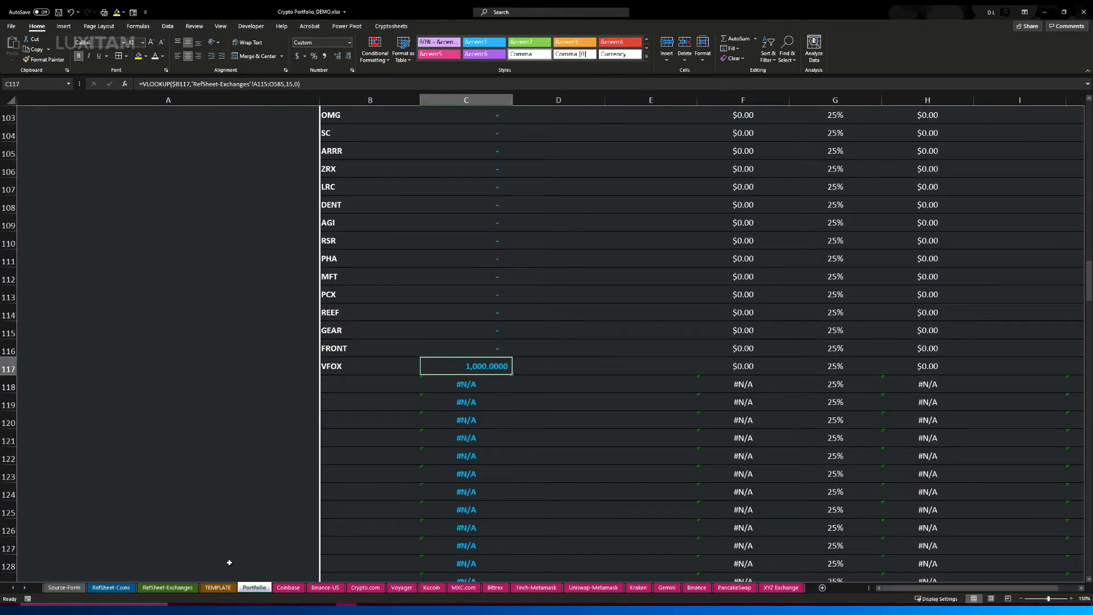
# Review the exchange headers on RefSheet-Exchanges from Coinbase through PancakeSwap and TOTALS, looking for a missing exchange
pyautogui.click(169, 587)
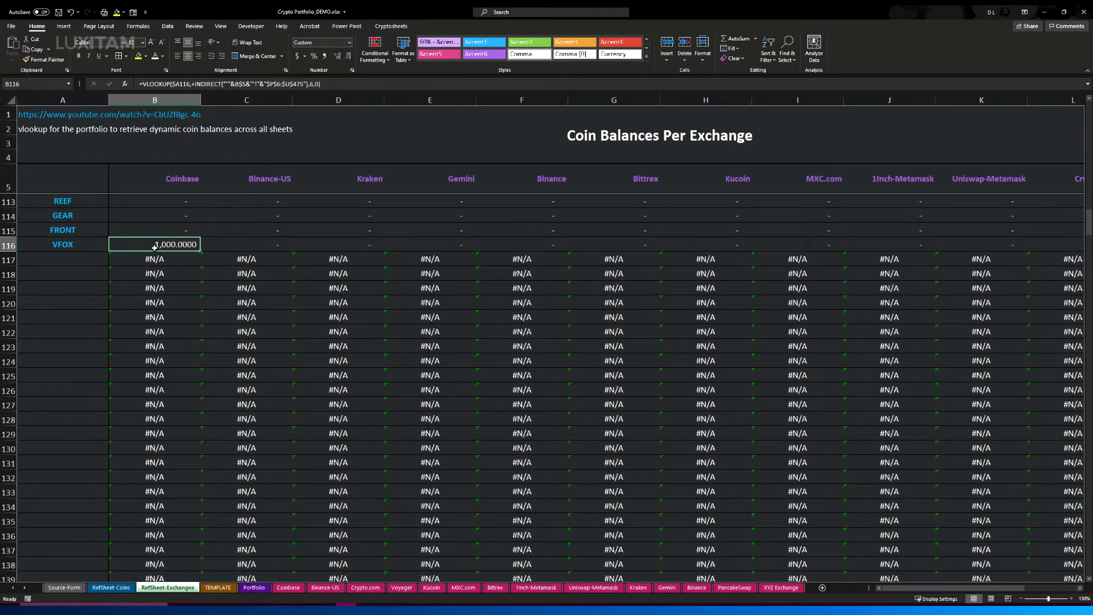
pyautogui.scroll(4, 159, 244)
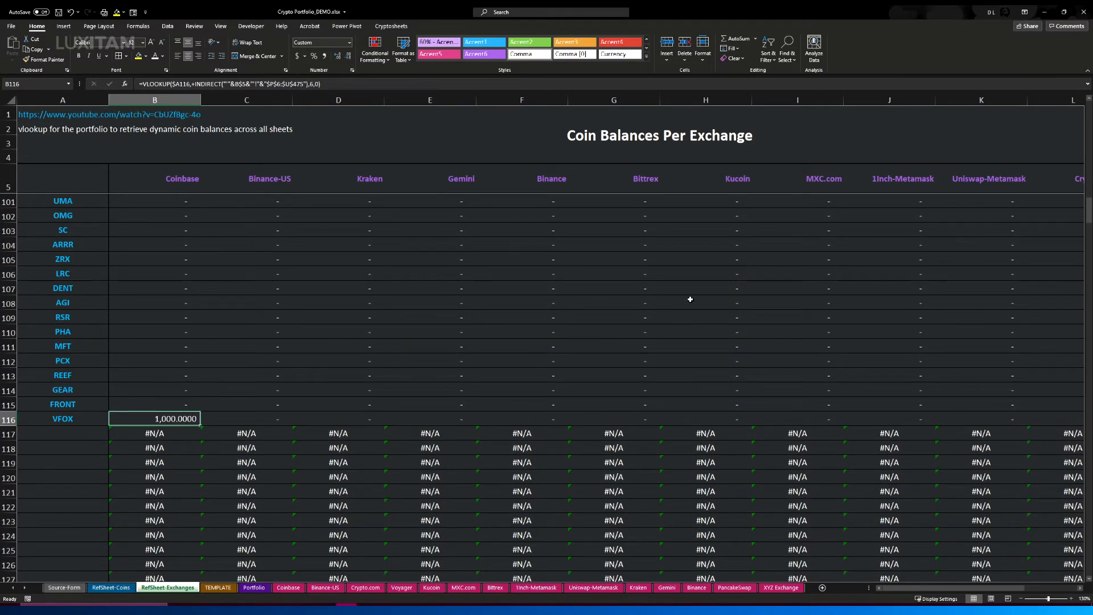
pyautogui.moveTo(918, 591); pyautogui.dragTo(918, 591)
pyautogui.moveTo(182, 187); pyautogui.dragTo(878, 220)
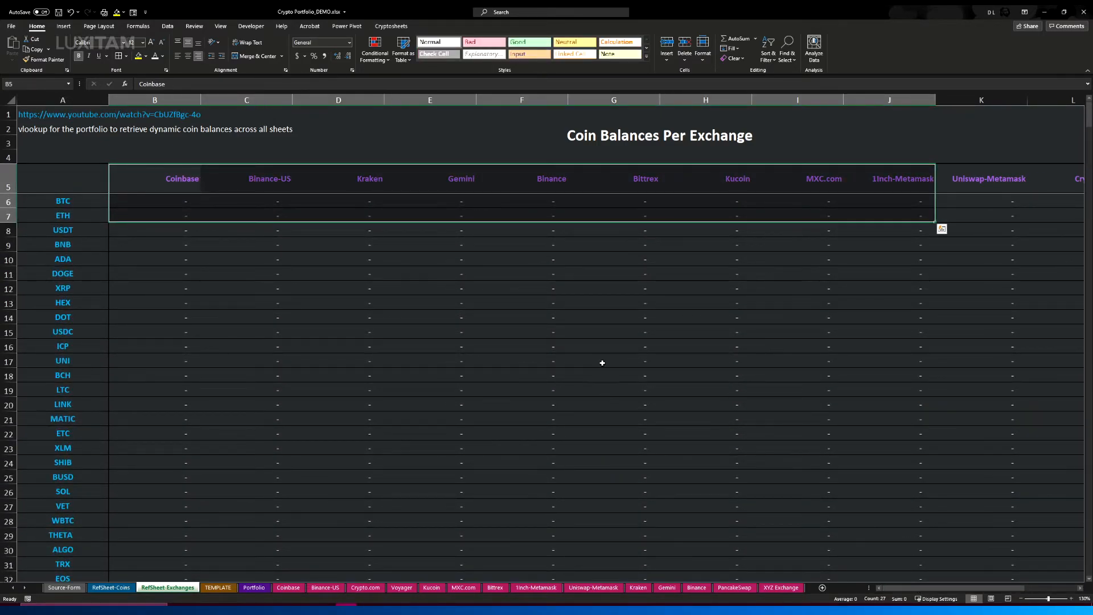
pyautogui.moveTo(947, 588); pyautogui.dragTo(983, 588)
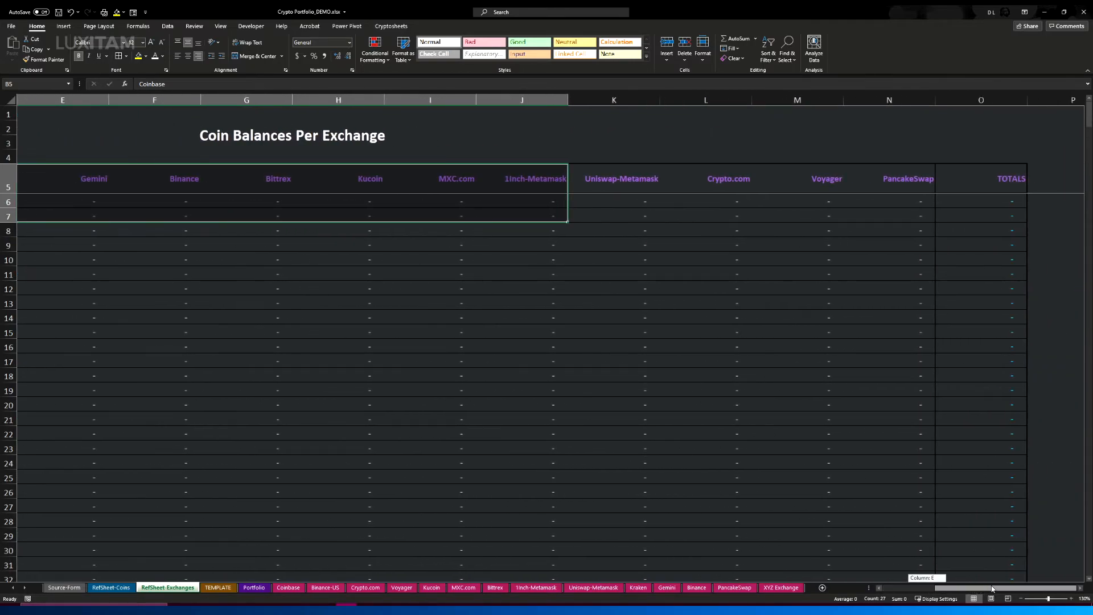
pyautogui.click(913, 172)
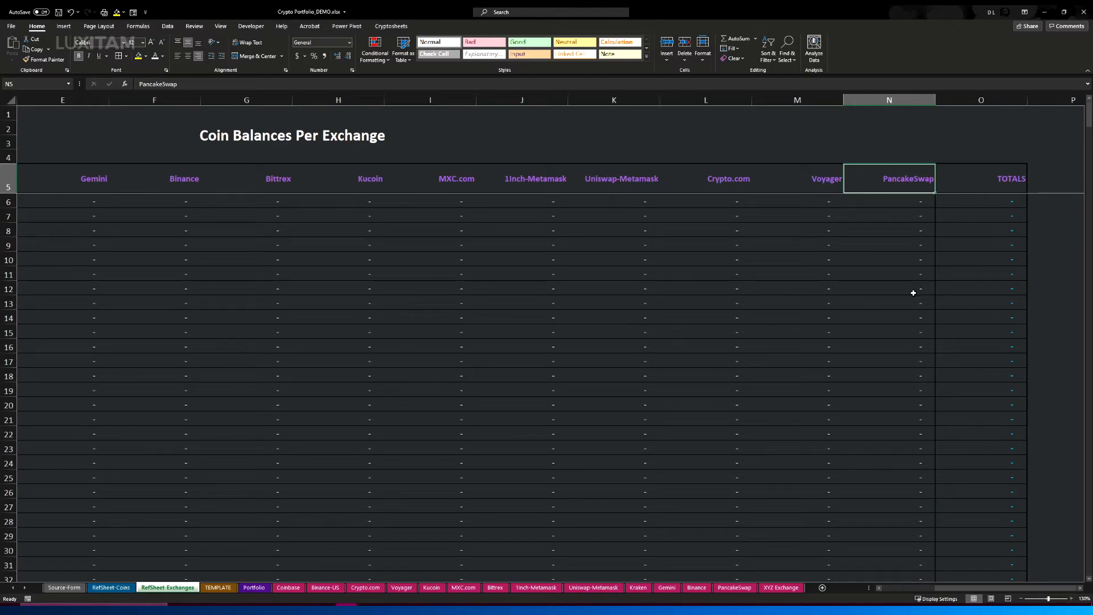
# Insert a blank column before TOTALS on RefSheet-Exchanges and enter XYZ Exchange as its header in O5
pyautogui.click(968, 100)
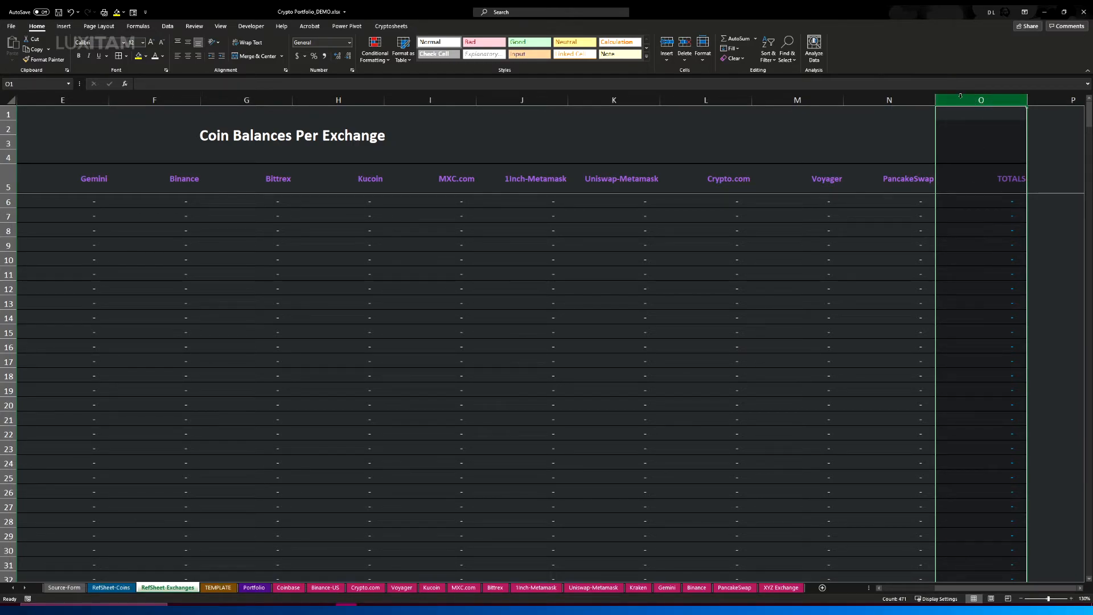
pyautogui.click(669, 46)
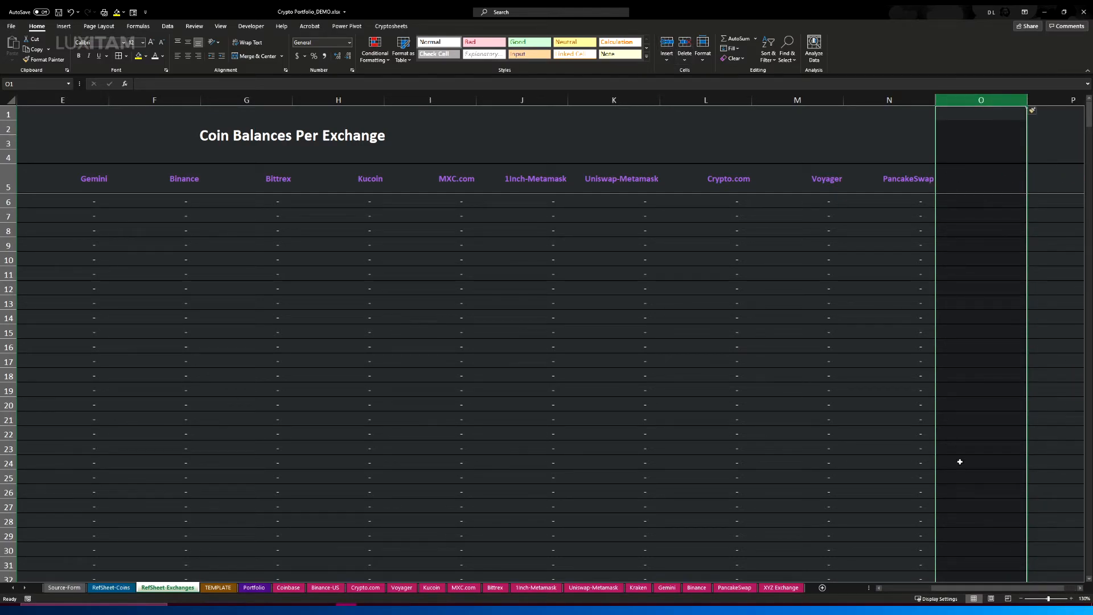
pyautogui.moveTo(984, 589); pyautogui.dragTo(996, 587)
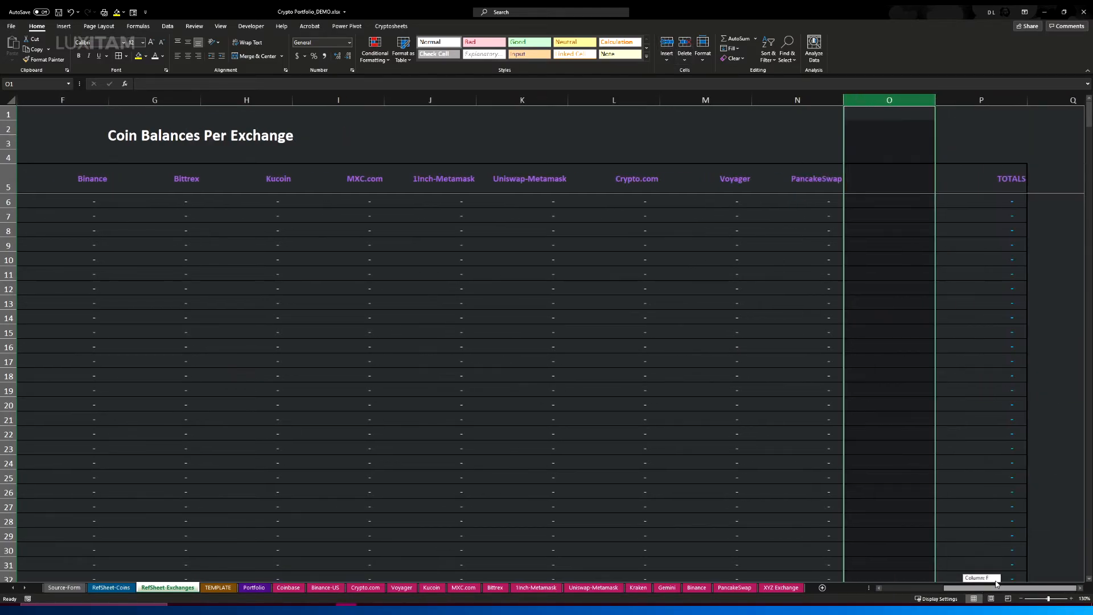
pyautogui.click(877, 181)
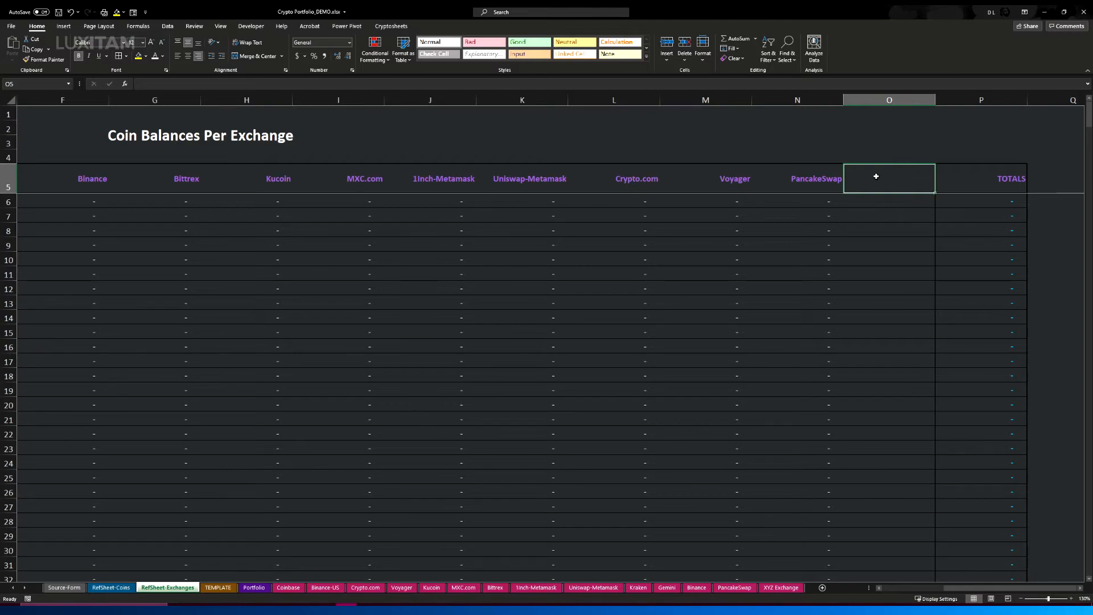
pyautogui.write('XYZ Exchange')
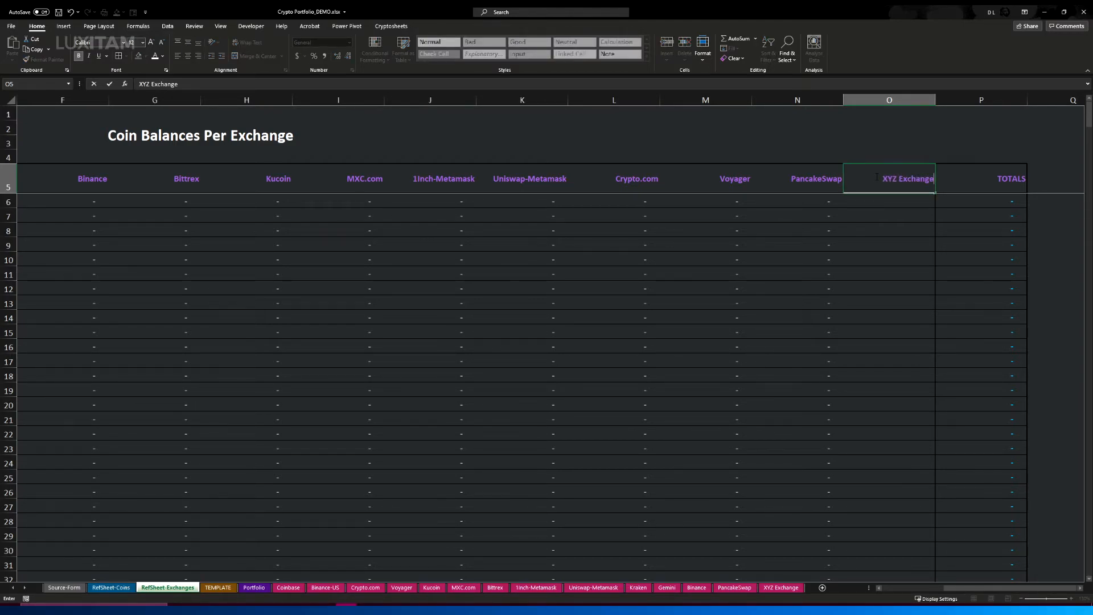
pyautogui.click(855, 316)
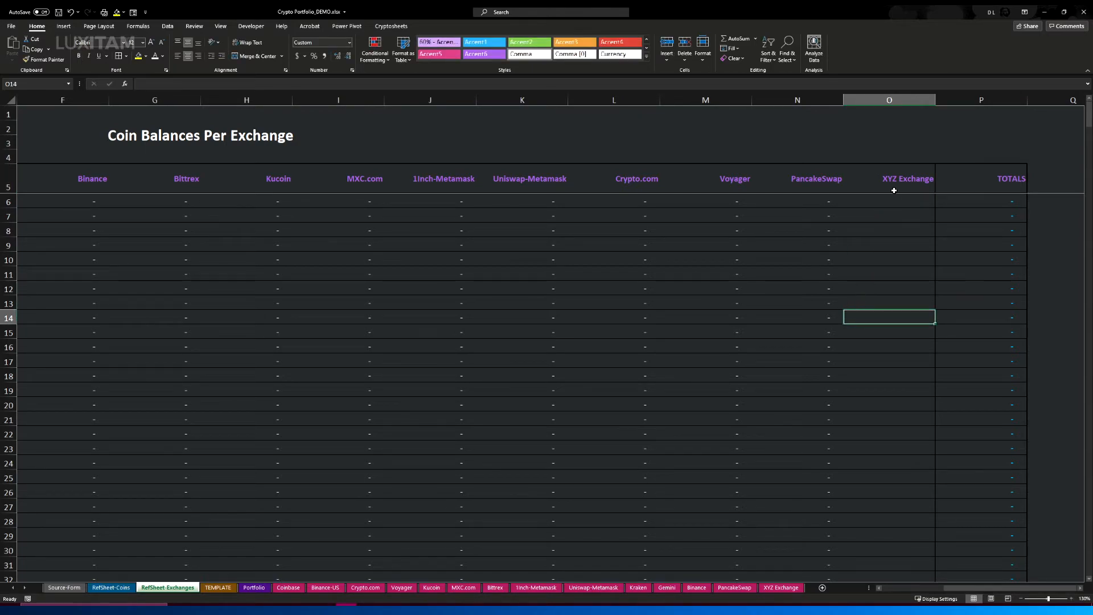
# Copy the PancakeSwap VLOOKUP formula from N6 into O6 and fill it down the XYZ Exchange column
pyautogui.click(805, 202)
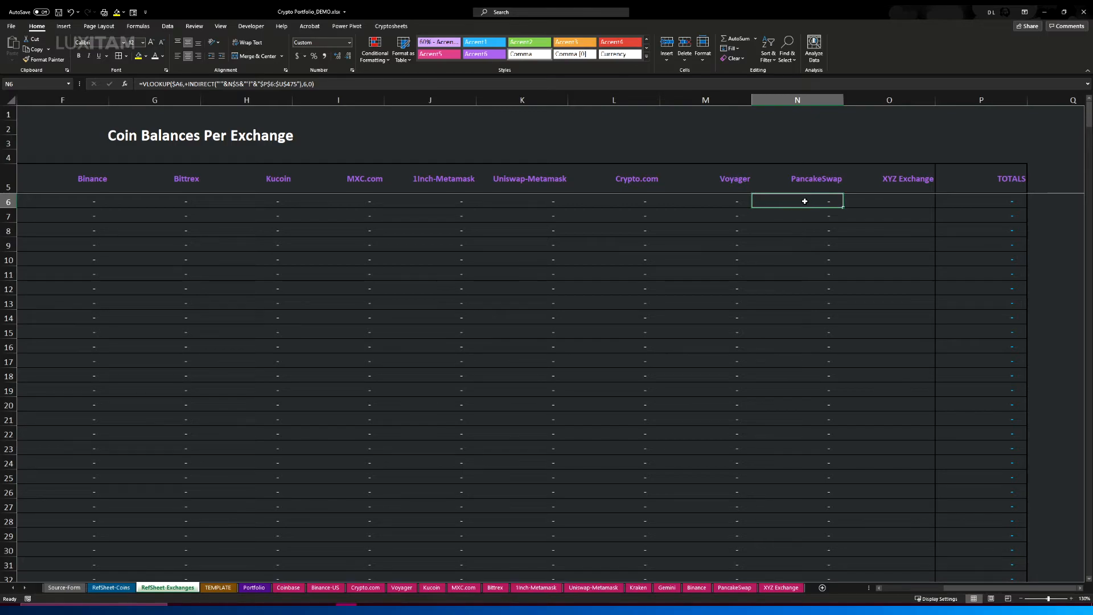
pyautogui.moveTo(843, 209); pyautogui.dragTo(903, 206)
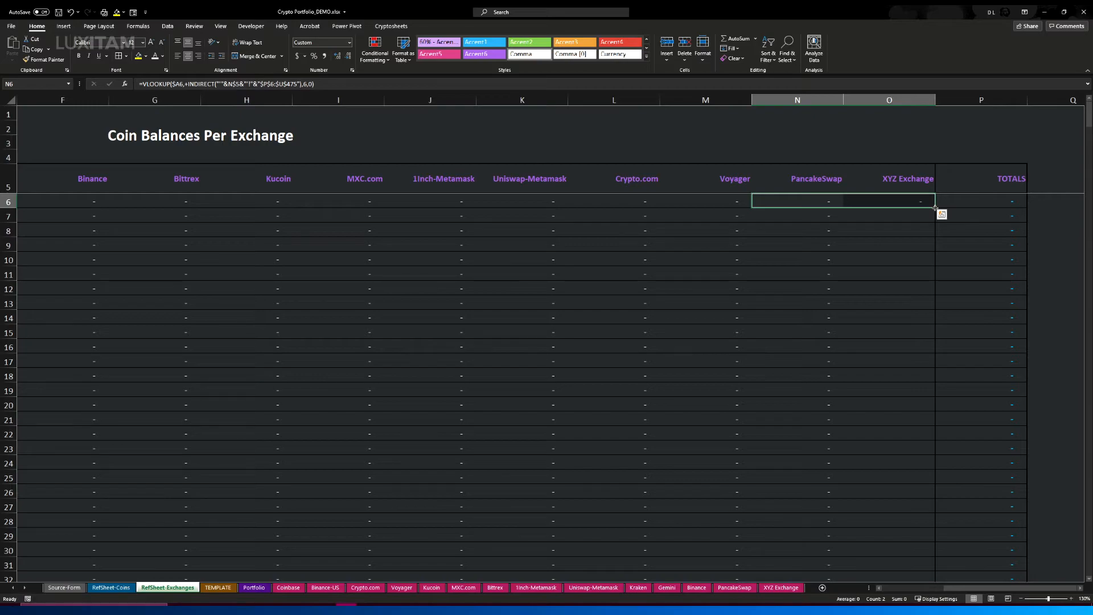
pyautogui.click(934, 209)
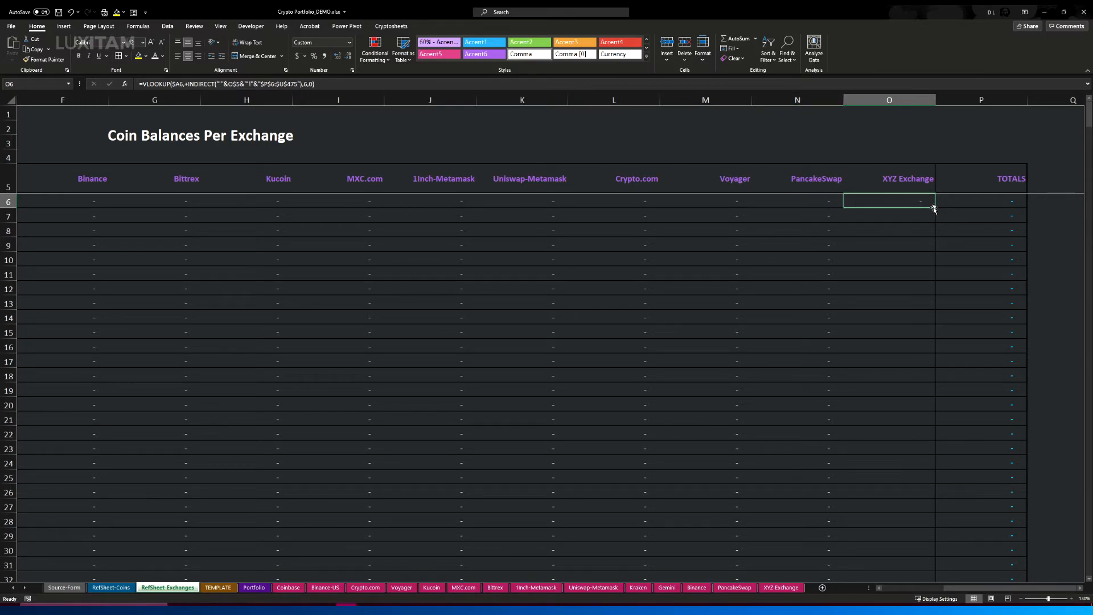
pyautogui.doubleClick(935, 208)
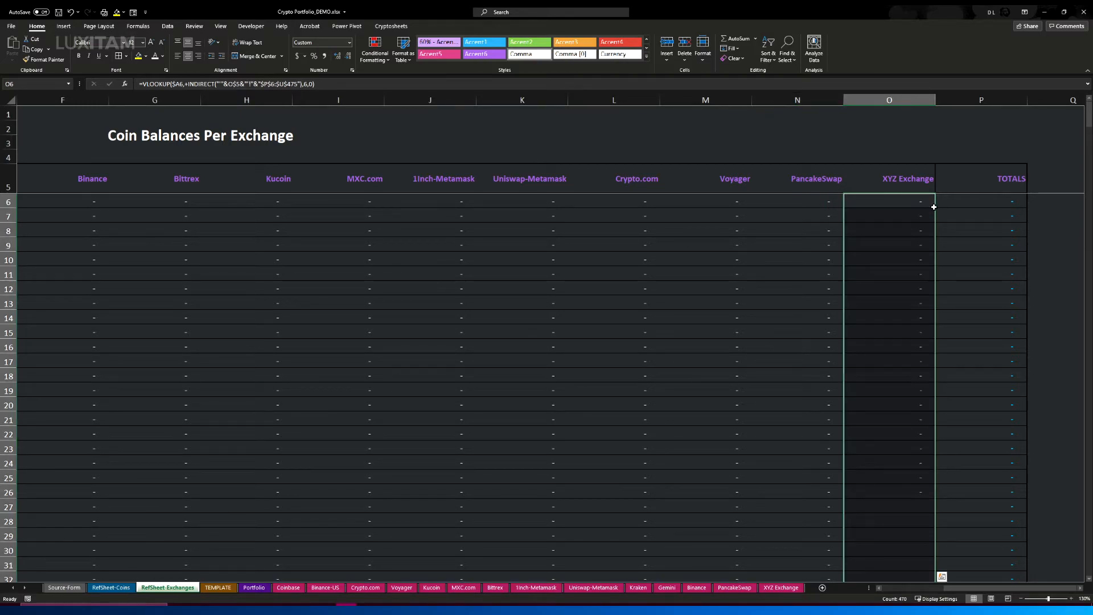
pyautogui.click(886, 199)
pyautogui.doubleClick(938, 207)
pyautogui.moveTo(908, 204); pyautogui.dragTo(909, 391)
# Examine the VFOX balances across row 116, including XYZ Exchange and Coinbase, and the TOTALS formula in P116
pyautogui.scroll(-6, 830, 390)
pyautogui.scroll(-20, 831, 391)
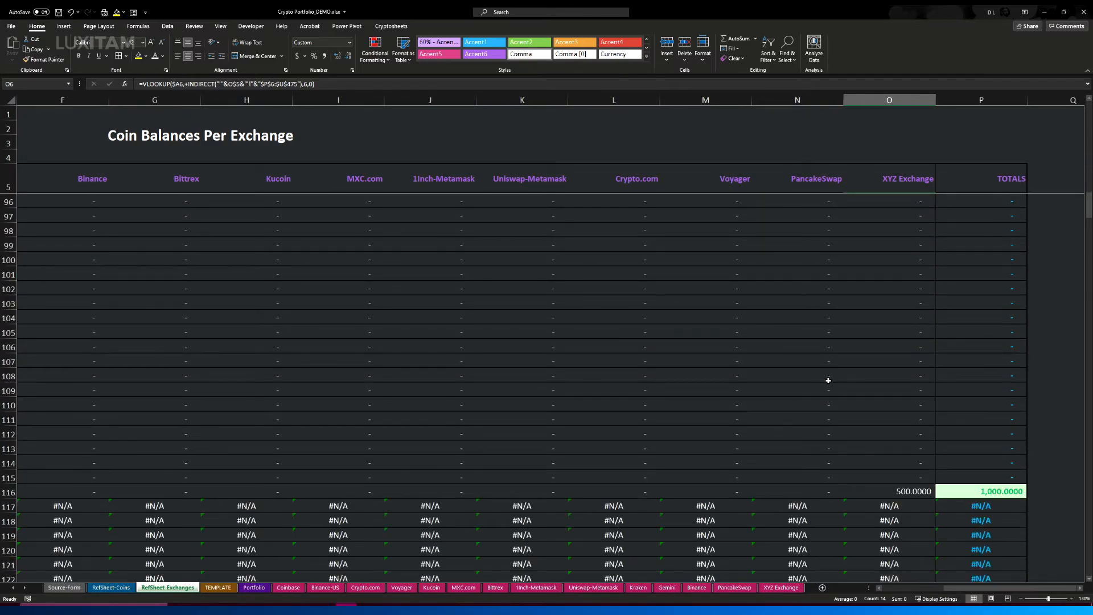
pyautogui.scroll(-3, 829, 380)
pyautogui.click(905, 362)
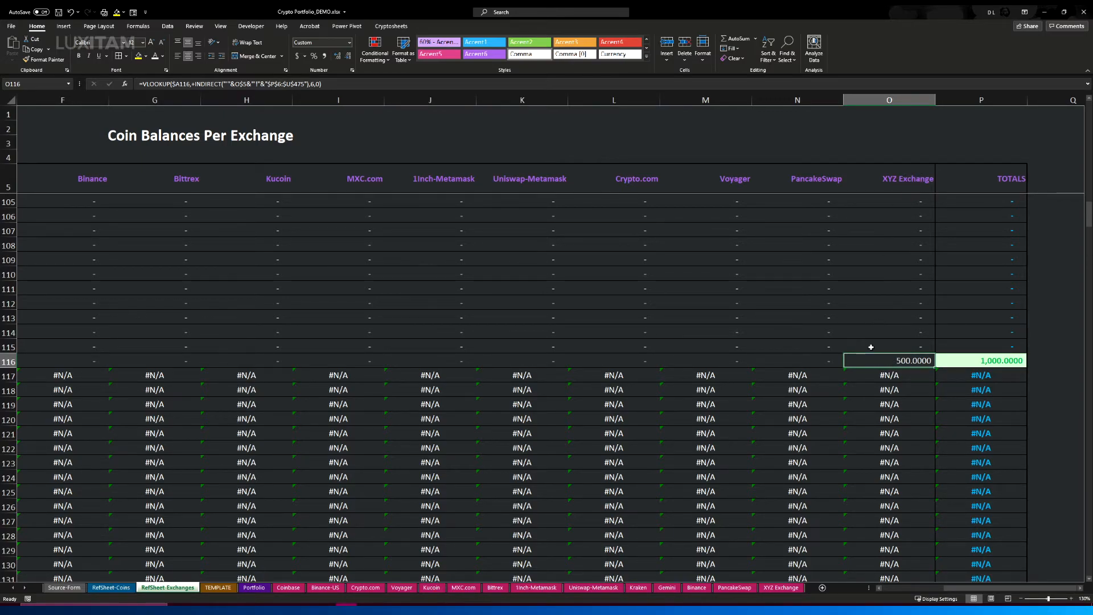
pyautogui.moveTo(859, 361); pyautogui.dragTo(71, 360)
pyautogui.click(180, 359)
pyautogui.moveTo(941, 588); pyautogui.dragTo(1007, 576)
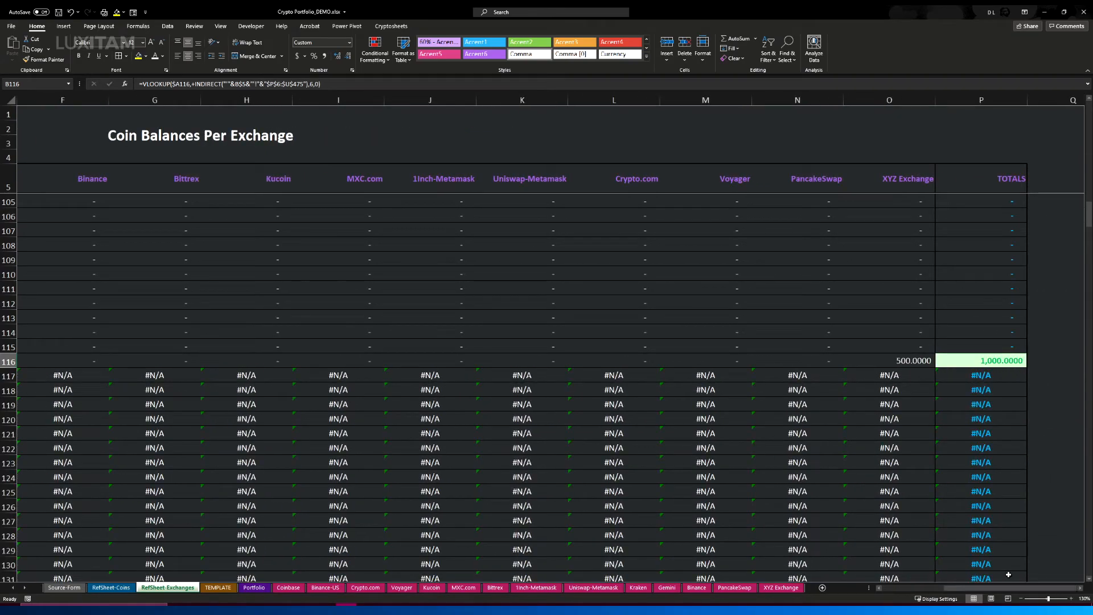
pyautogui.click(981, 362)
# Extend the TOTALS formula in P6 to =SUM(B6:O6) so it includes the XYZ Exchange column
pyautogui.scroll(20, 980, 353)
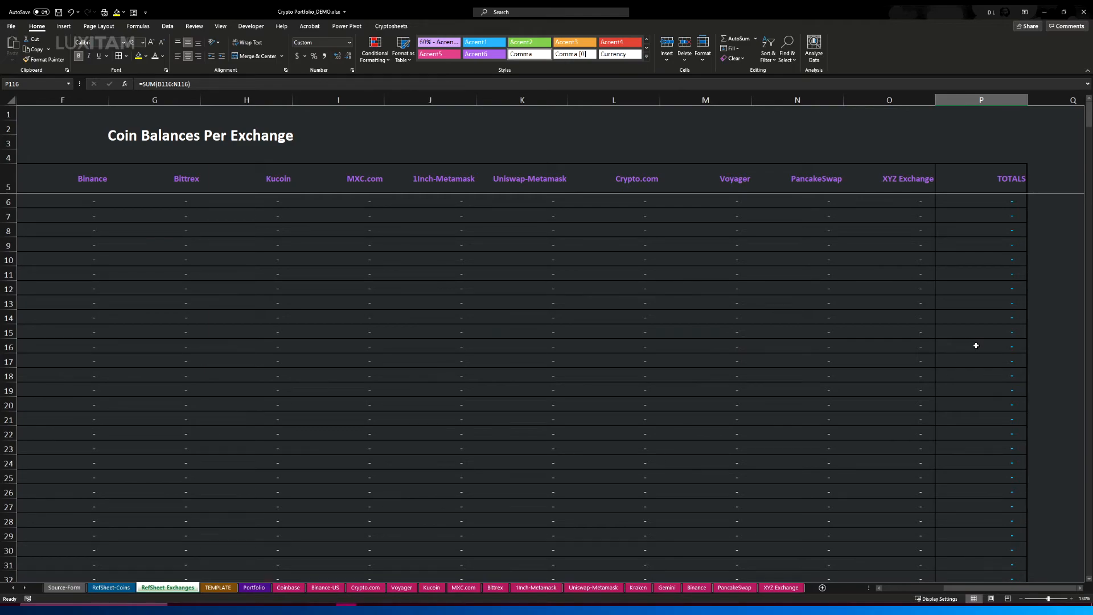
pyautogui.click(993, 200)
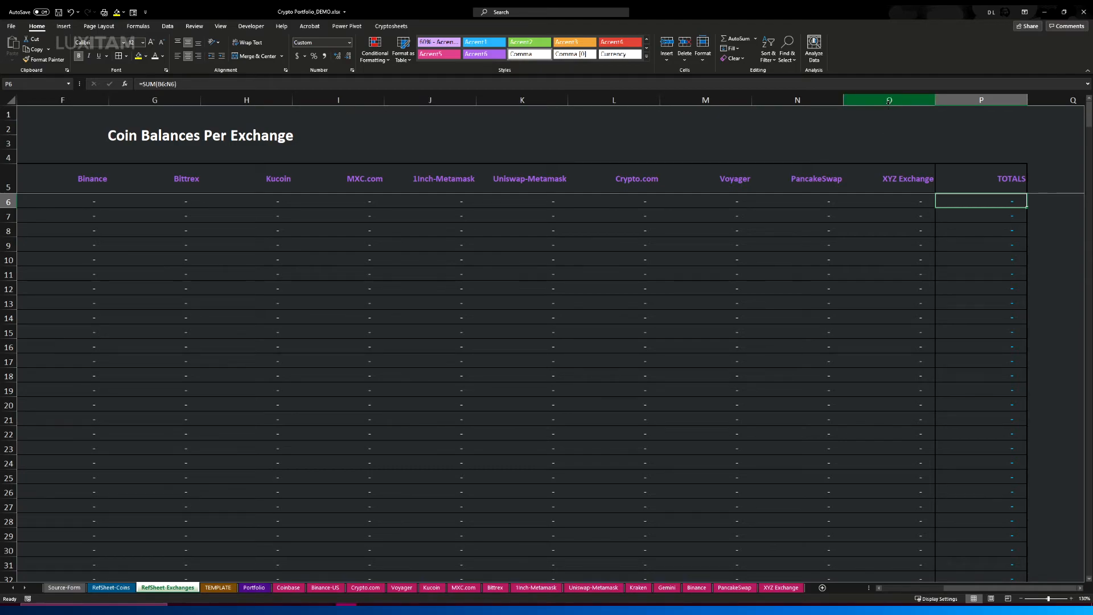
pyautogui.moveTo(920, 200); pyautogui.dragTo(103, 204)
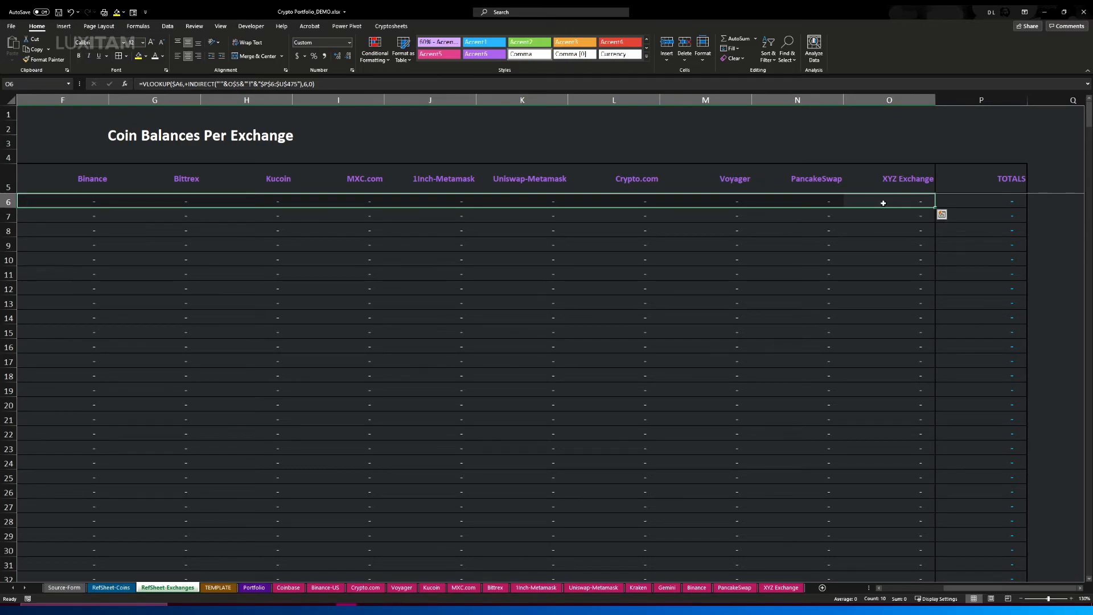
pyautogui.click(961, 201)
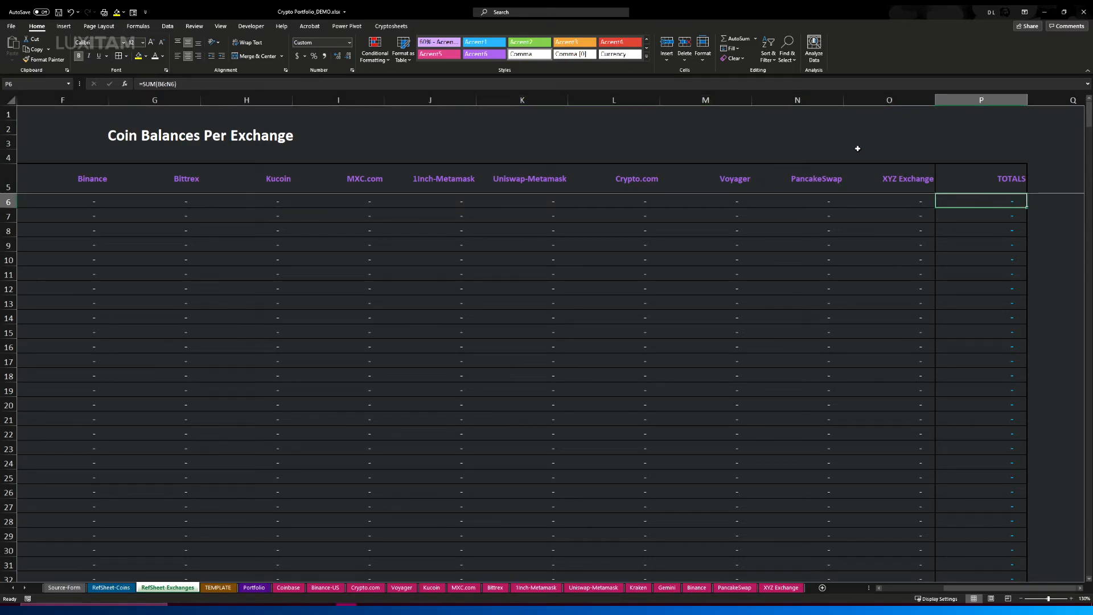
pyautogui.click(172, 84)
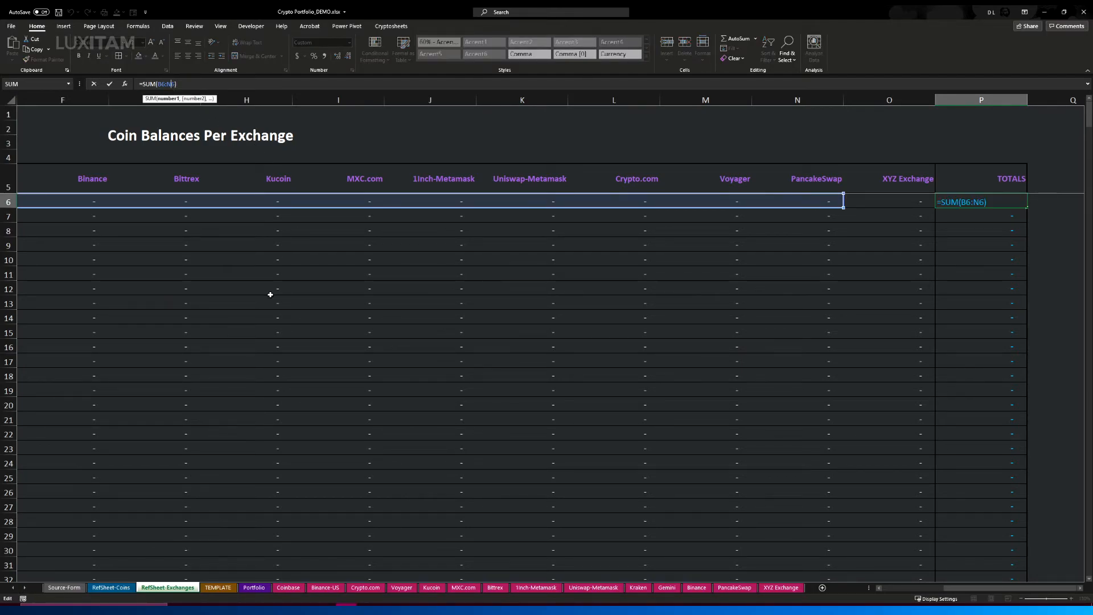
pyautogui.press('BackSpace')
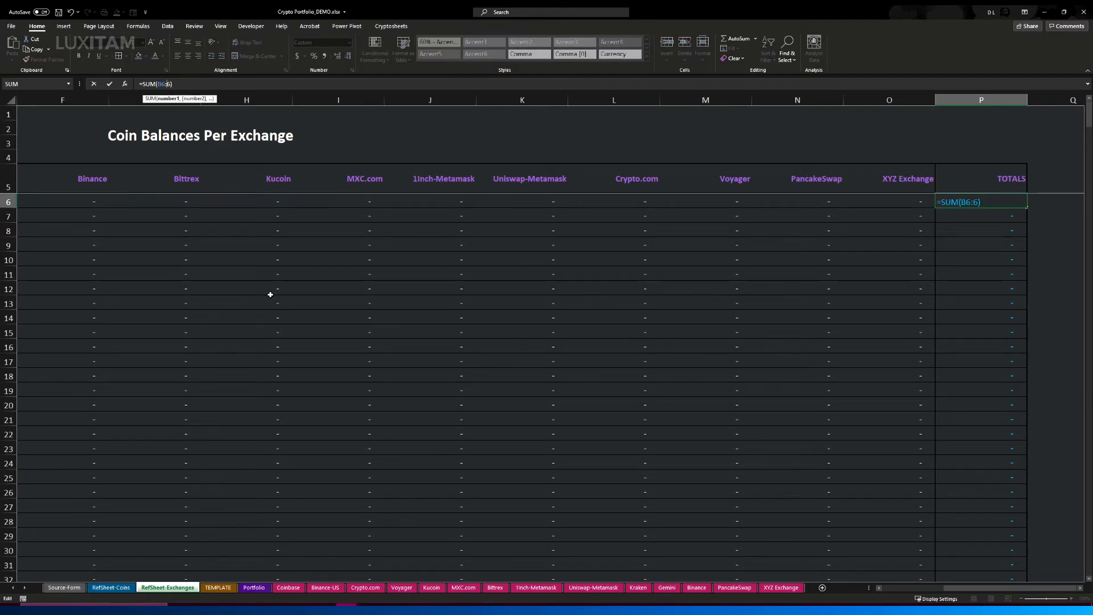
pyautogui.write('O')
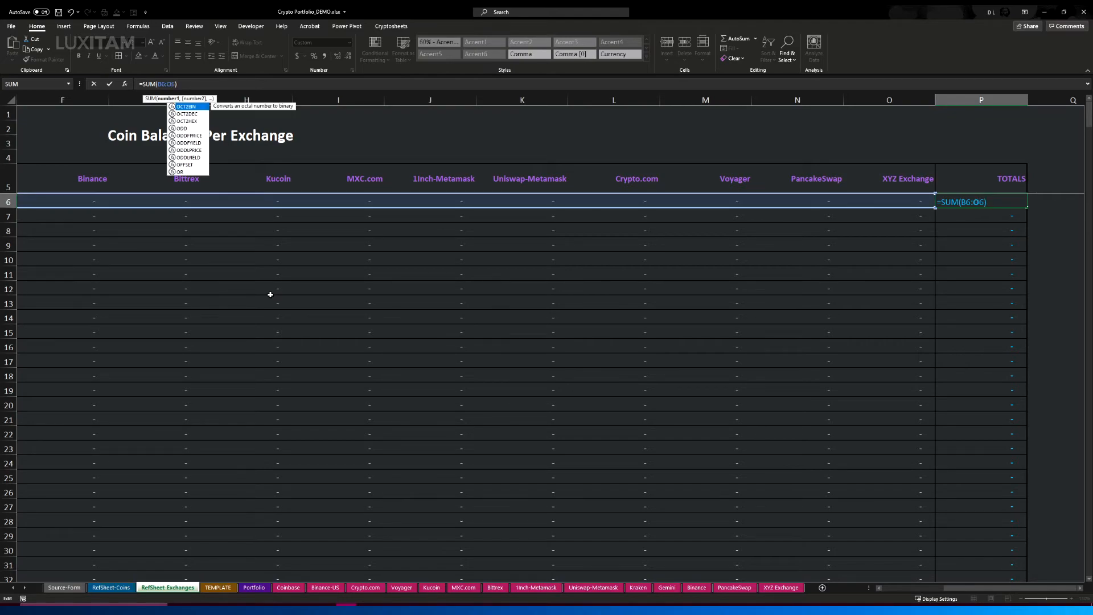
pyautogui.click(109, 83)
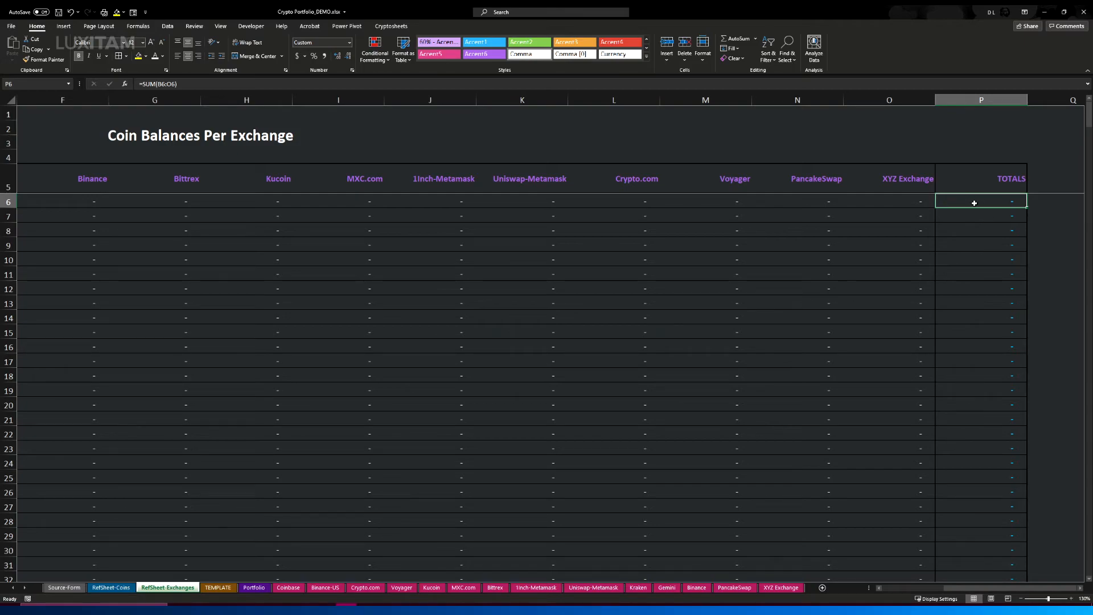
# Fill the P6 sum formula down the TOTALS column and check the VFOX total in P116
pyautogui.doubleClick(1026, 207)
pyautogui.scroll(-10, 970, 314)
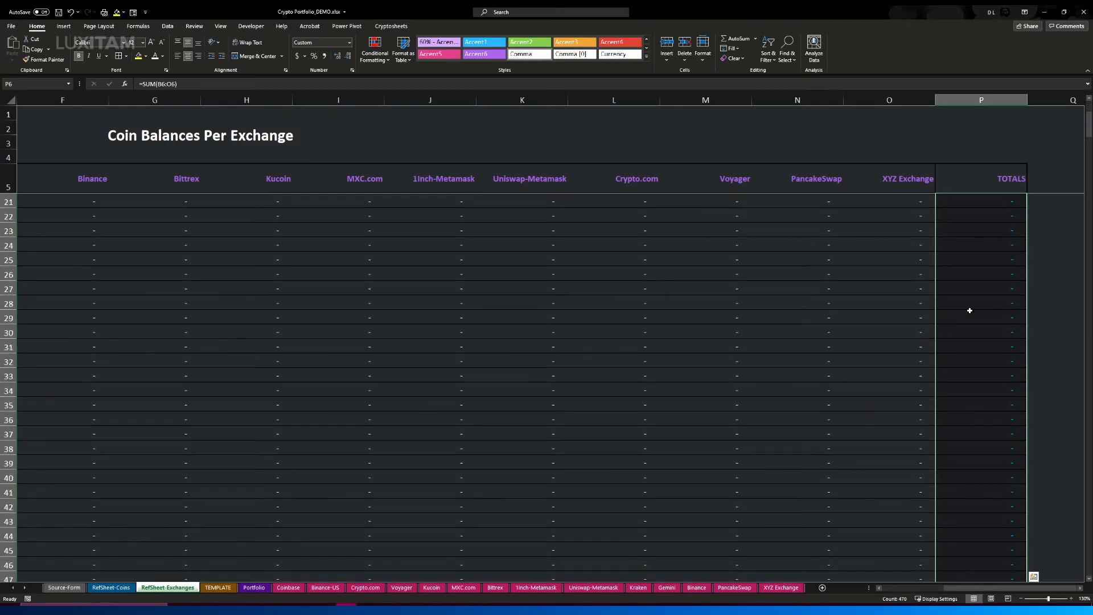
pyautogui.scroll(-20, 970, 315)
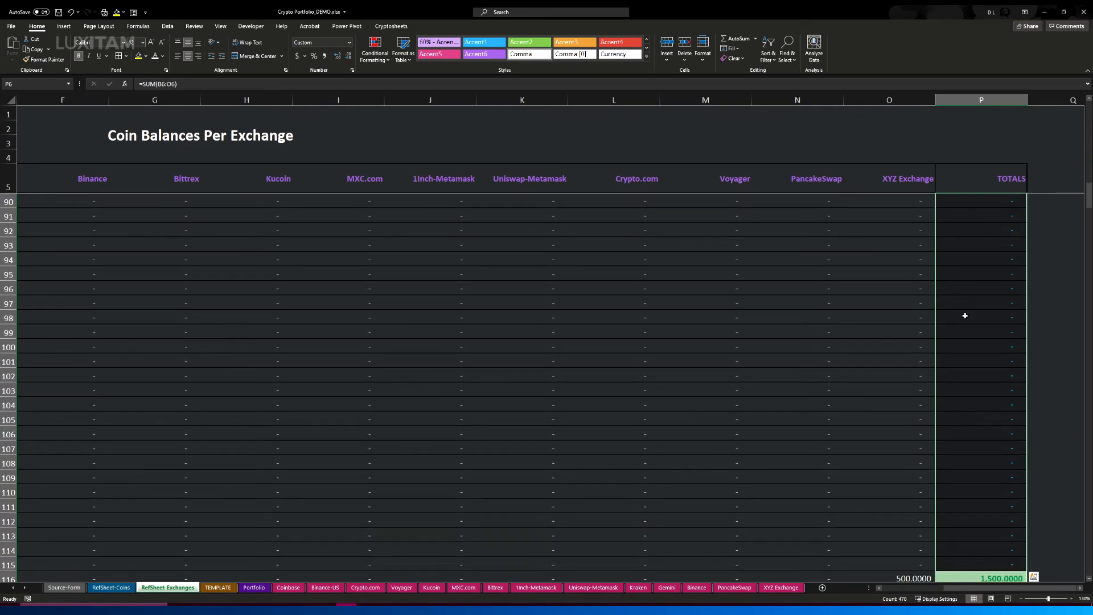
pyautogui.click(1001, 360)
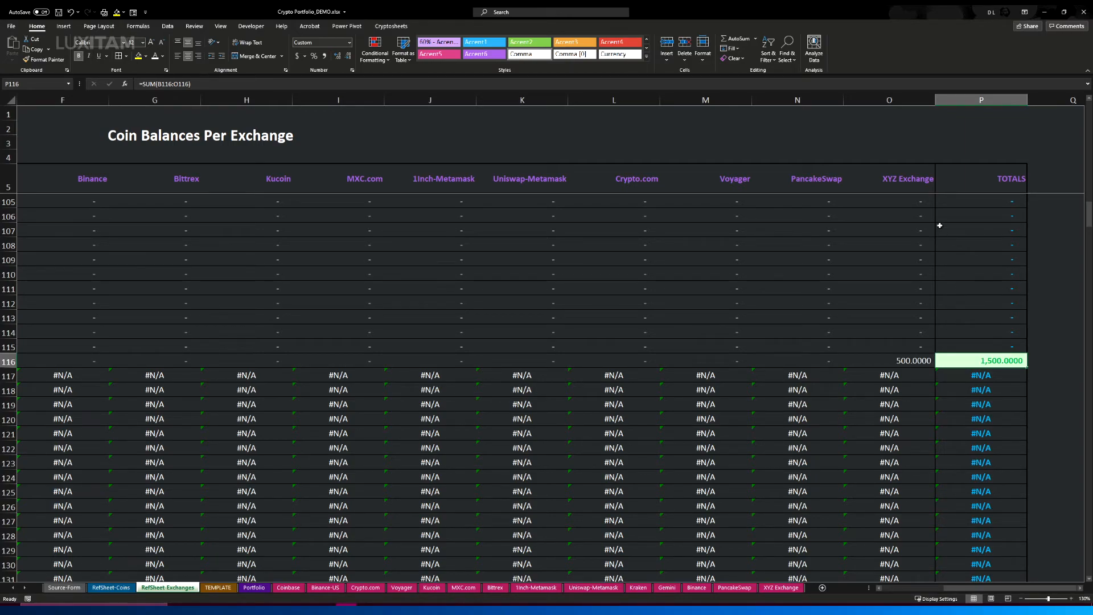
# Compare the VFOX row on RefSheet-Exchanges with the purchases recorded on the Coinbase and XYZ Exchange sheets
pyautogui.moveTo(914, 180); pyautogui.dragTo(897, 325)
pyautogui.scroll(-12, 888, 404)
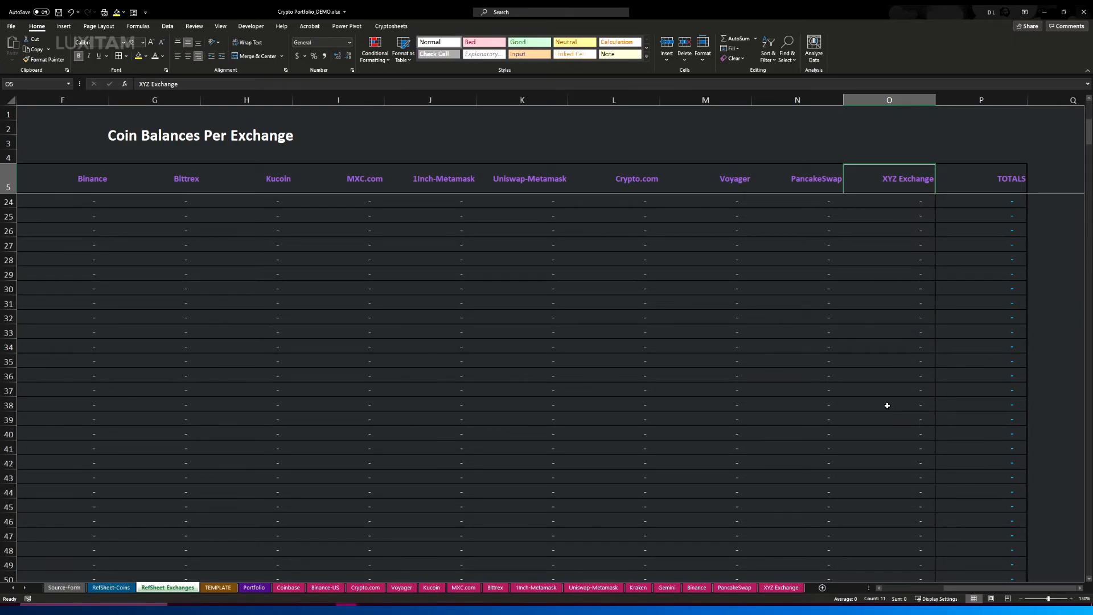
pyautogui.scroll(-20, 889, 407)
pyautogui.moveTo(888, 317); pyautogui.dragTo(128, 317)
pyautogui.click(976, 319)
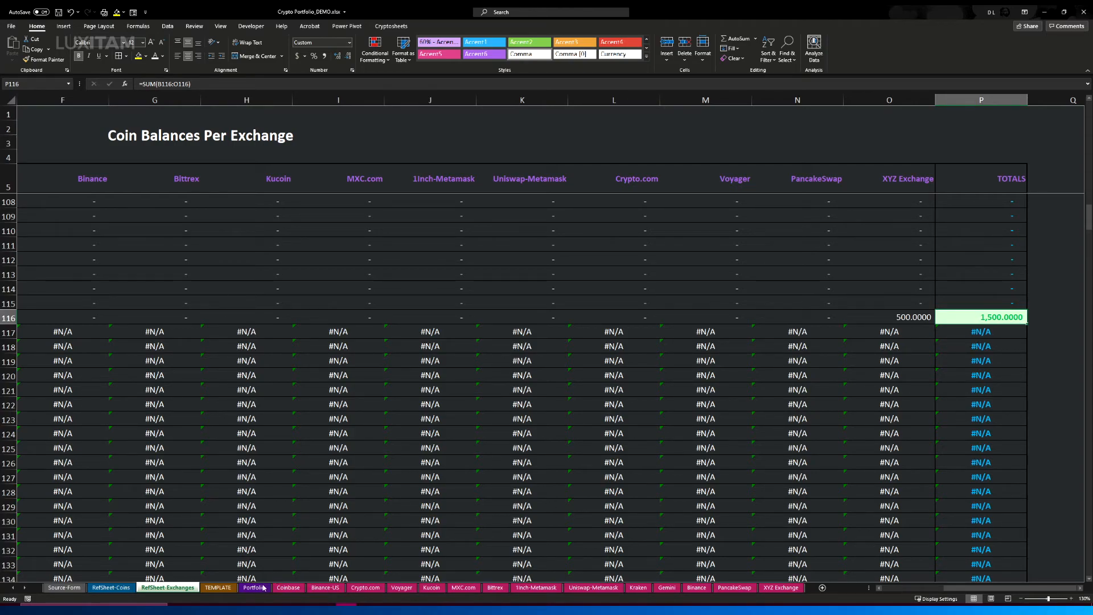
pyautogui.click(378, 588)
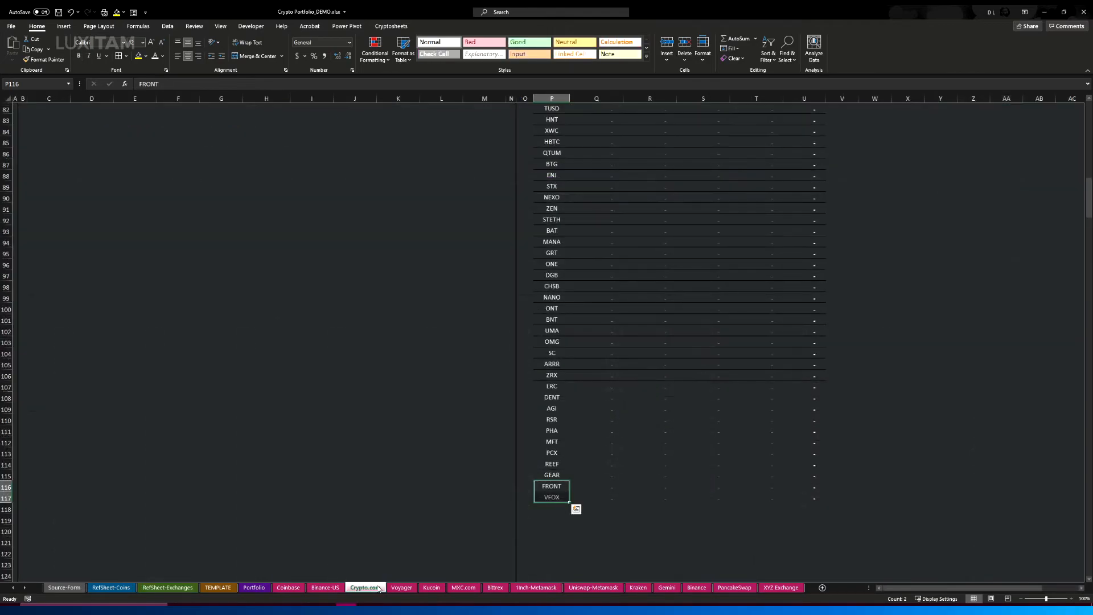
pyautogui.click(286, 587)
pyautogui.scroll(20, 558, 344)
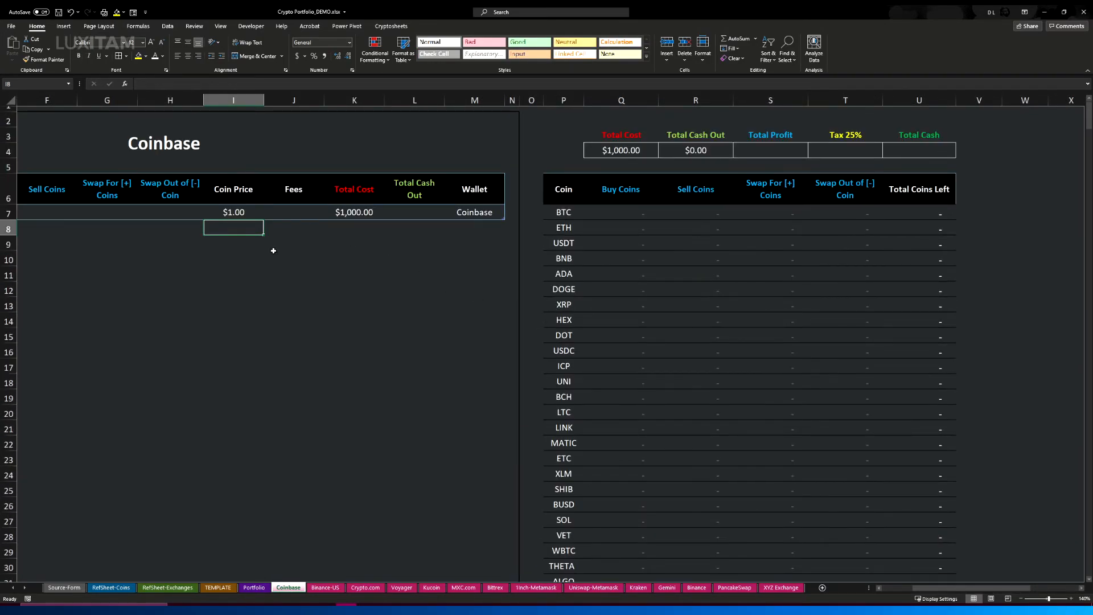
pyautogui.click(775, 588)
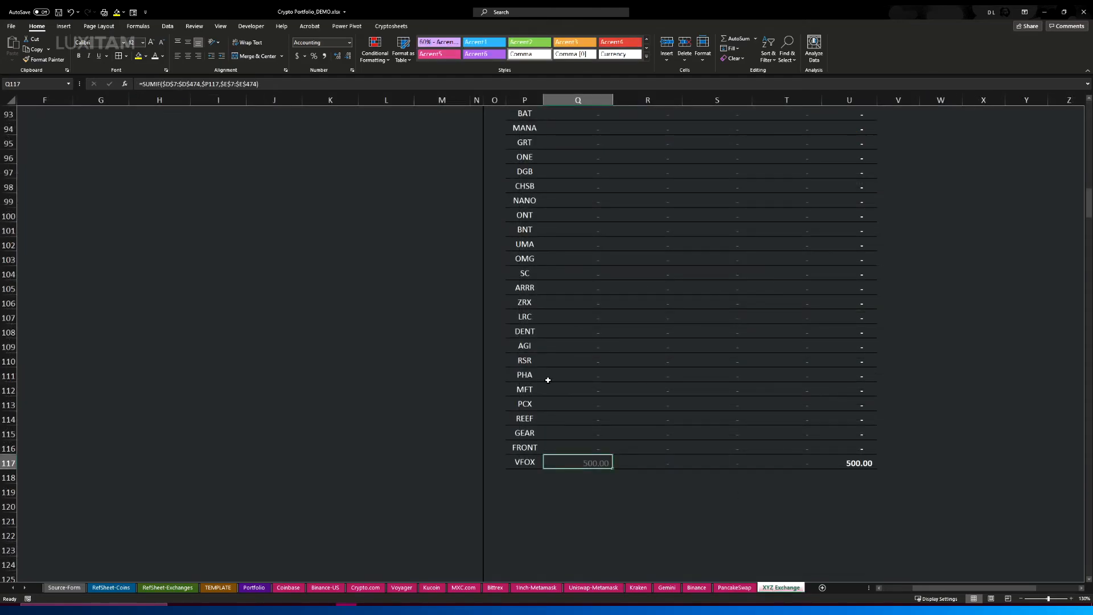
pyautogui.scroll(20, 530, 398)
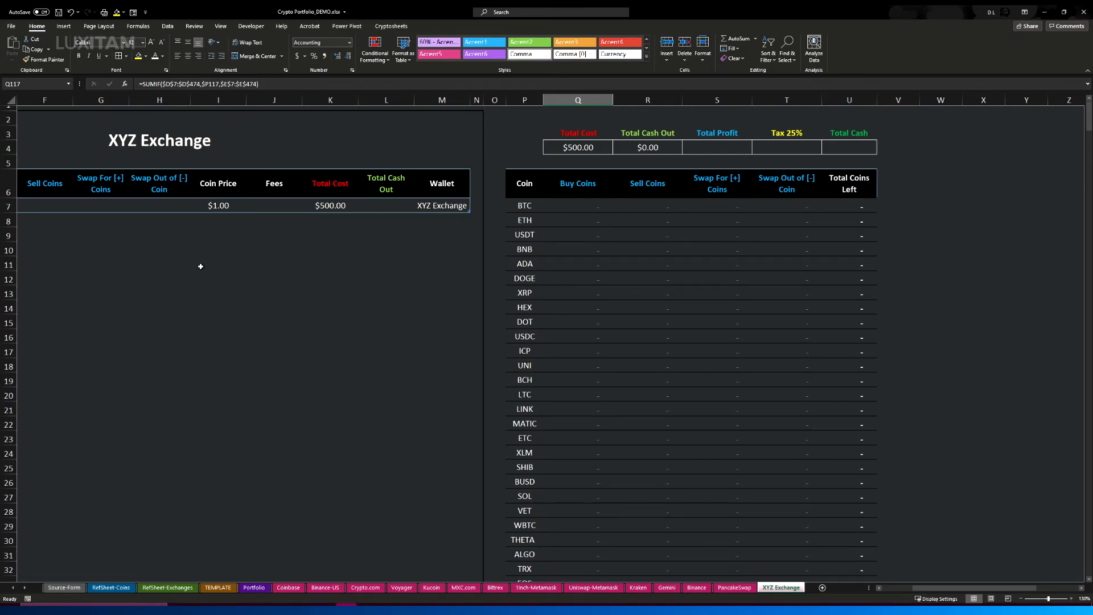
pyautogui.click(167, 588)
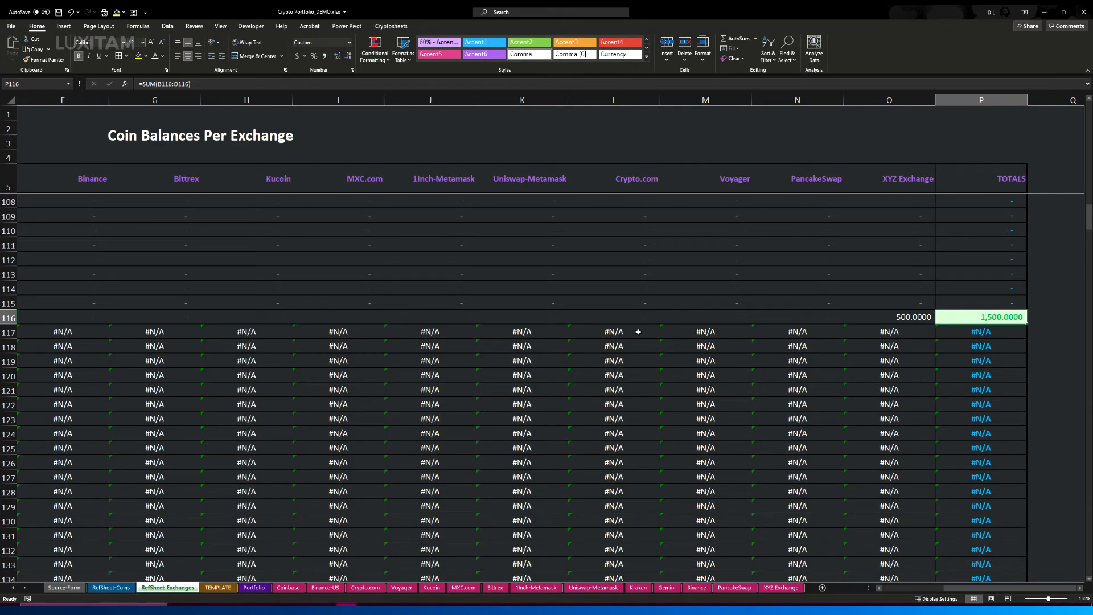
# Examine the VFOX lookup formula in Portfolio C117 and count the RefSheet-Exchanges columns through TOTALS to find its column index
pyautogui.click(255, 587)
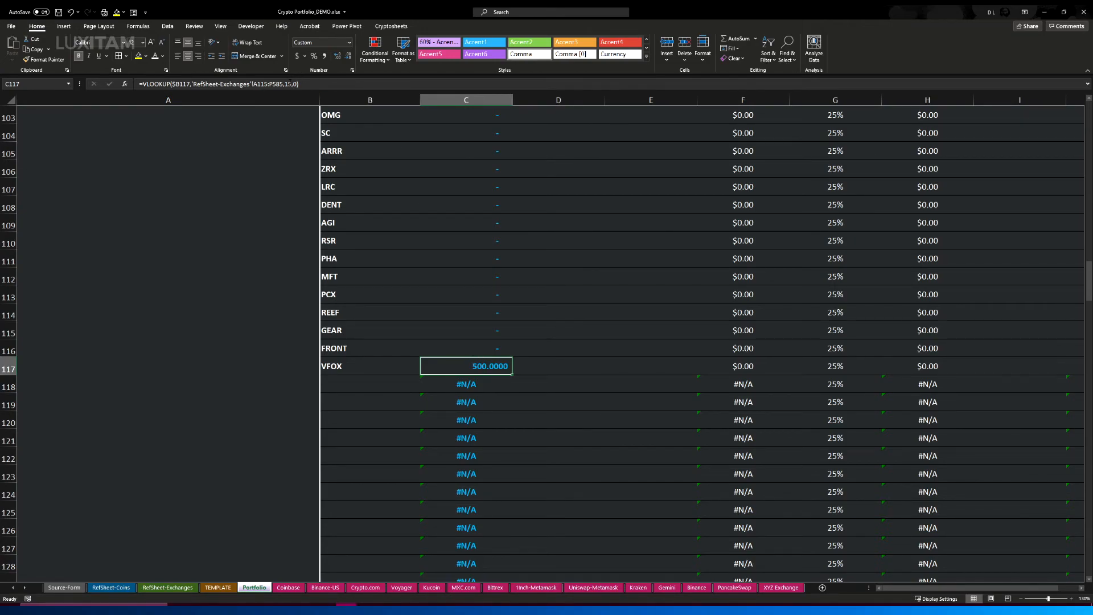
pyautogui.click(291, 84)
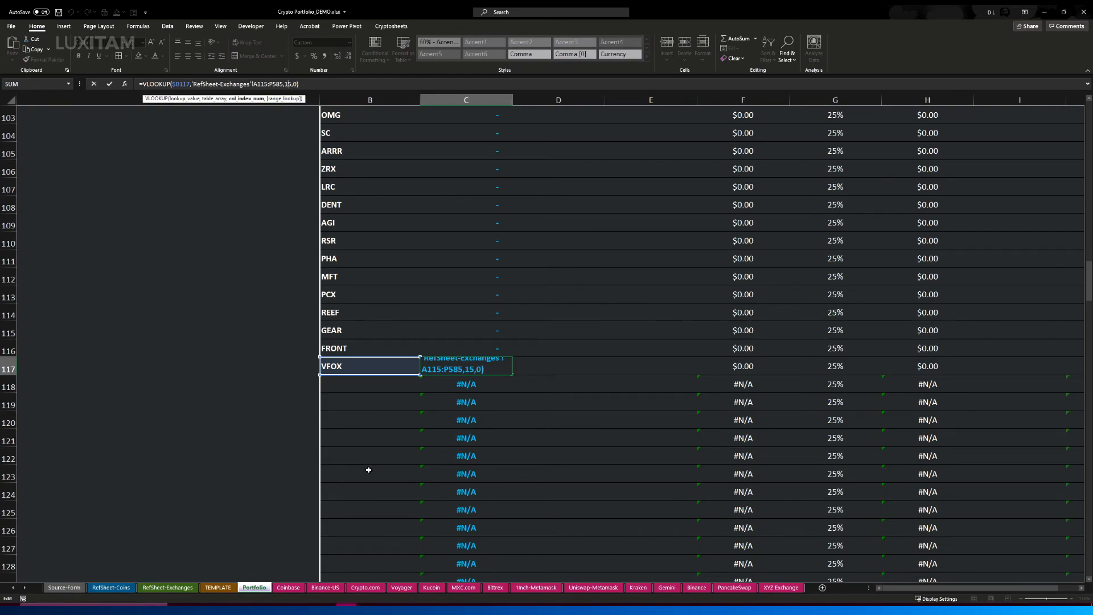
pyautogui.click(110, 84)
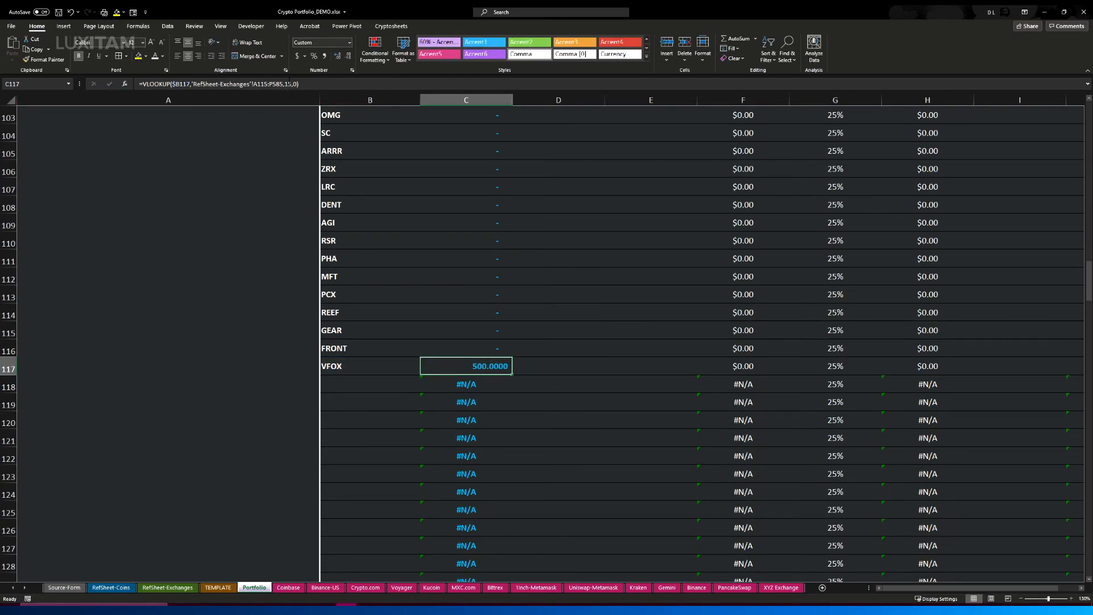
pyautogui.click(168, 587)
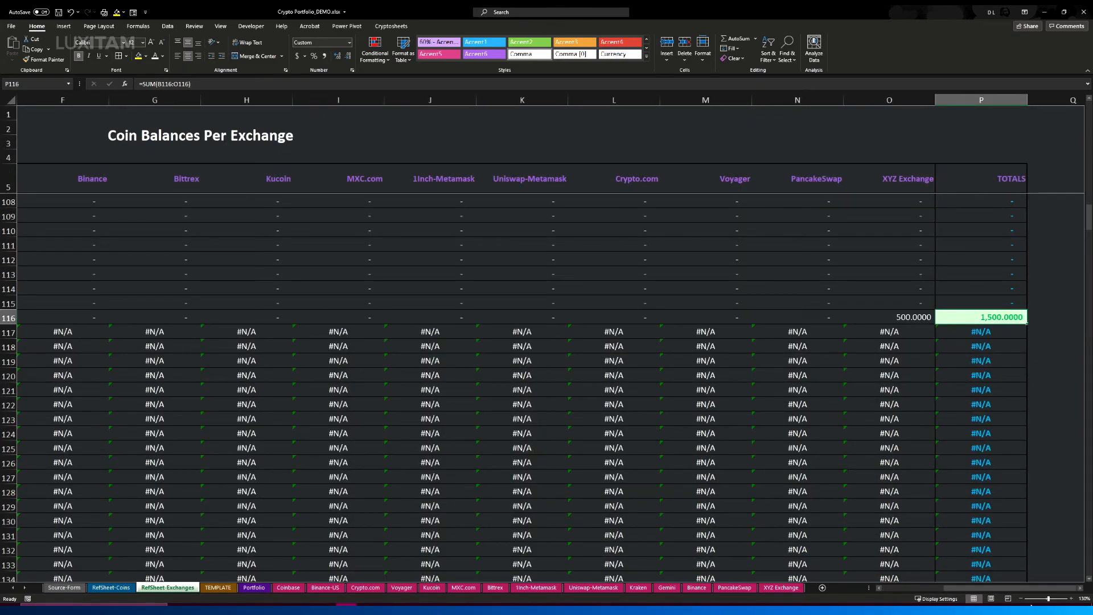
pyautogui.click(1020, 599)
pyautogui.click(1021, 599)
pyautogui.click(1021, 598)
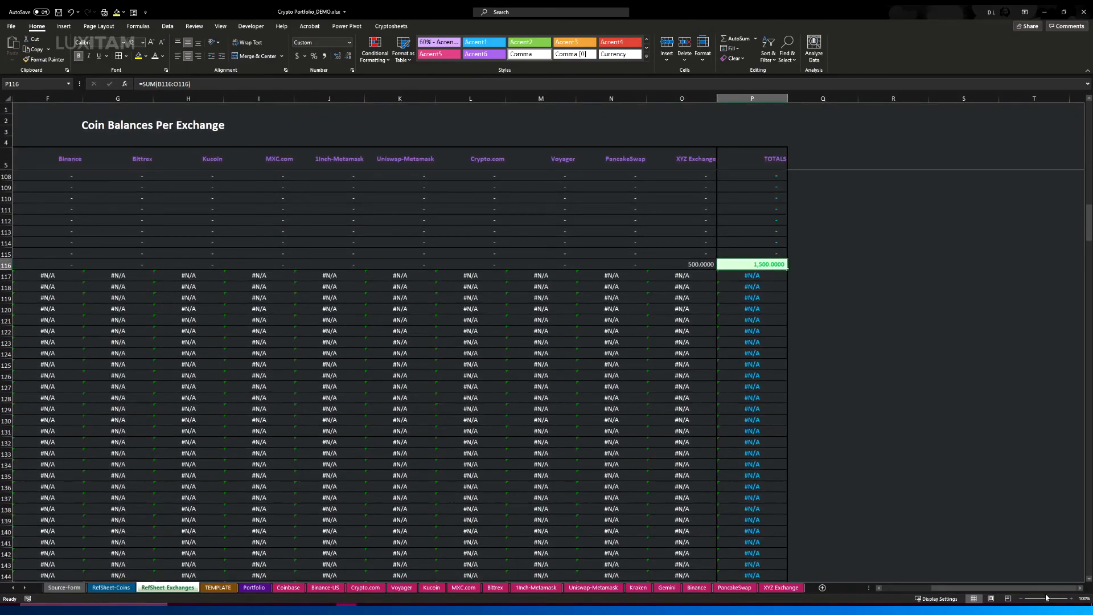
pyautogui.moveTo(1037, 588); pyautogui.dragTo(985, 598)
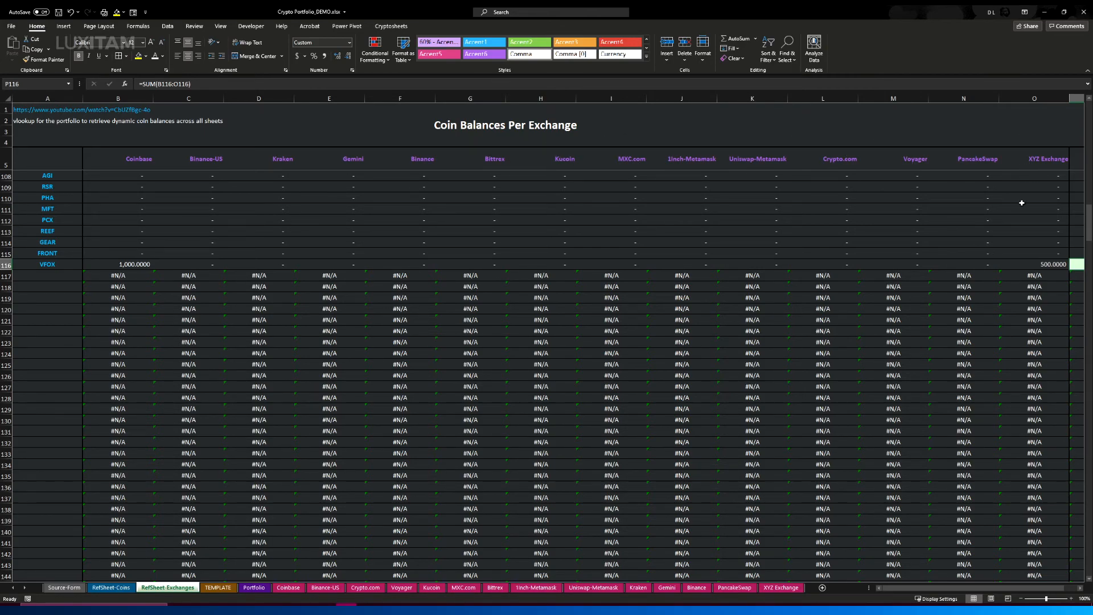
pyautogui.moveTo(952, 588); pyautogui.dragTo(971, 588)
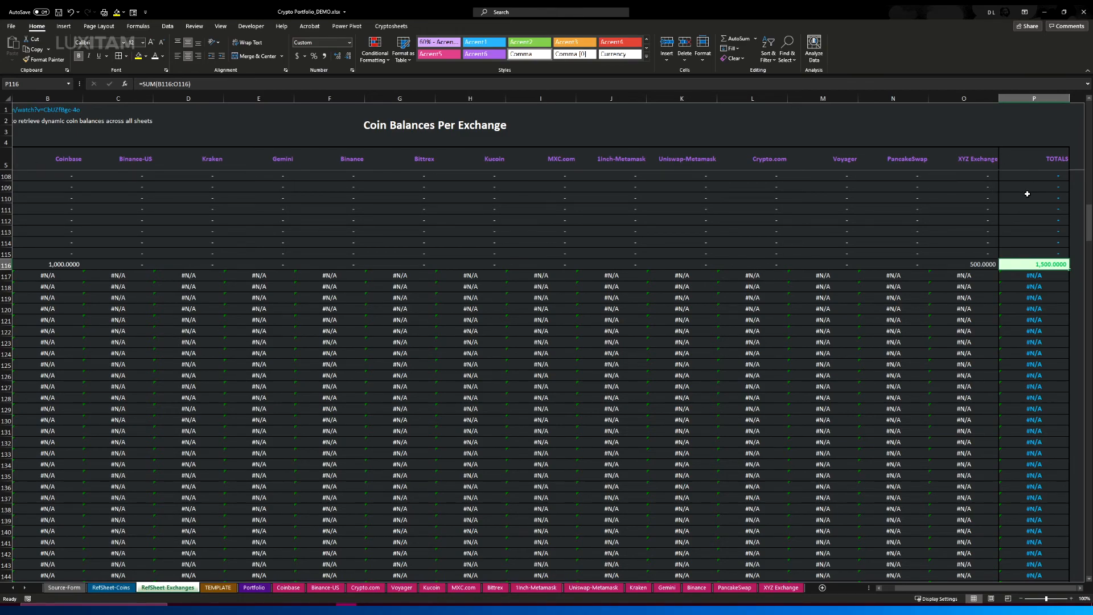
# Set the VLOOKUP column index to 16 in the VFOX coin balance formula in Portfolio C117
pyautogui.click(254, 587)
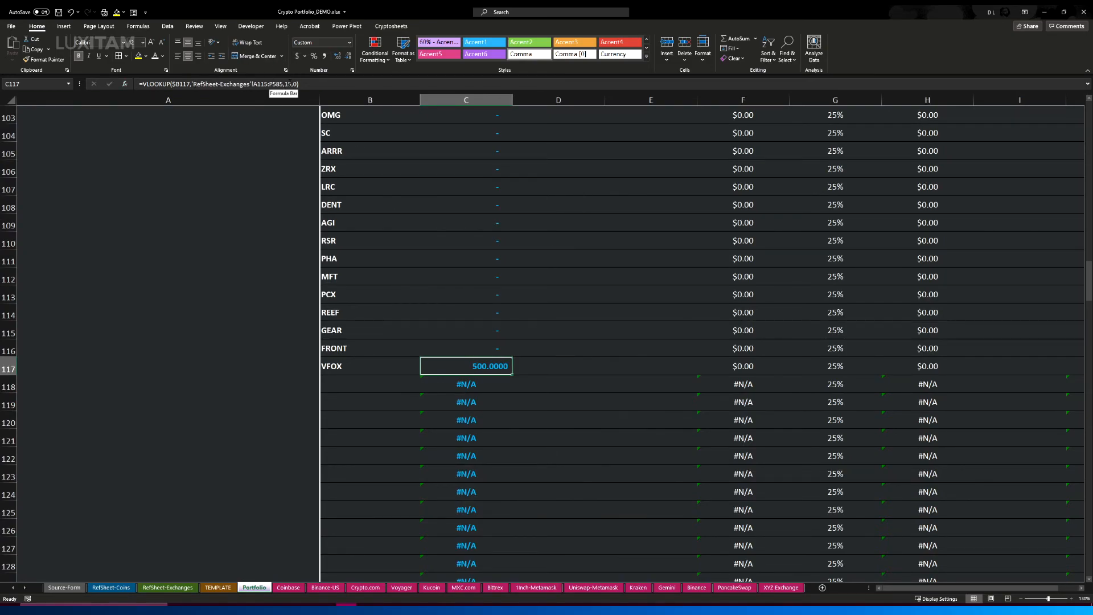
pyautogui.click(292, 84)
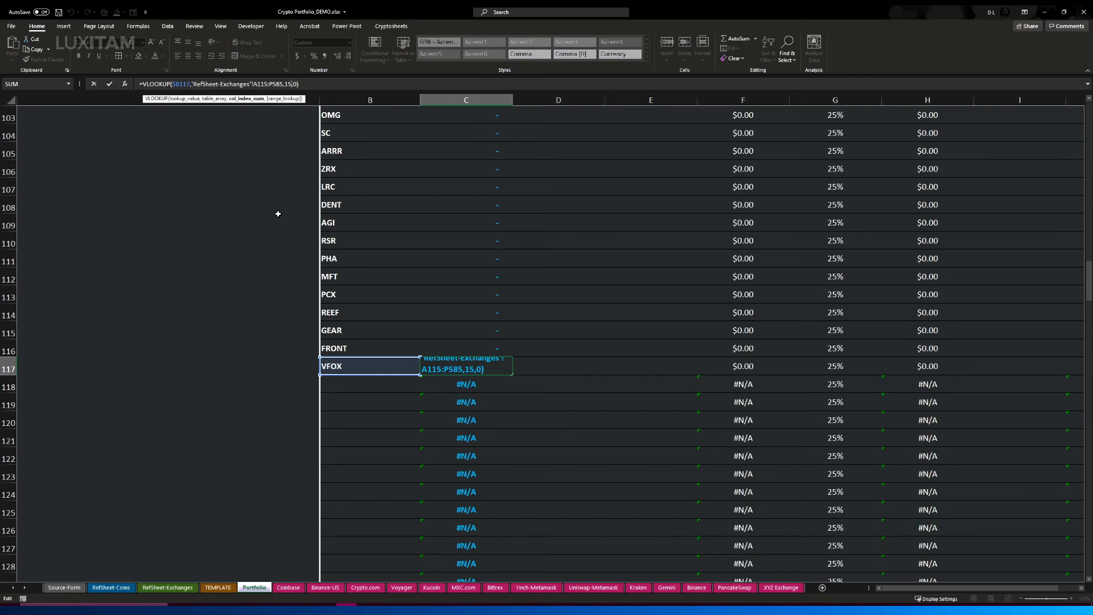
pyautogui.press('BackSpace')
pyautogui.write('6')
pyautogui.click(110, 83)
# Set the VLOOKUP column index to 16 in the BTC coin balance formula in C7
pyautogui.scroll(11, 481, 282)
pyautogui.scroll(20, 482, 274)
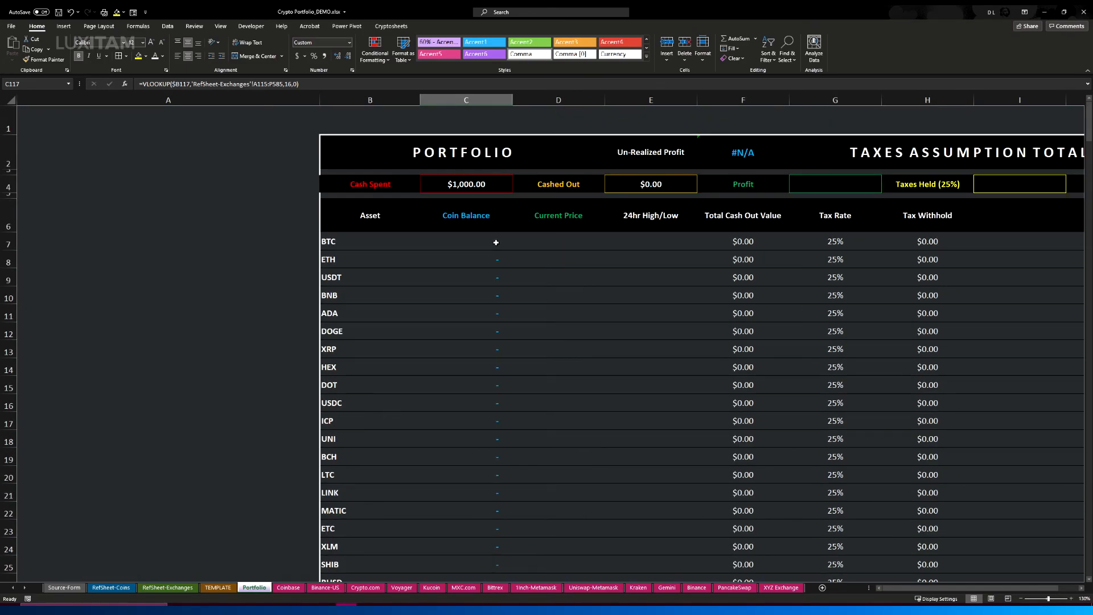
pyautogui.click(493, 245)
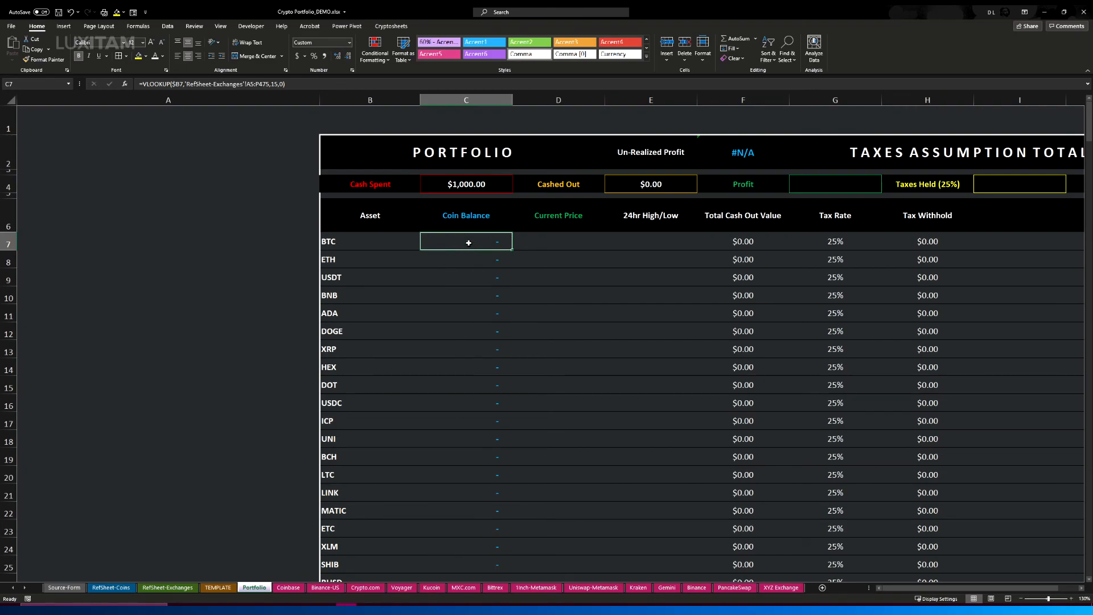
pyautogui.click(275, 84)
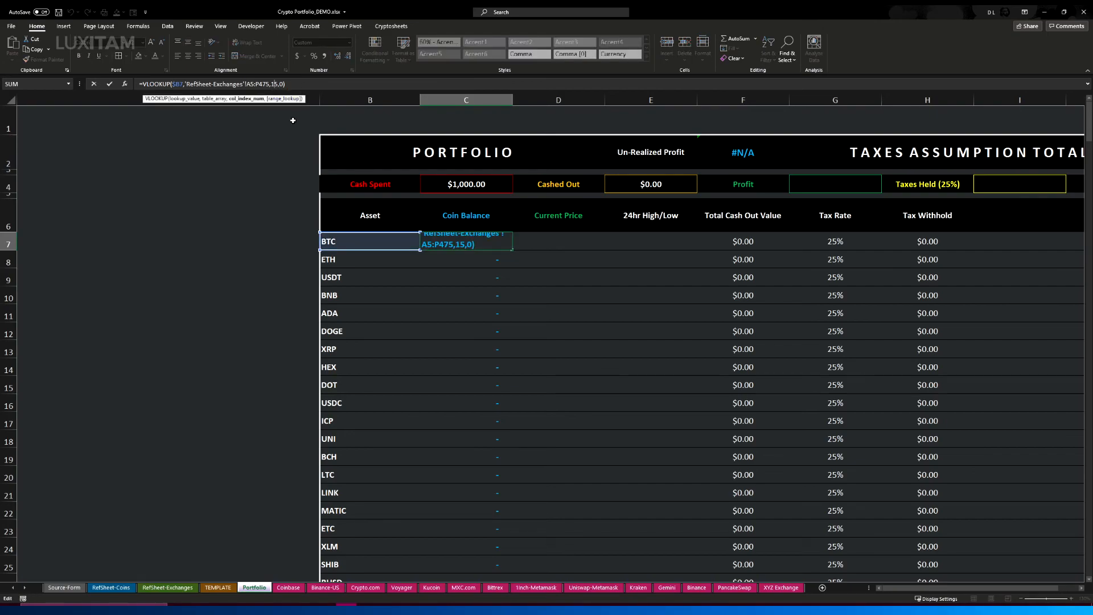
pyautogui.press('Delete')
pyautogui.write('6')
pyautogui.click(110, 83)
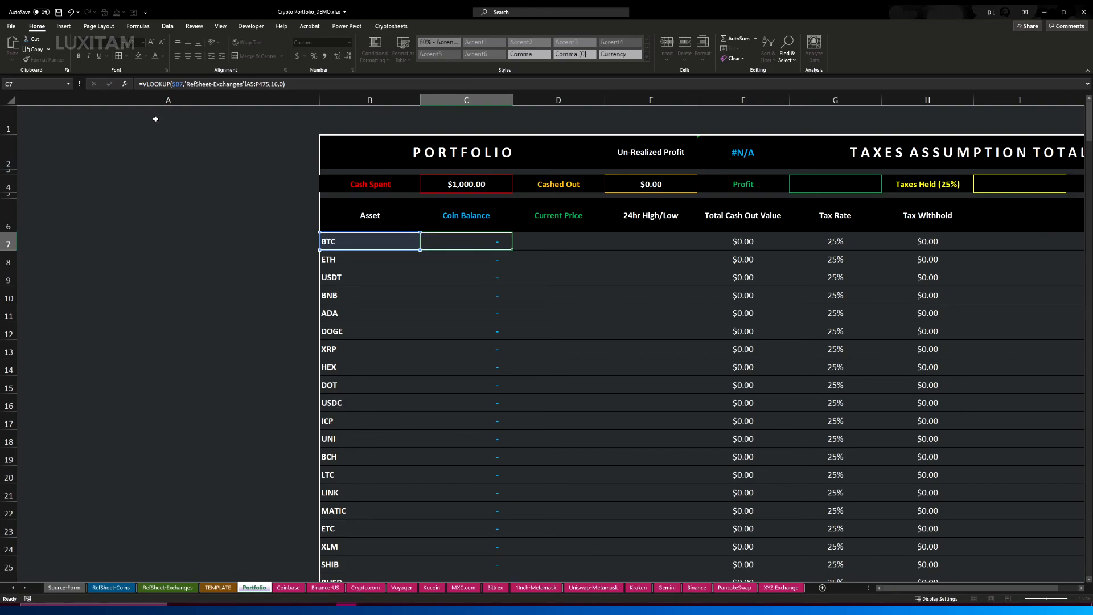
# Fill the C7 formula down the Coin Balance column and check the VFOX balance against its RefSheet-Exchanges total
pyautogui.doubleClick(512, 250)
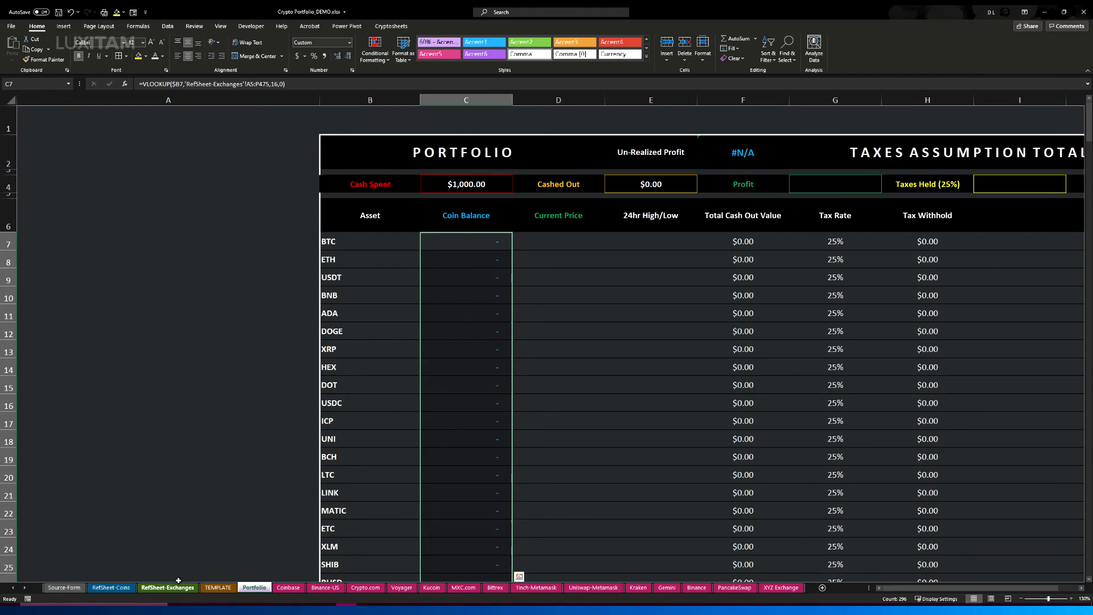
pyautogui.scroll(-1, 493, 341)
pyautogui.scroll(-20, 493, 341)
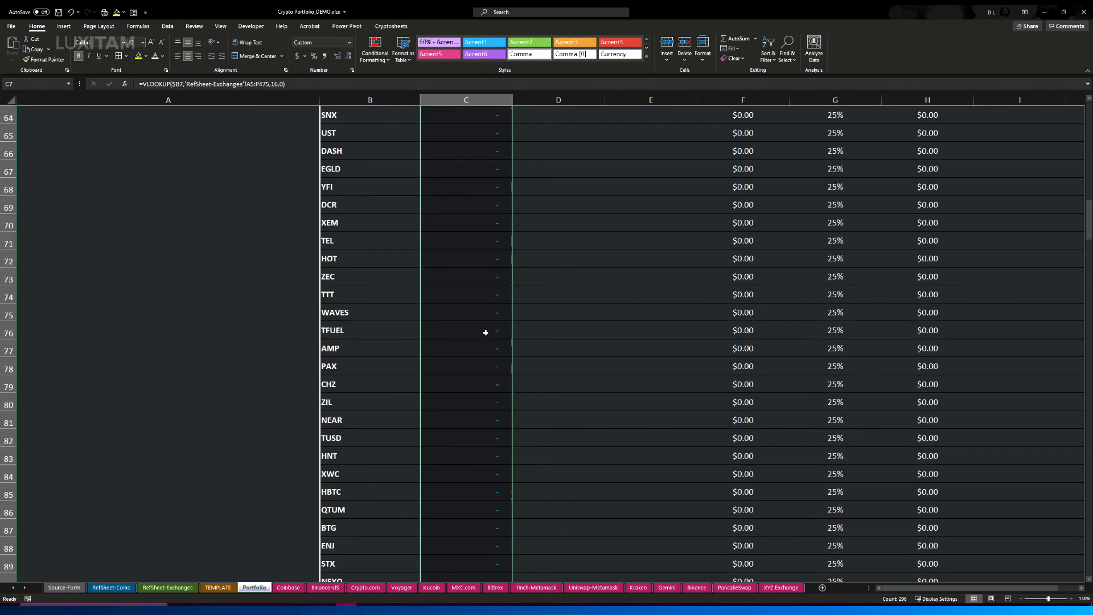
pyautogui.scroll(-7, 485, 333)
pyautogui.click(482, 317)
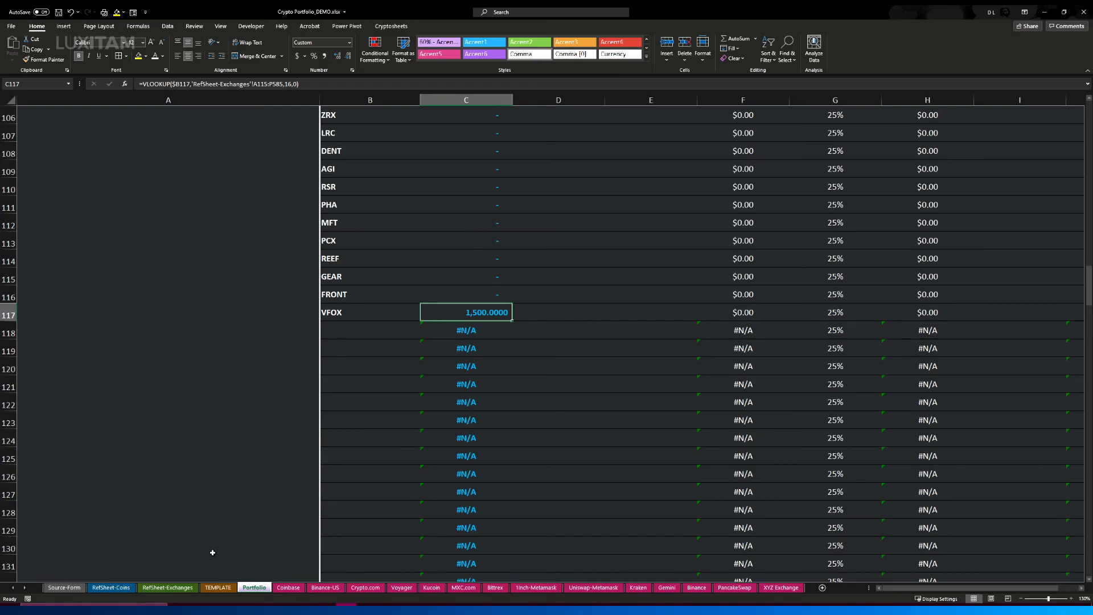
pyautogui.click(182, 588)
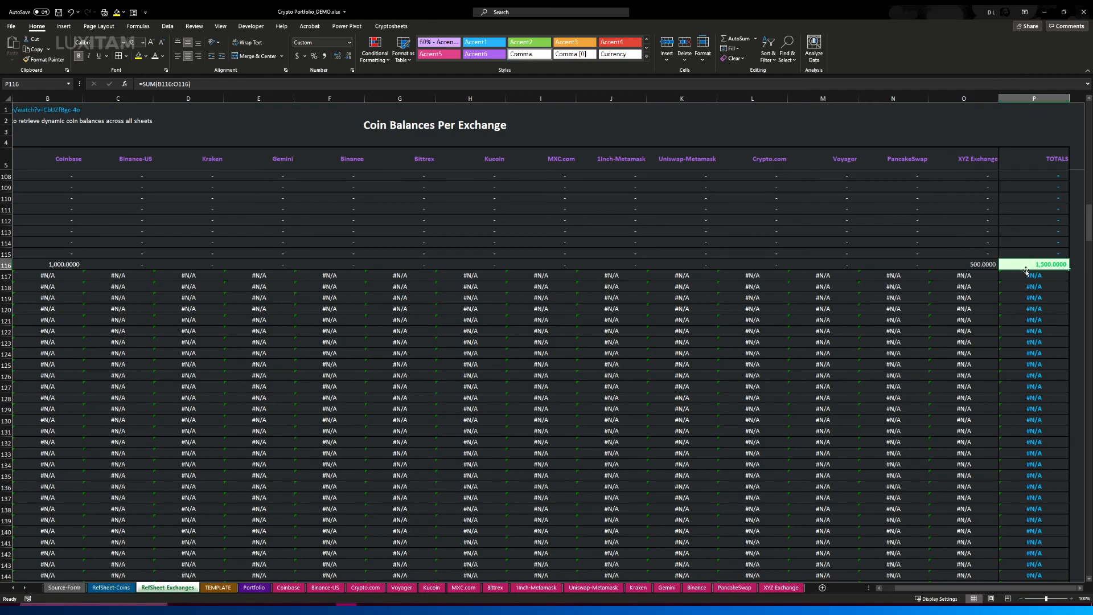
# Compare the VFOX coin balance in Portfolio C117 with the VFOX total in RefSheet-Exchanges P116
pyautogui.click(253, 587)
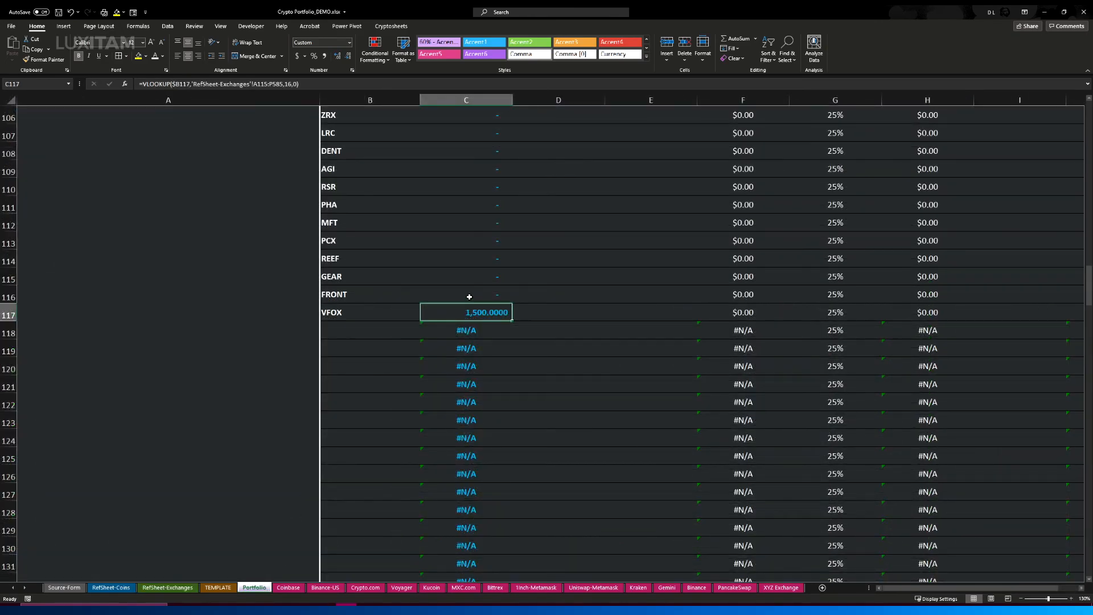
pyautogui.click(170, 587)
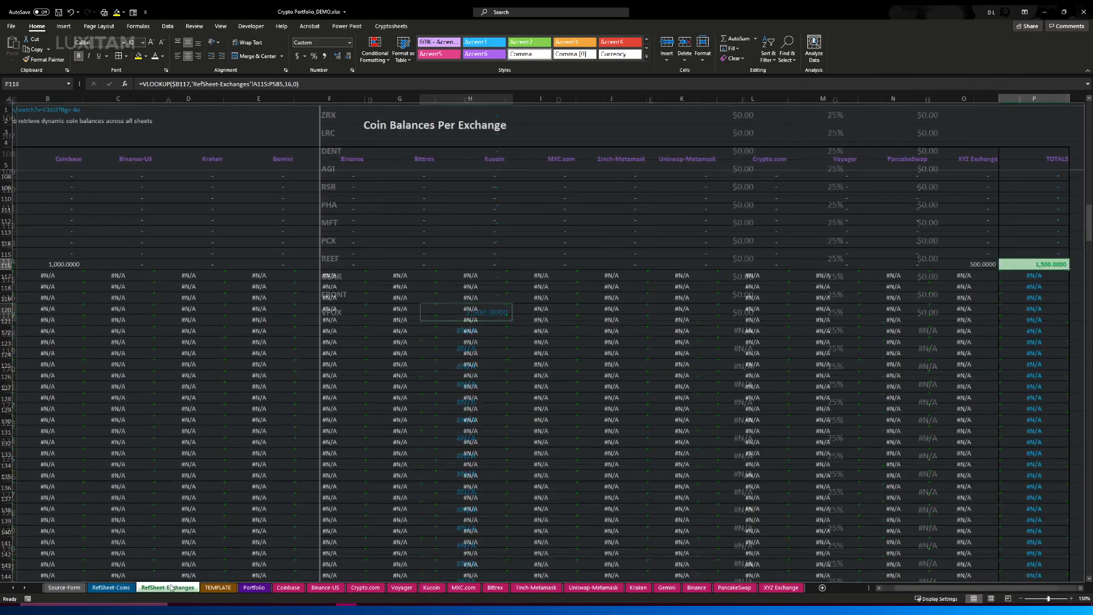
pyautogui.click(249, 588)
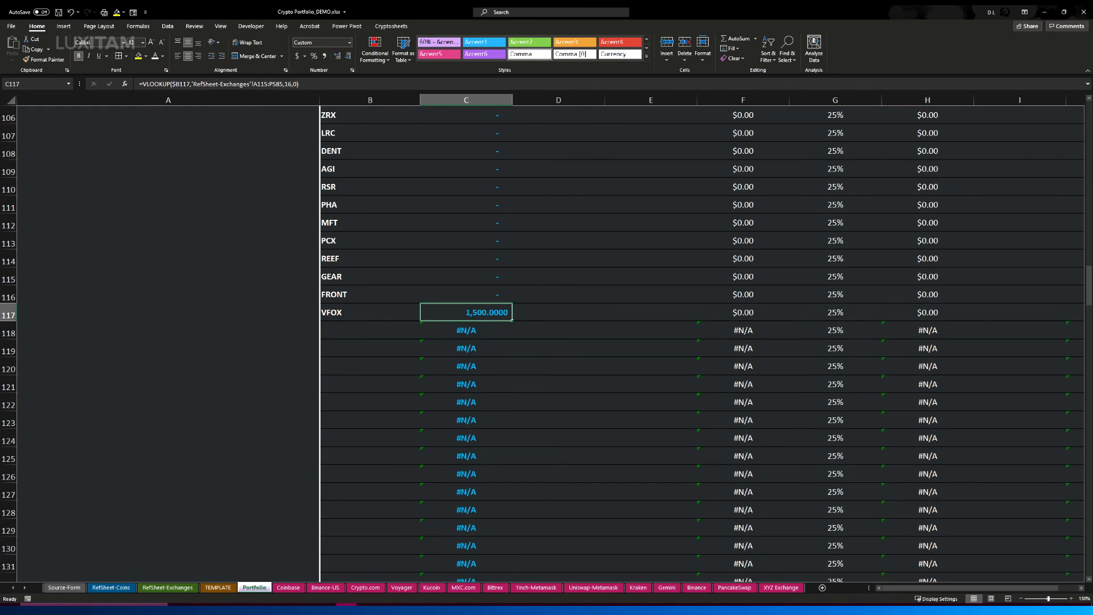
# Review the Portfolio summary cells in row 4 for Cash Spent, Cashed Out, Profit and Taxes Held (25%)
pyautogui.scroll(20, 531, 310)
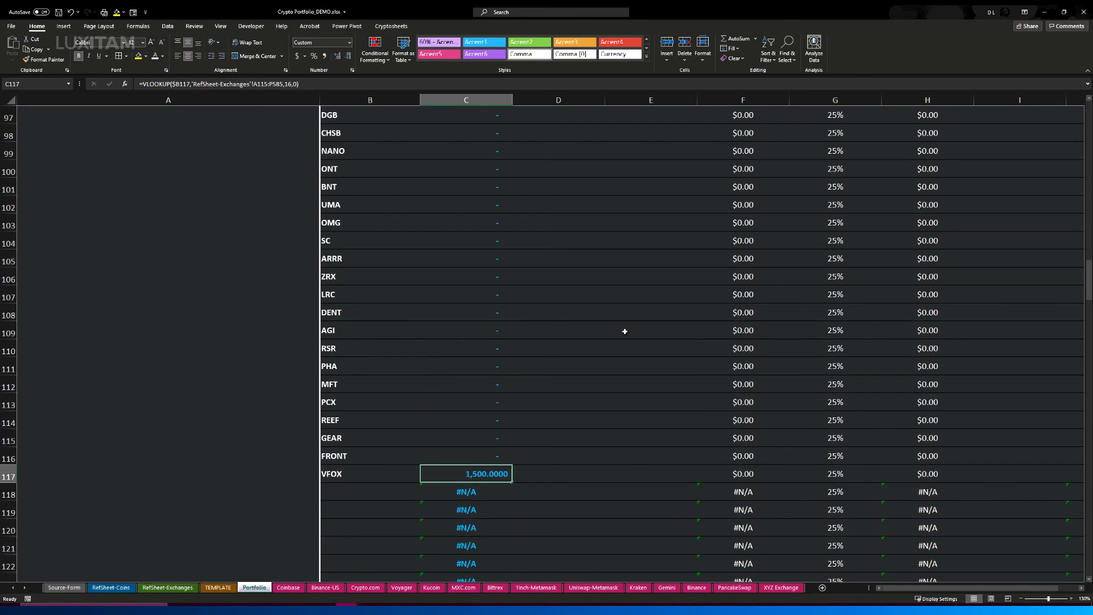
pyautogui.scroll(6, 572, 316)
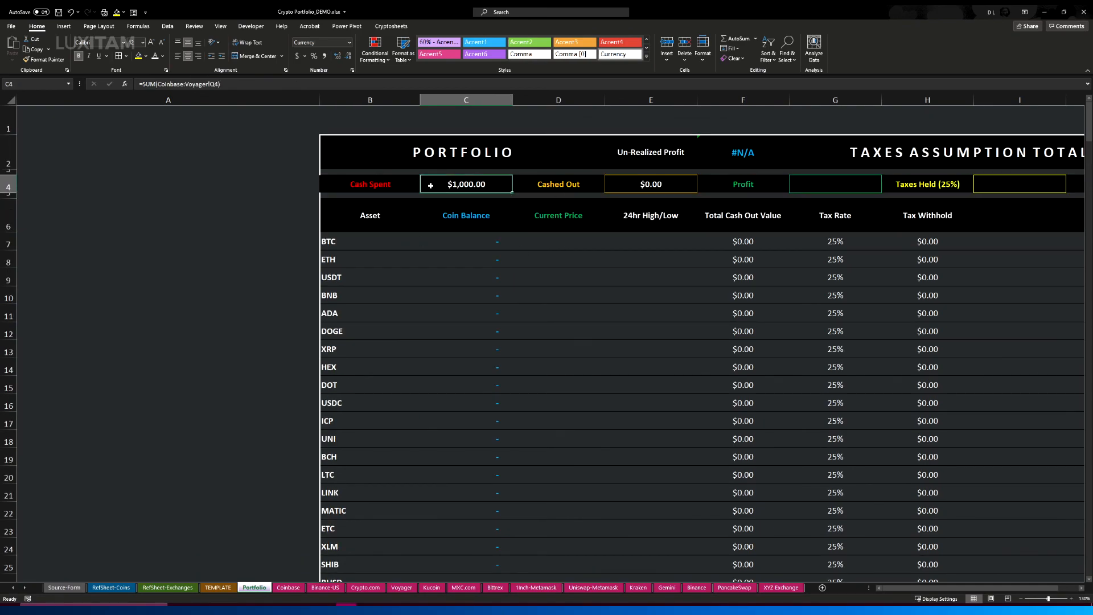
pyautogui.click(665, 183)
pyautogui.click(838, 181)
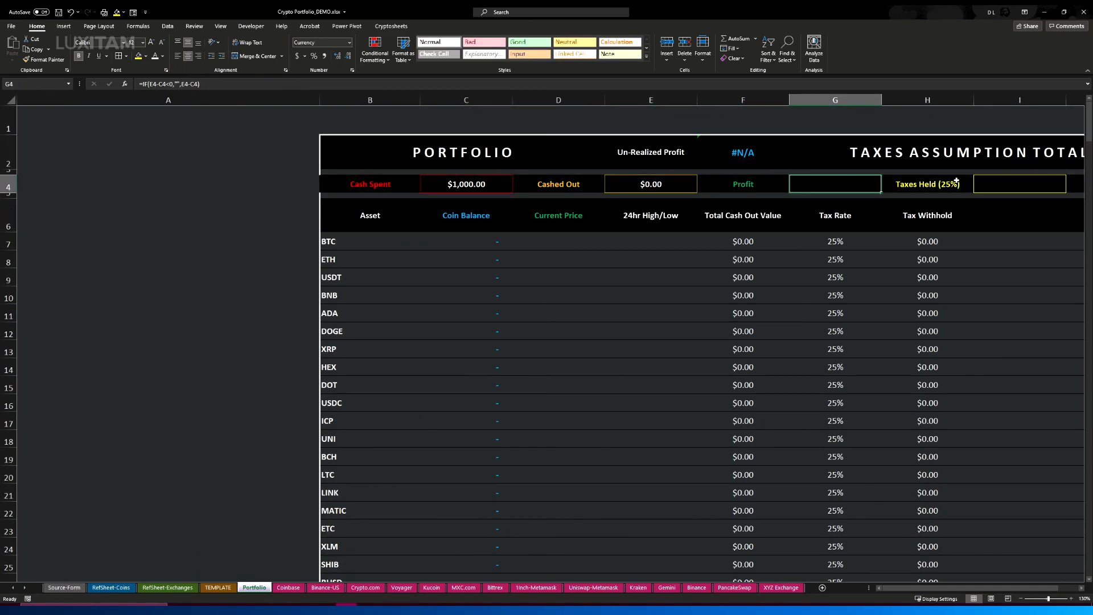
pyautogui.click(1015, 185)
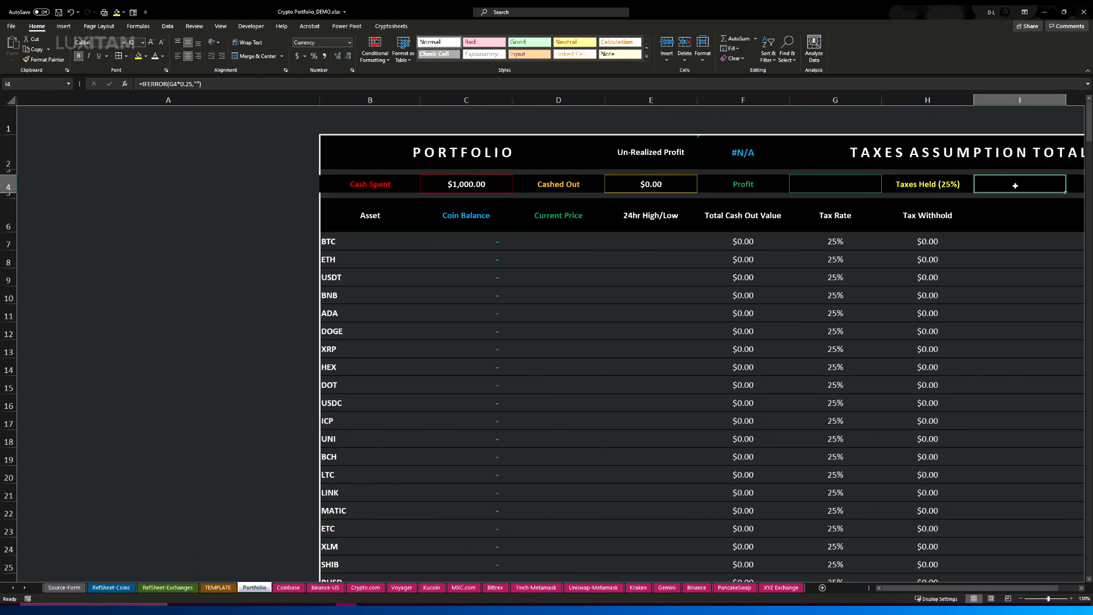
# Review the Portfolio table columns from Asset and Coin Balance through Current Price, 24hr High/Low, Total Cash Out Value, Tax Rate and Tax Withhold
pyautogui.click(375, 214)
pyautogui.click(467, 215)
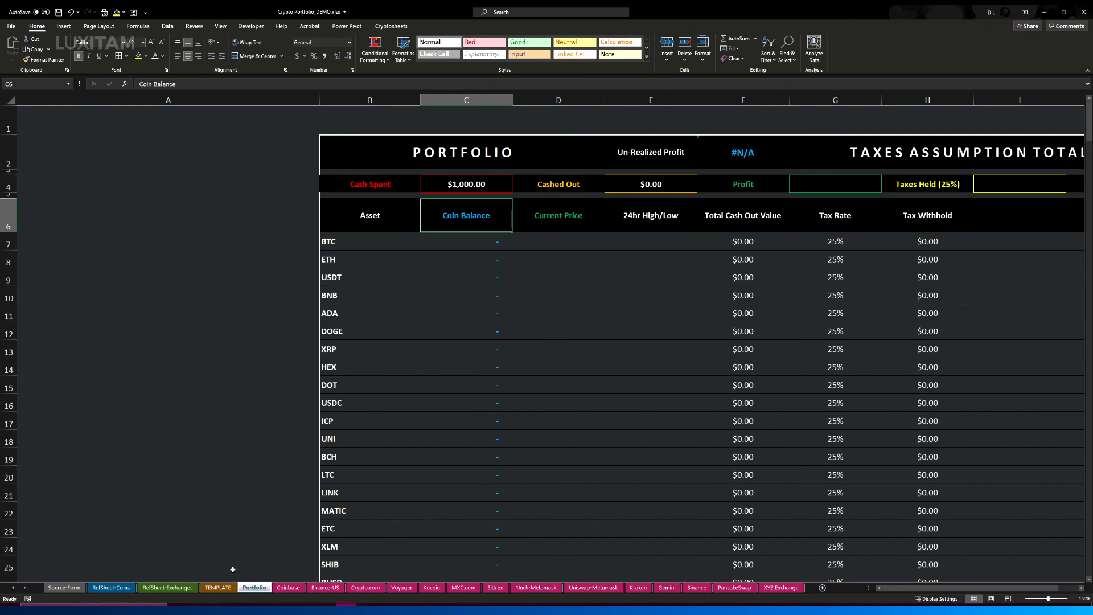
pyautogui.moveTo(574, 240); pyautogui.dragTo(583, 432)
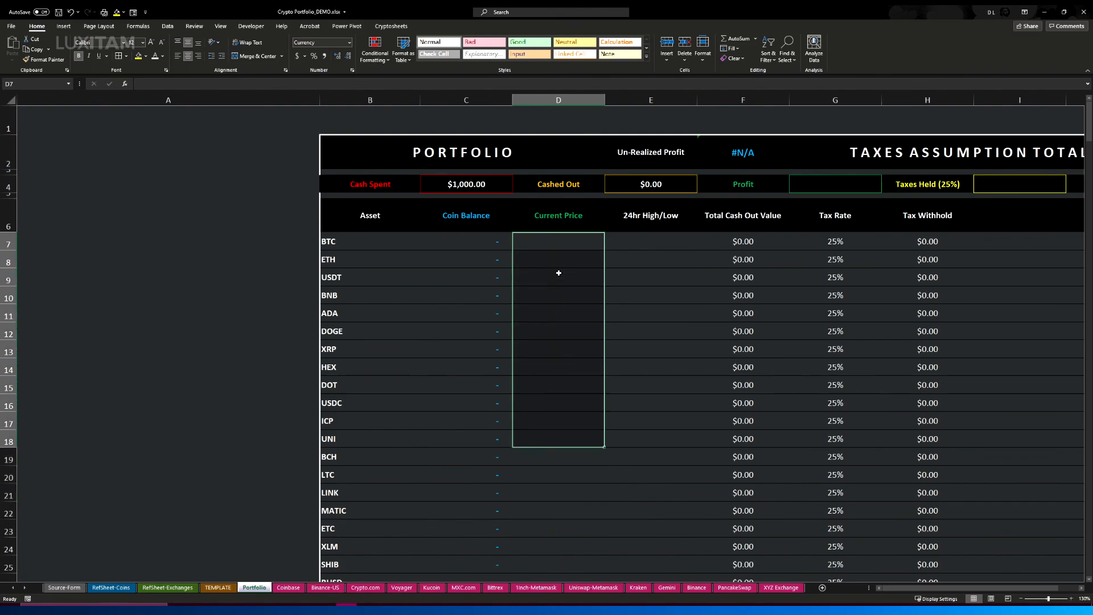
pyautogui.moveTo(657, 217)
pyautogui.mouseDown()
pyautogui.moveTo(657, 275)
pyautogui.moveTo(658, 213)
pyautogui.mouseUp()
pyautogui.click(738, 217)
pyautogui.moveTo(739, 217); pyautogui.dragTo(769, 353)
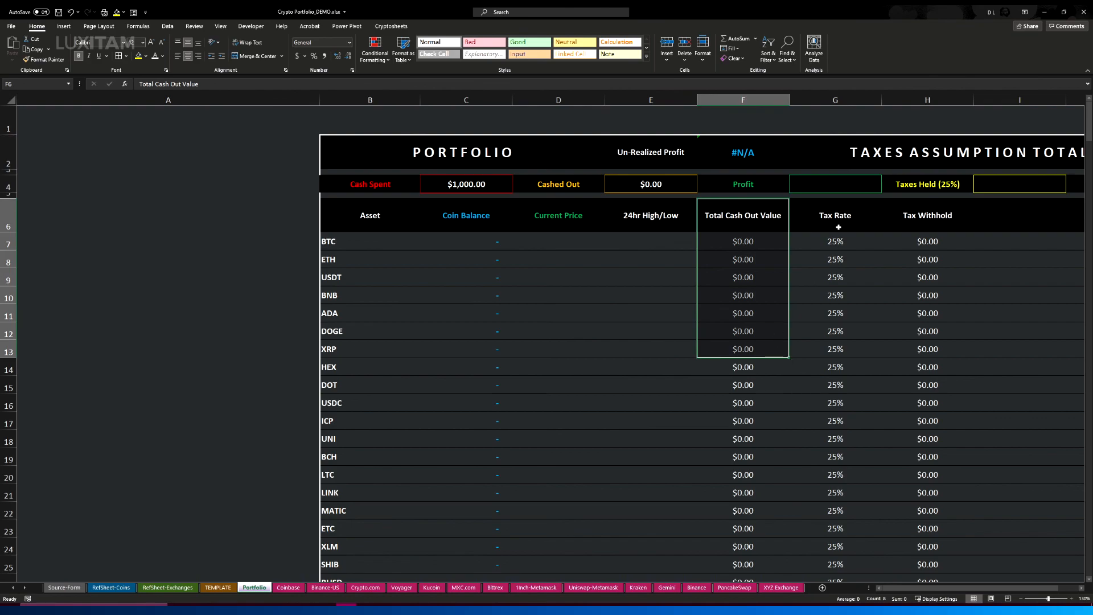
pyautogui.moveTo(839, 224); pyautogui.dragTo(840, 315)
pyautogui.moveTo(912, 221); pyautogui.dragTo(910, 282)
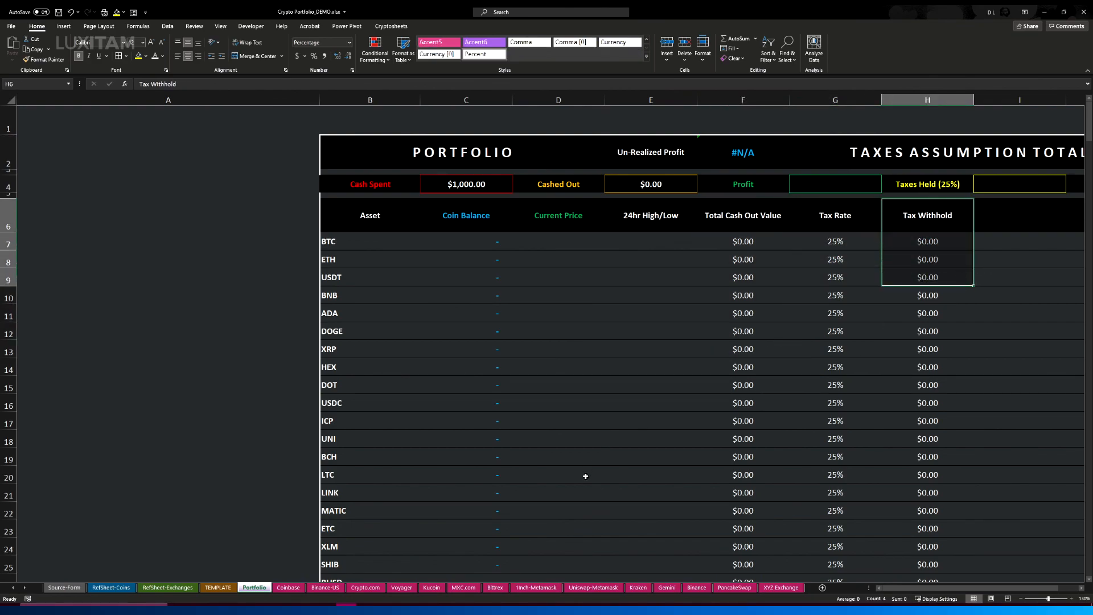